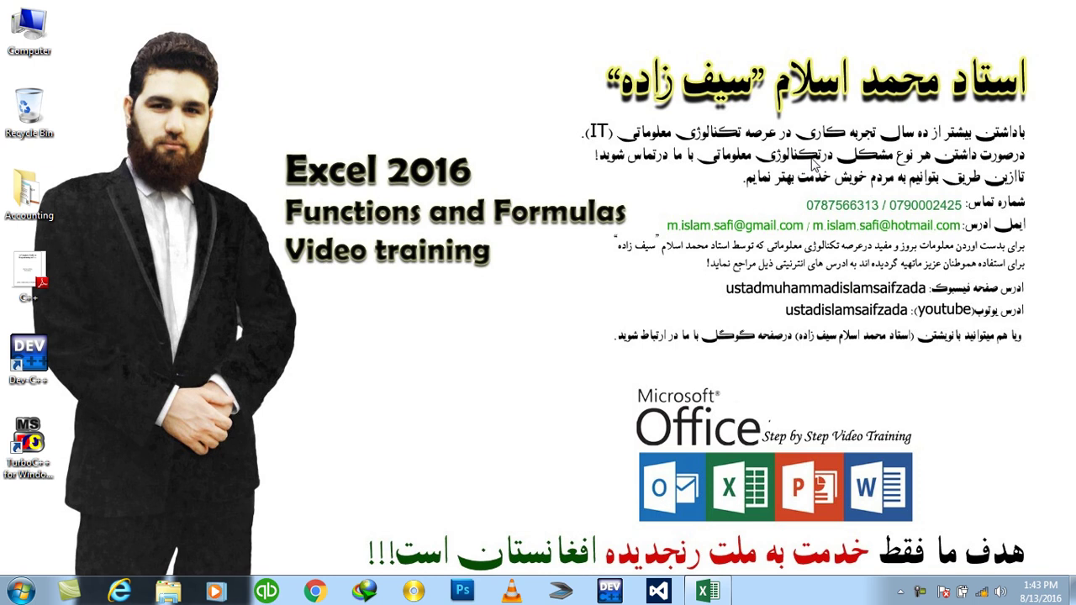
# - Refresh the desktop and bring the blank Book1 Excel workbook to the front
pyautogui.click(850, 204)
pyautogui.click(722, 591)
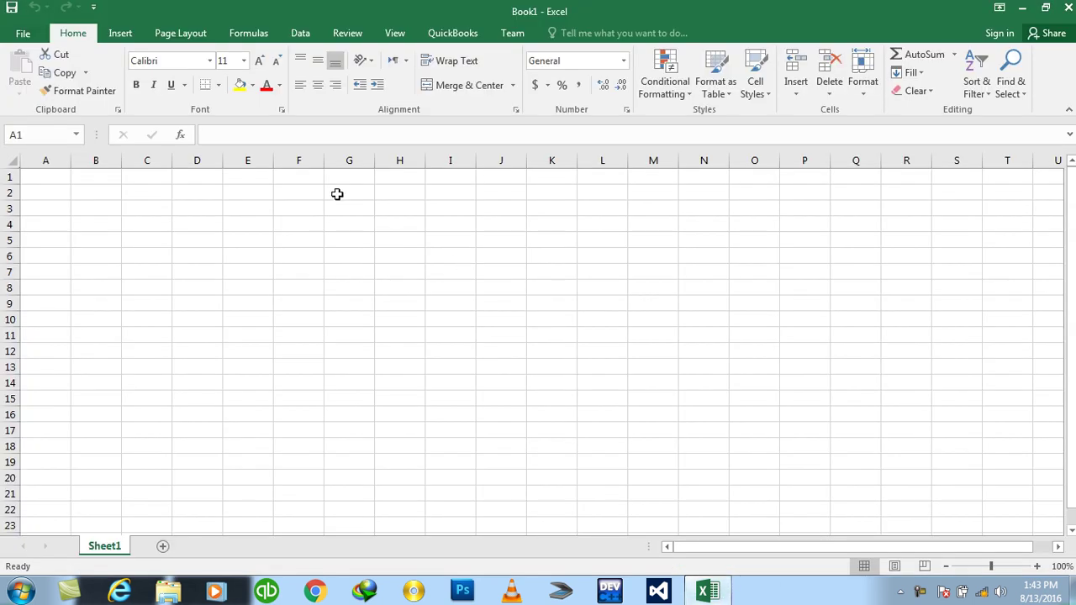
# - Merge and centre D1:I2 and enter the title 'If logical function'
pyautogui.moveTo(197, 177)
pyautogui.mouseDown()
pyautogui.moveTo(392, 162)
pyautogui.moveTo(430, 194)
pyautogui.mouseUp()
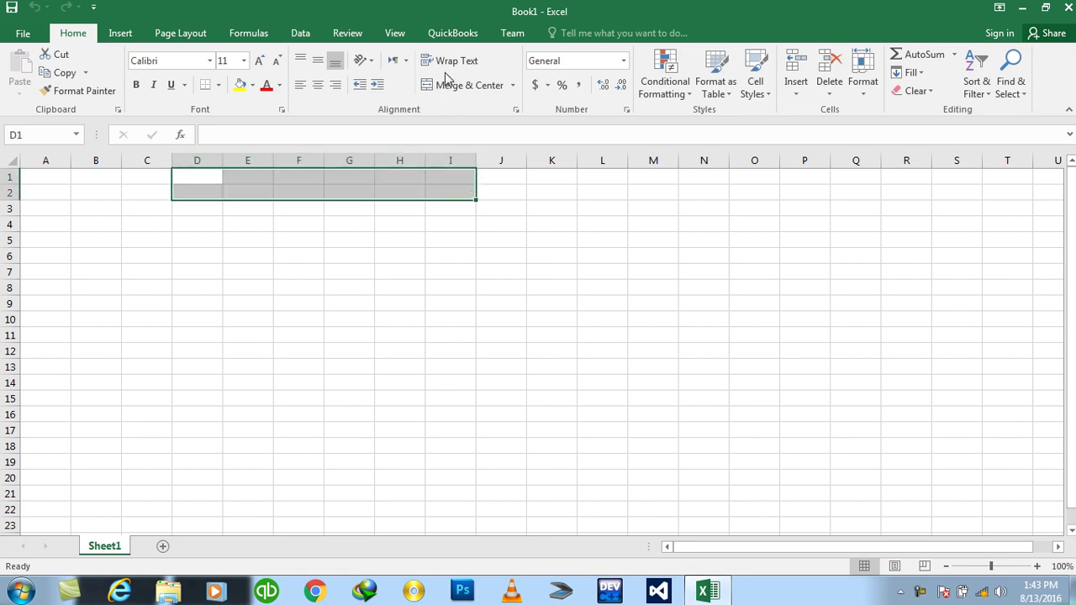
pyautogui.click(446, 87)
pyautogui.write('If logical function')
pyautogui.press('Return')
# - Format the title as middle-aligned, 24-point bold text
pyautogui.click(364, 179)
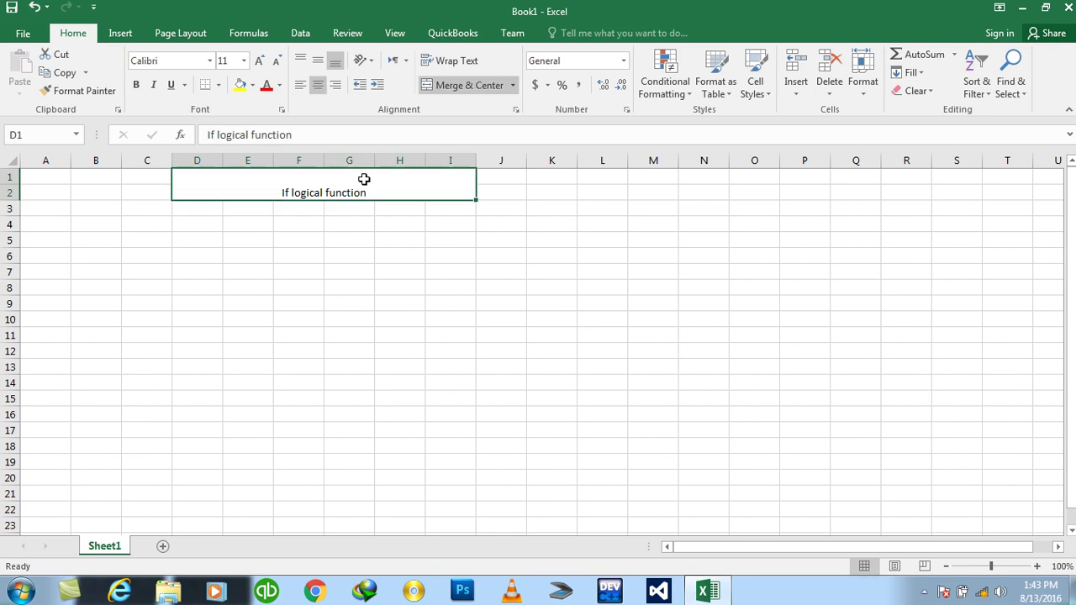
pyautogui.click(317, 61)
pyautogui.click(259, 61)
pyautogui.click(259, 61)
pyautogui.click(259, 61)
pyautogui.click(259, 61)
pyautogui.click(259, 61)
pyautogui.click(259, 61)
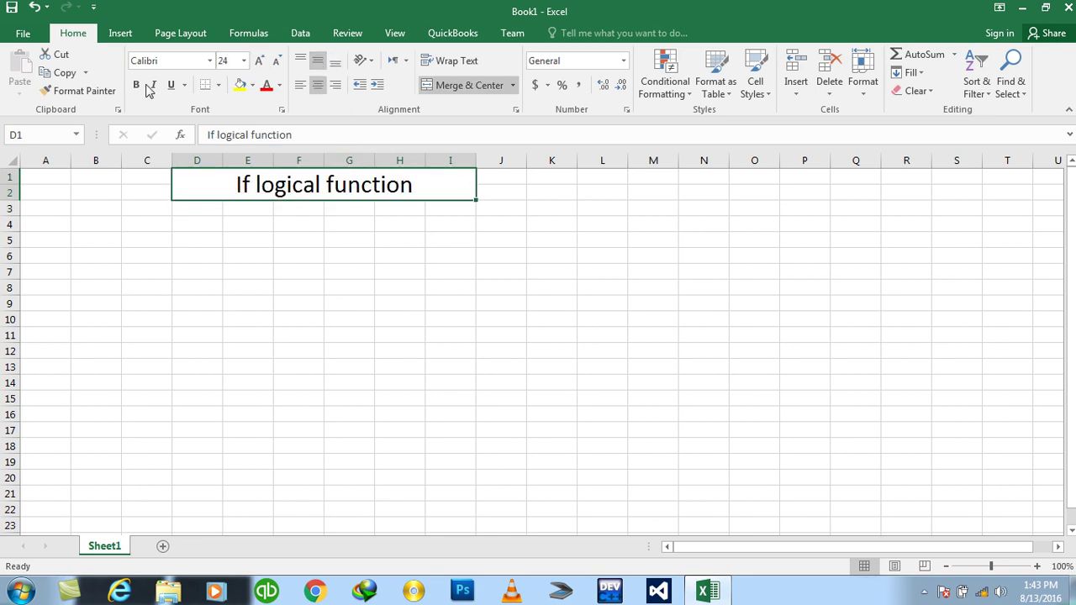
pyautogui.click(136, 85)
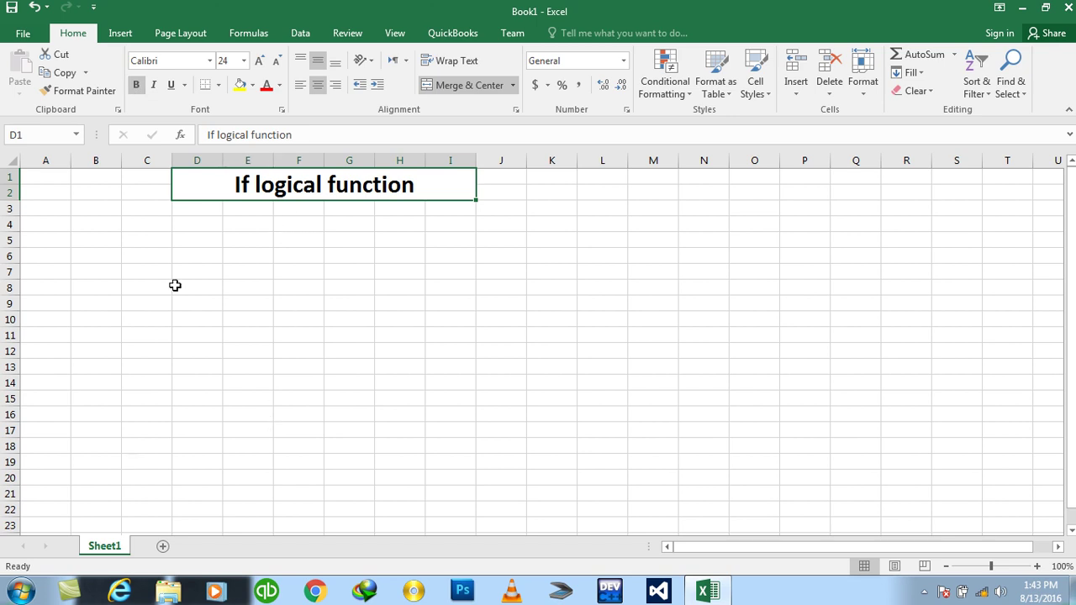
pyautogui.click(42, 227)
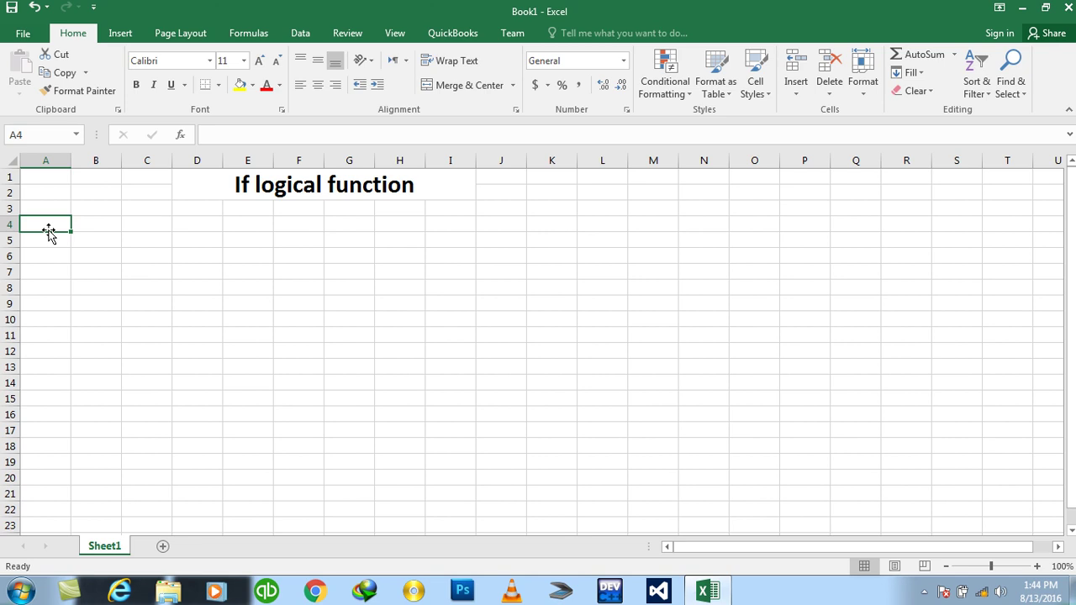
# - Merge and centre B3:K4 and enter 'Computerized system for Ashna Petrol Pump'
pyautogui.click(107, 211)
pyautogui.moveTo(140, 211); pyautogui.dragTo(540, 221)
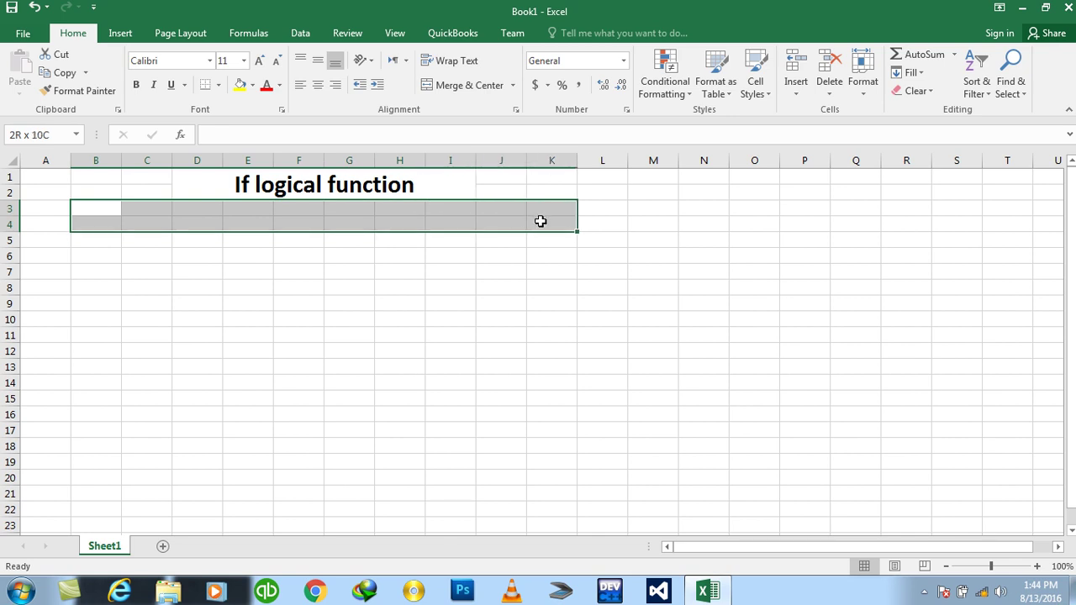
pyautogui.click(477, 85)
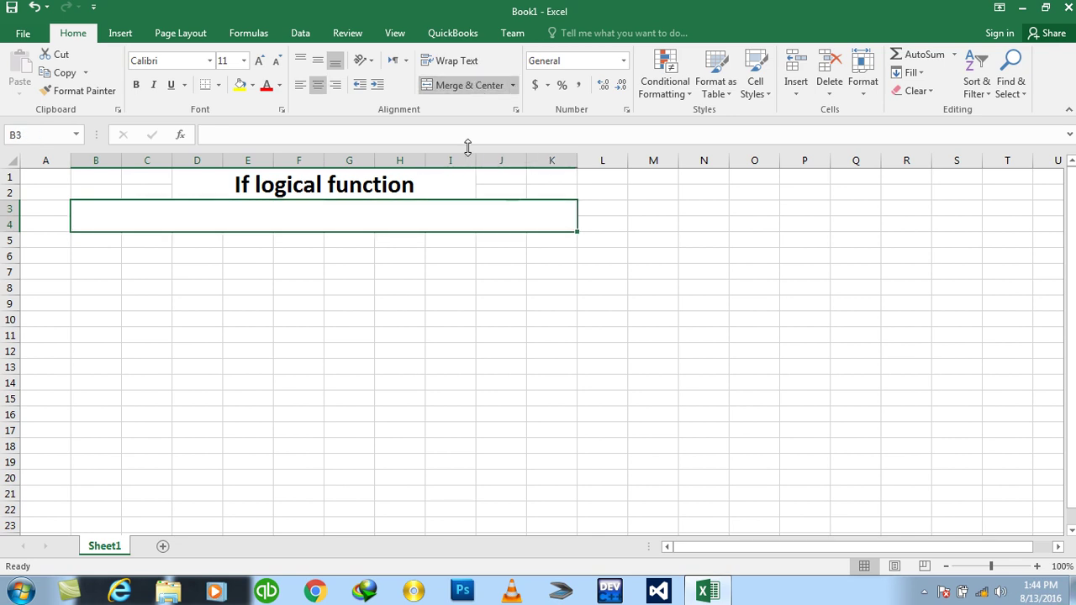
pyautogui.write('Computerized system for')
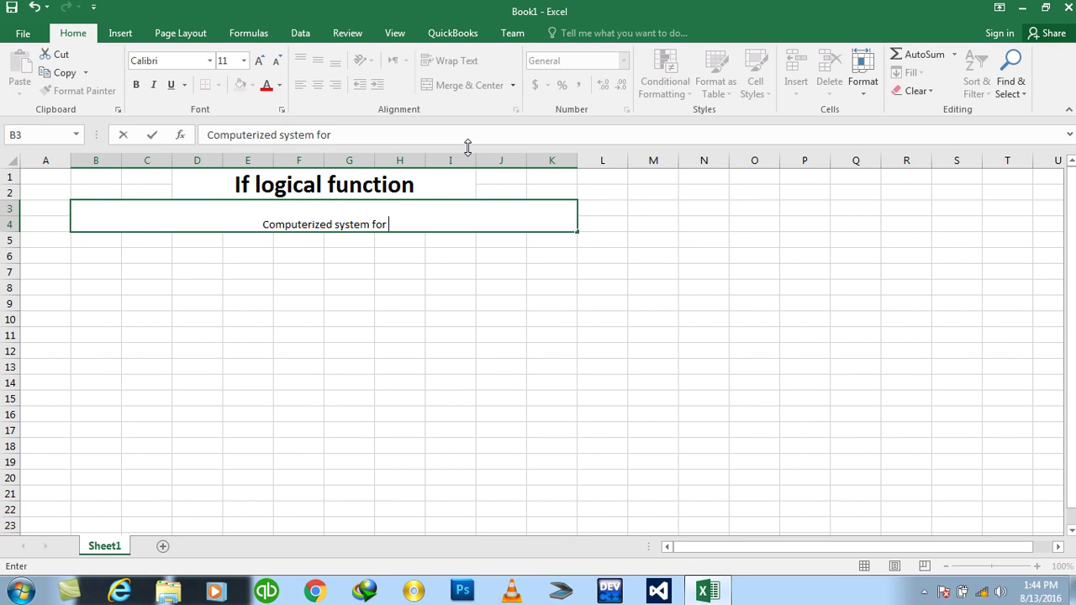
pyautogui.write('Ashna')
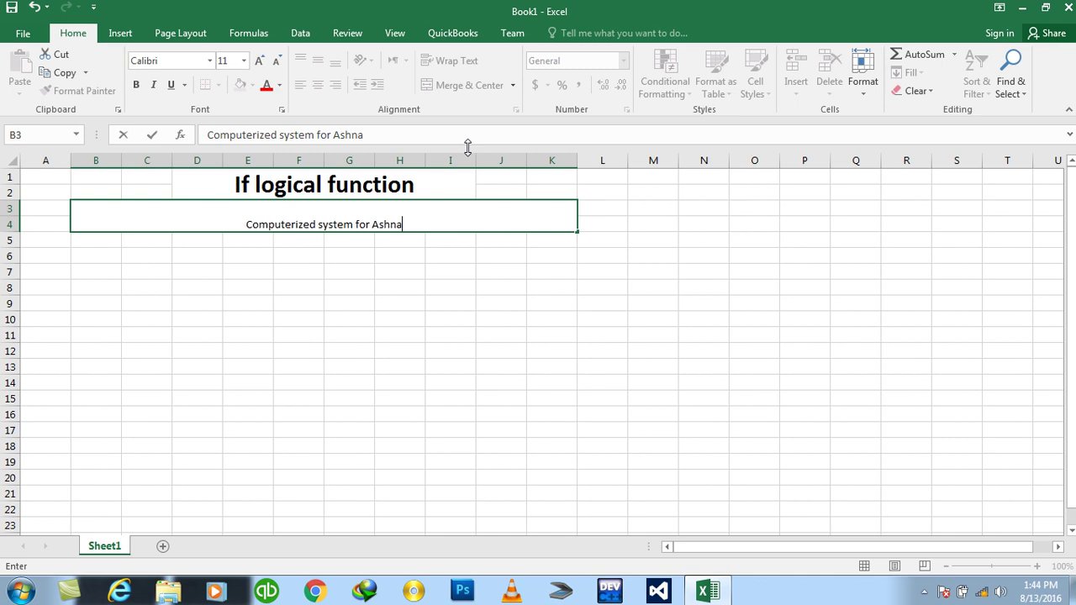
pyautogui.write('Peet')
pyautogui.press('BackSpace')
pyautogui.press('BackSpace')
pyautogui.write('terize')
pyautogui.press('BackSpace')
pyautogui.press('BackSpace')
pyautogui.write('rol Pump')
pyautogui.press('Return')
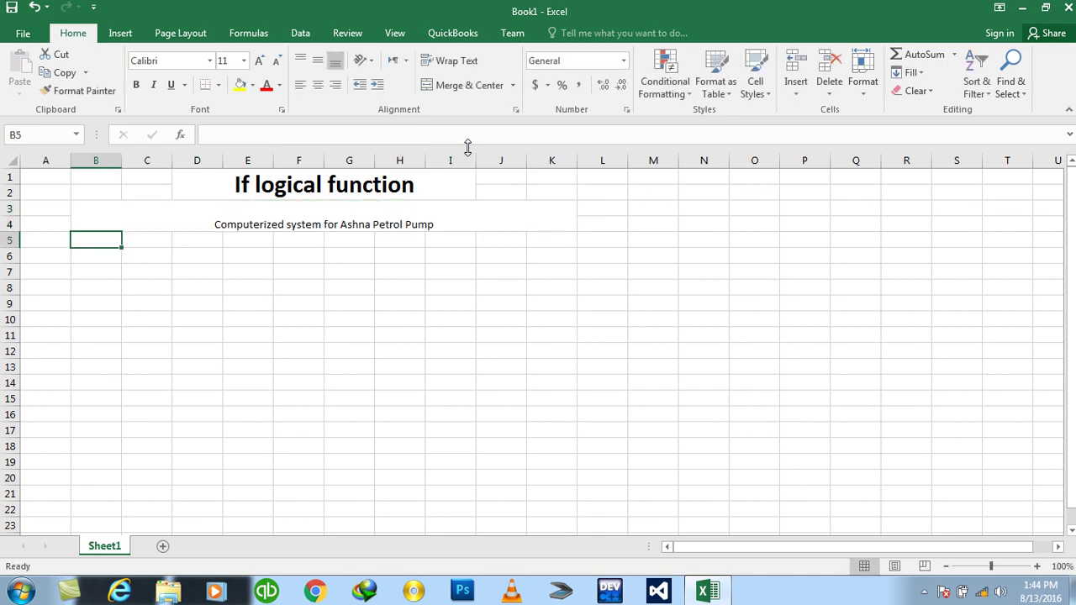
# - Make the subtitle middle-aligned, bold and 22-point
pyautogui.click(390, 238)
pyautogui.click(390, 209)
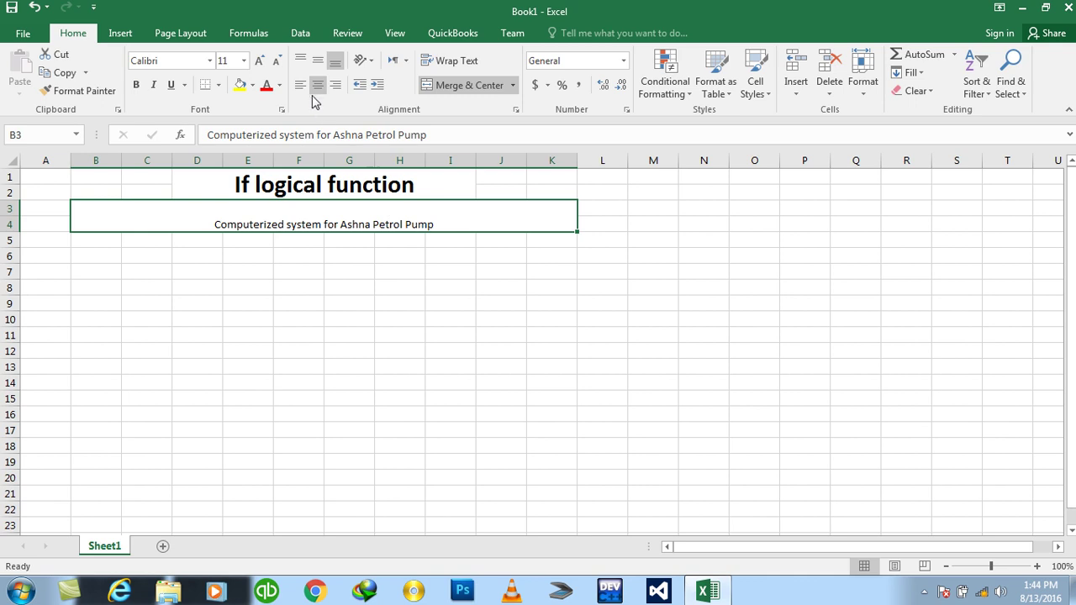
pyautogui.click(318, 60)
pyautogui.click(259, 62)
pyautogui.click(259, 63)
pyautogui.click(259, 62)
pyautogui.click(259, 62)
pyautogui.click(259, 62)
pyautogui.click(135, 85)
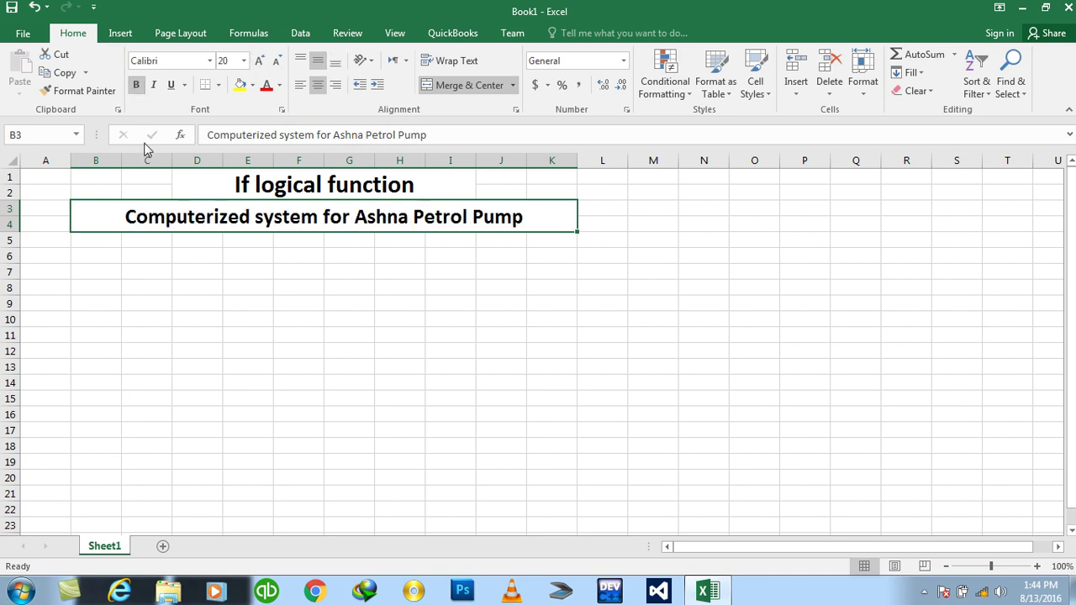
pyautogui.click(259, 62)
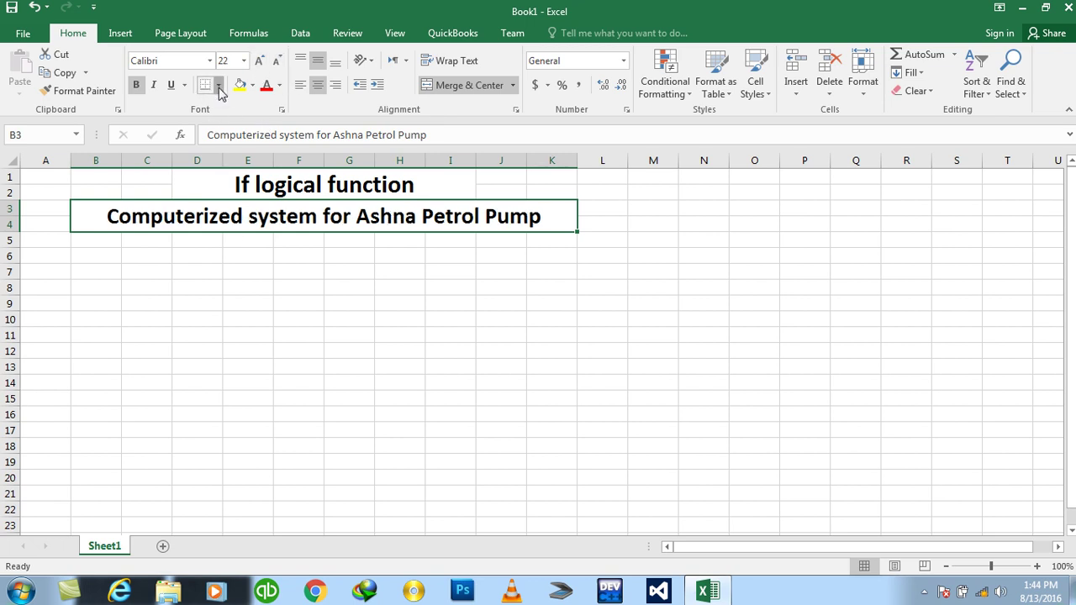
# - Give the subtitle a top and thick bottom border
pyautogui.click(217, 85)
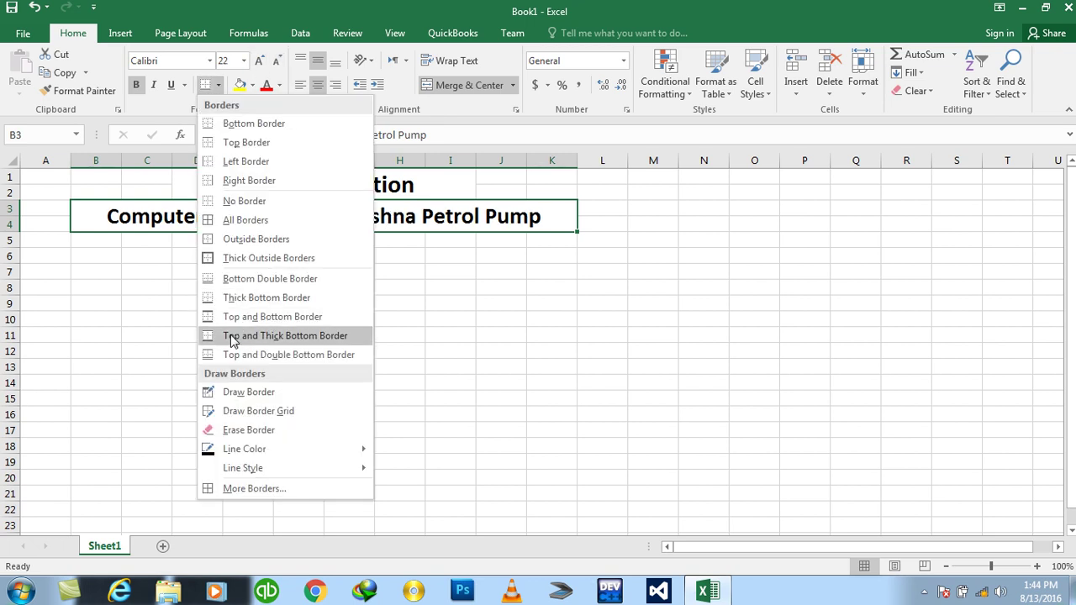
pyautogui.click(239, 335)
pyautogui.click(231, 309)
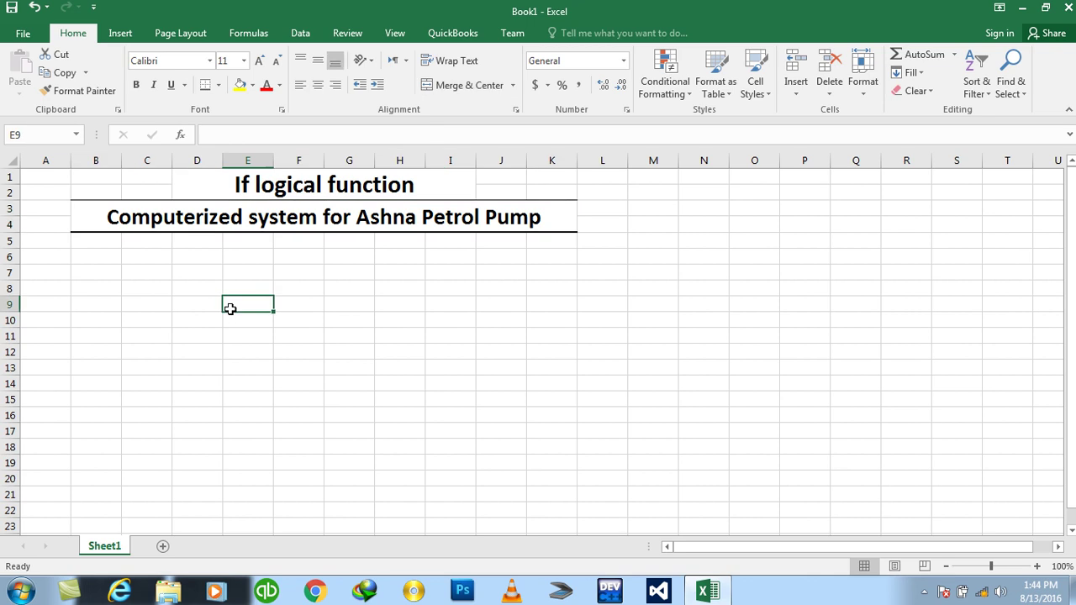
pyautogui.click(86, 244)
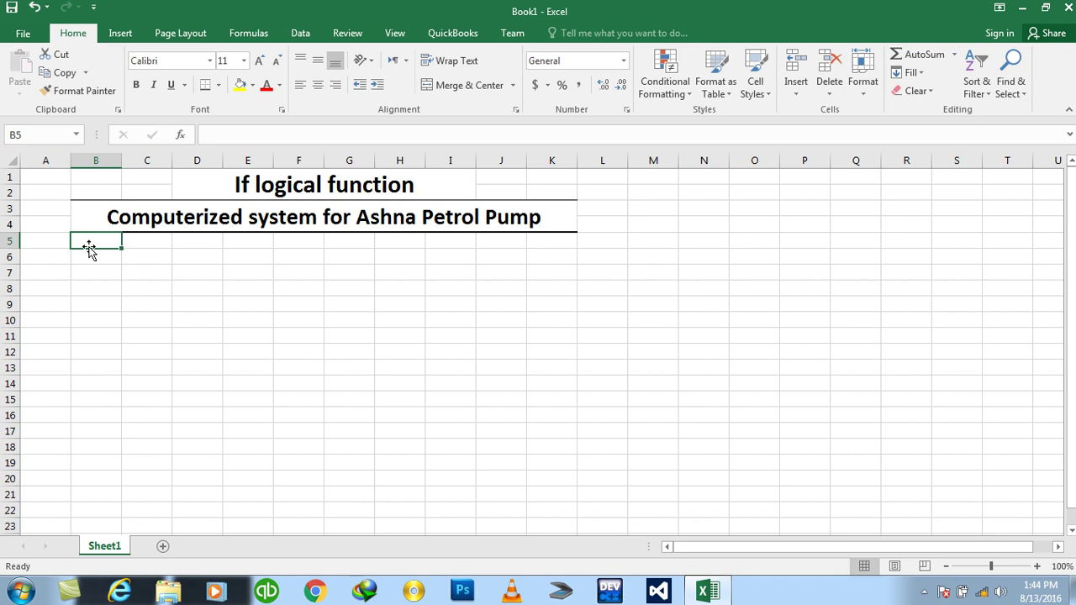
# - Enter the headings Particular and Unite Cost in B5:C5 and fit column C
pyautogui.write('Particular')
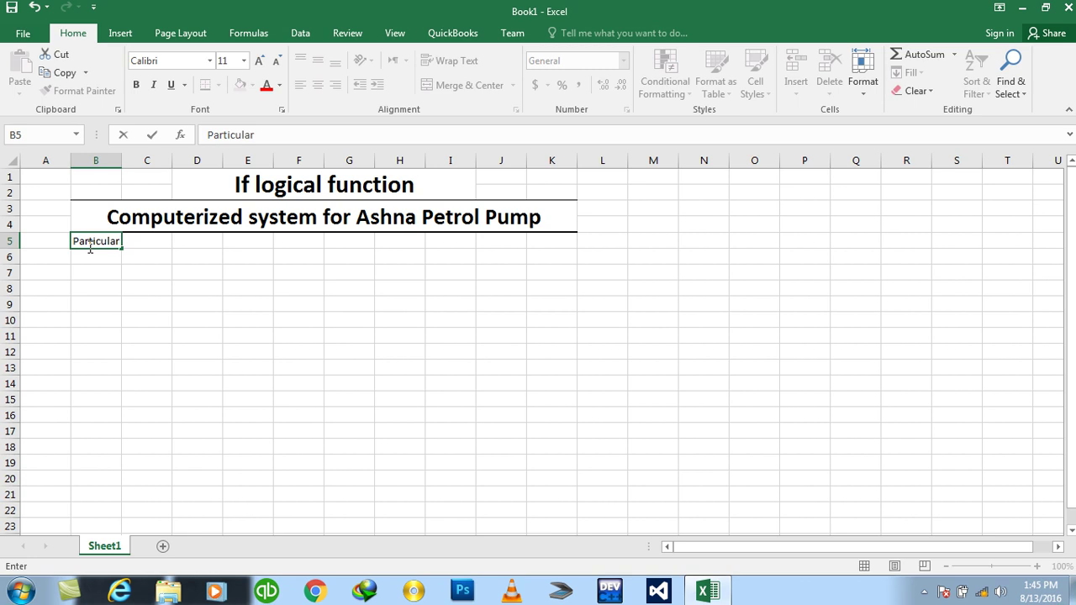
pyautogui.press('Tab')
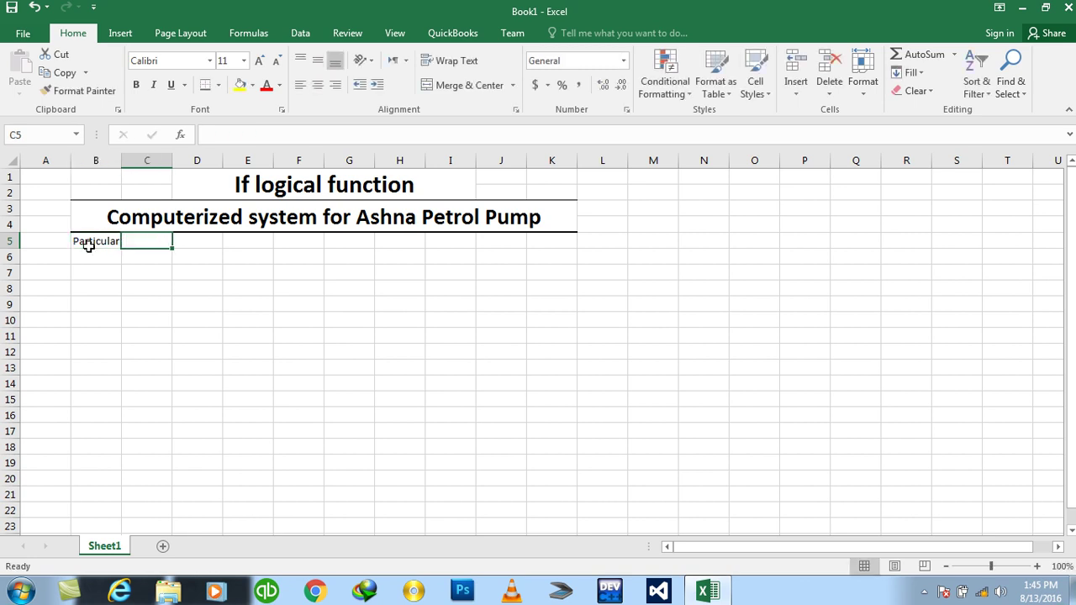
pyautogui.write('Unit')
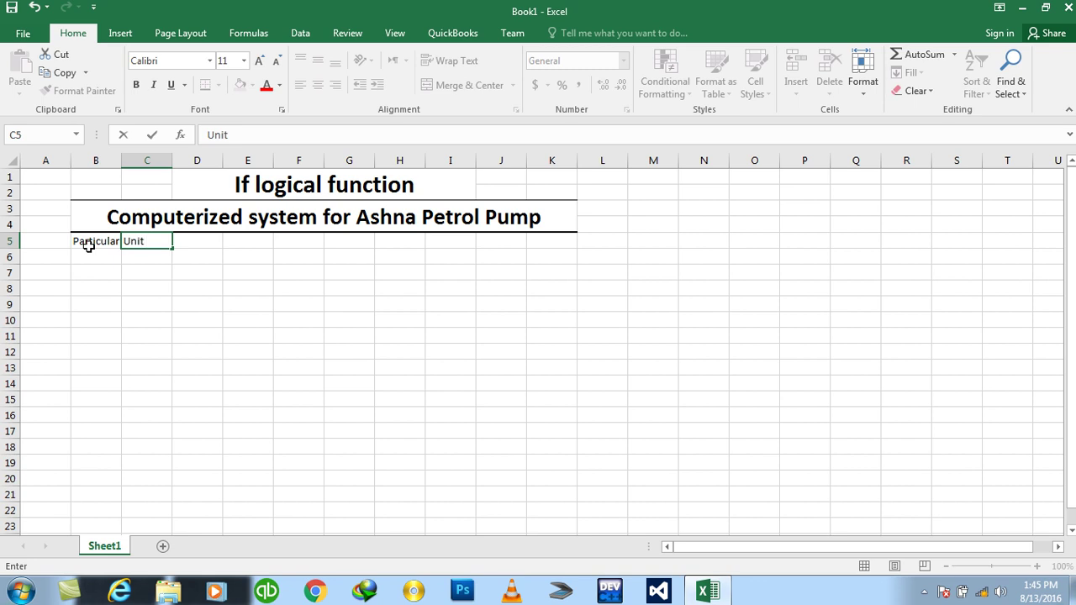
pyautogui.write(' Cost')
pyautogui.press('Return')
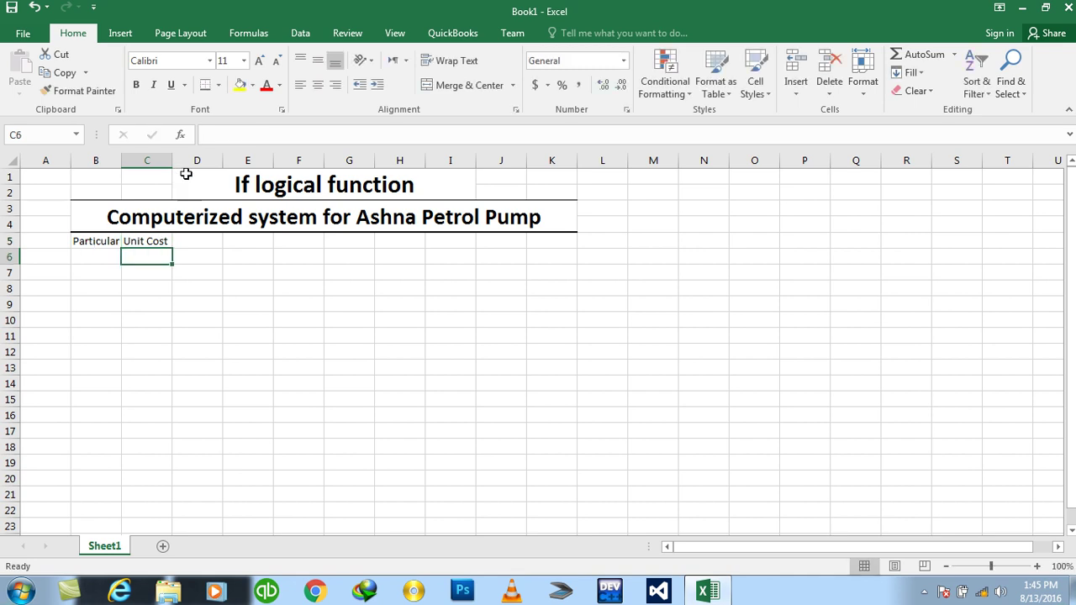
pyautogui.moveTo(174, 153); pyautogui.dragTo(173, 152)
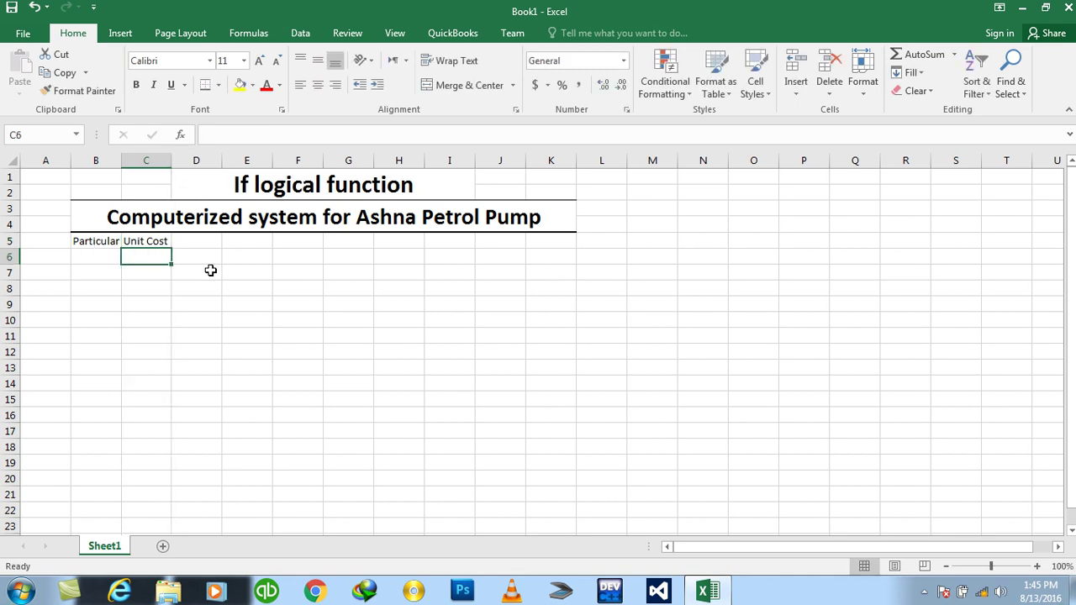
pyautogui.press('Up')
pyautogui.press('F2')
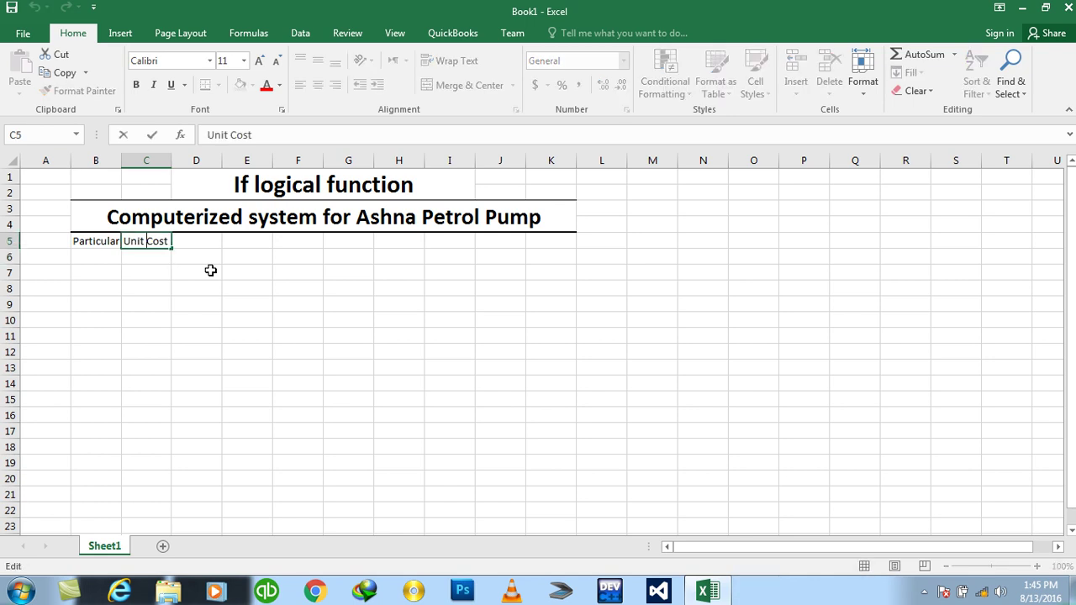
pyautogui.write('e')
pyautogui.press('Return')
pyautogui.press('Right')
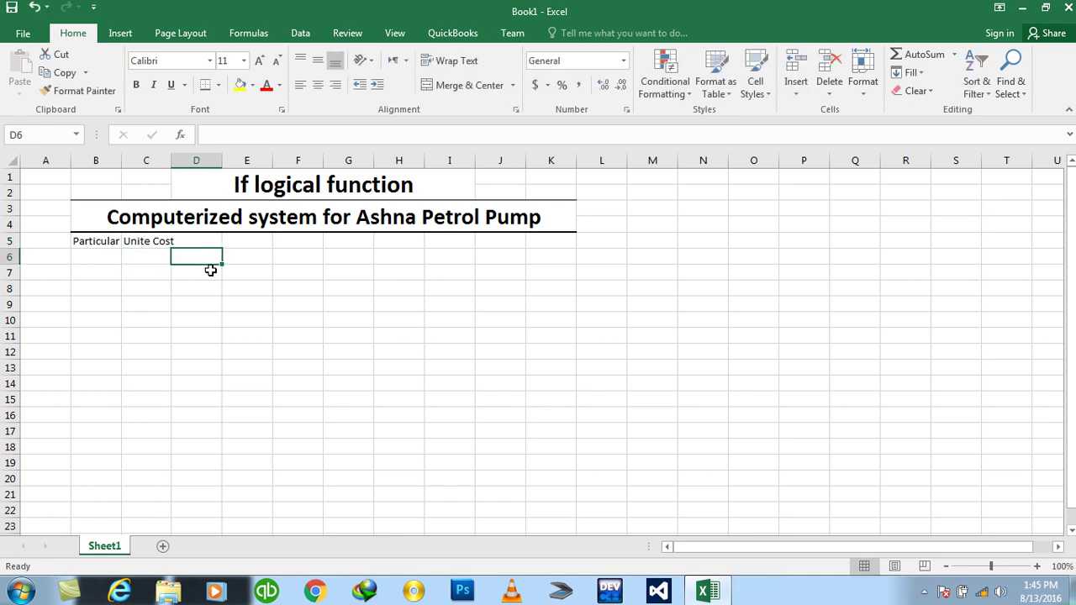
pyautogui.press('Up')
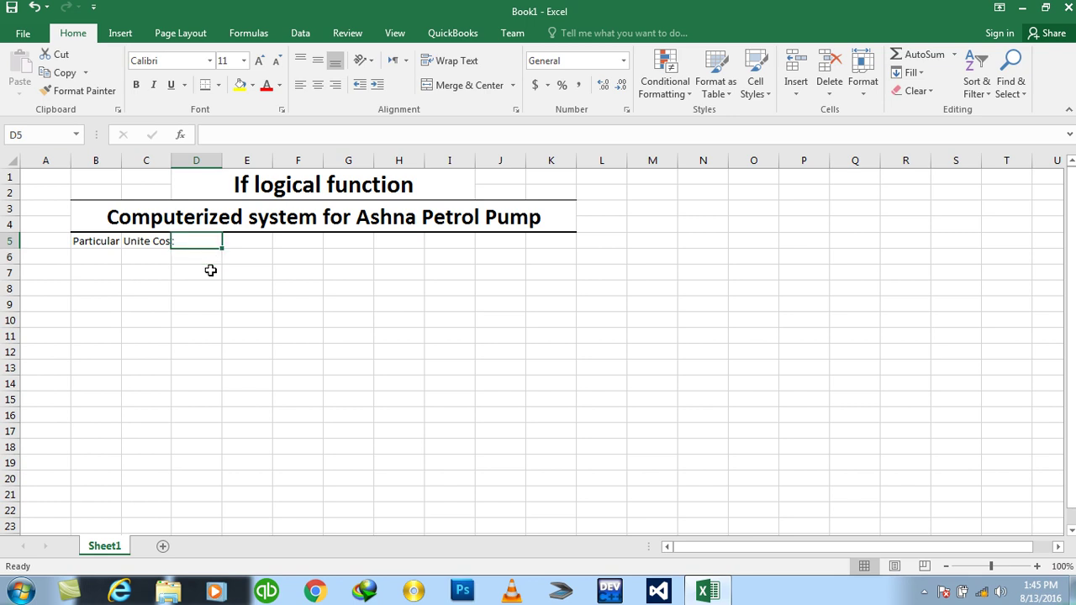
pyautogui.doubleClick(172, 160)
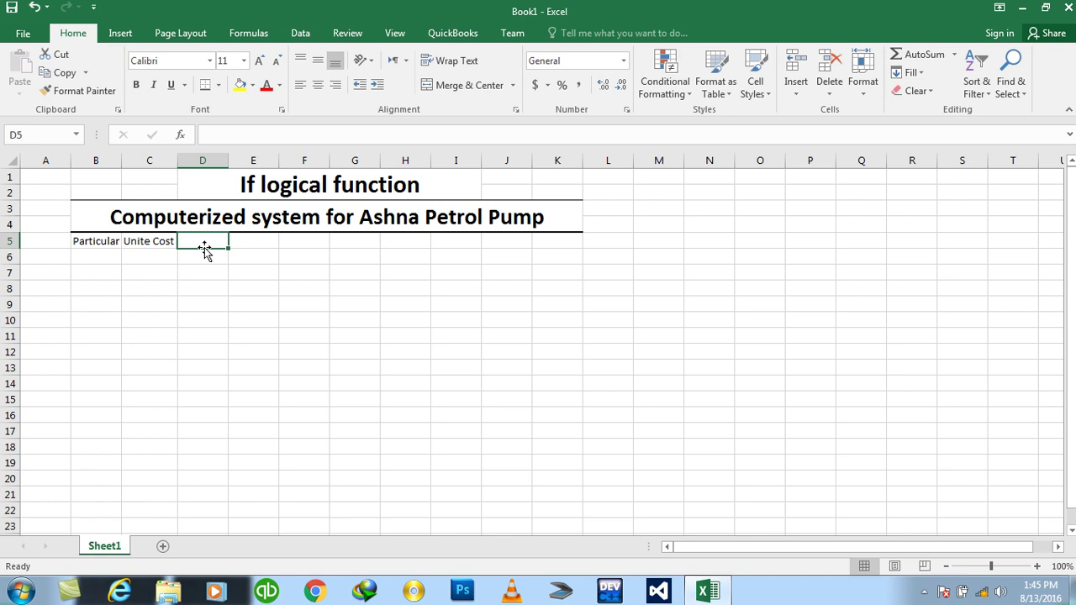
# - Enter Total CNG Sold, Total Petrol Sold and Total Desel Sold in D5:F5
pyautogui.write('Total CNG')
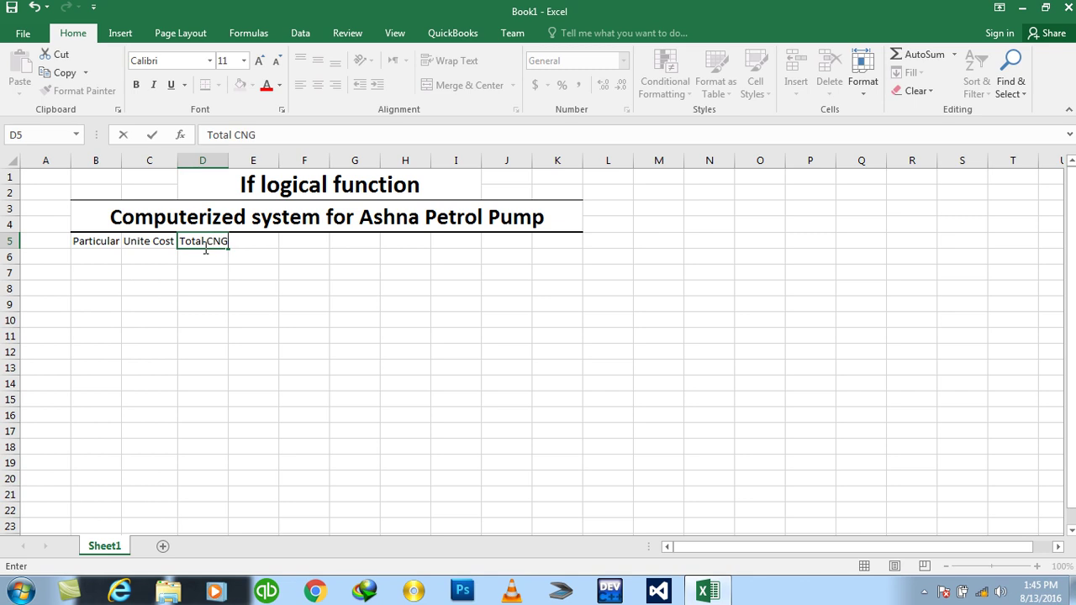
pyautogui.write(' Sold')
pyautogui.press('Tab')
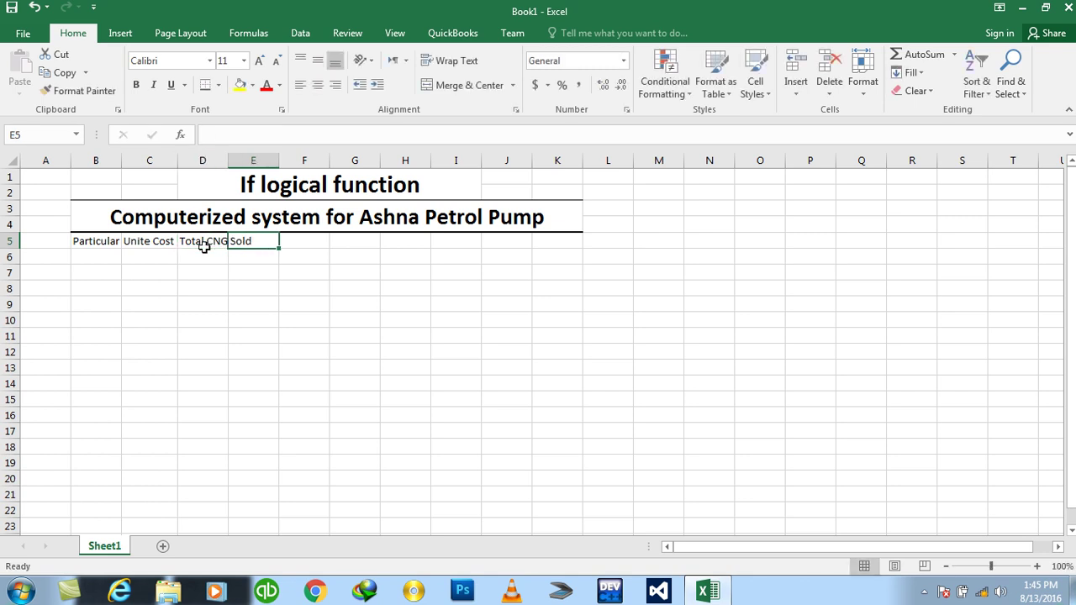
pyautogui.write('Total')
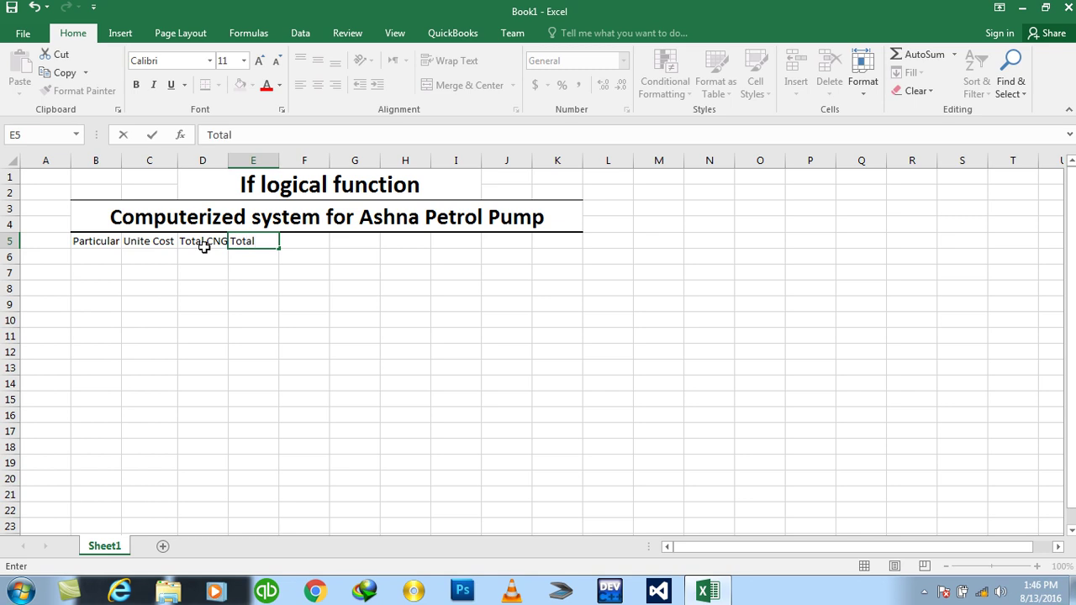
pyautogui.write(' Petrol Sold')
pyautogui.press('Tab')
pyautogui.write('Tto')
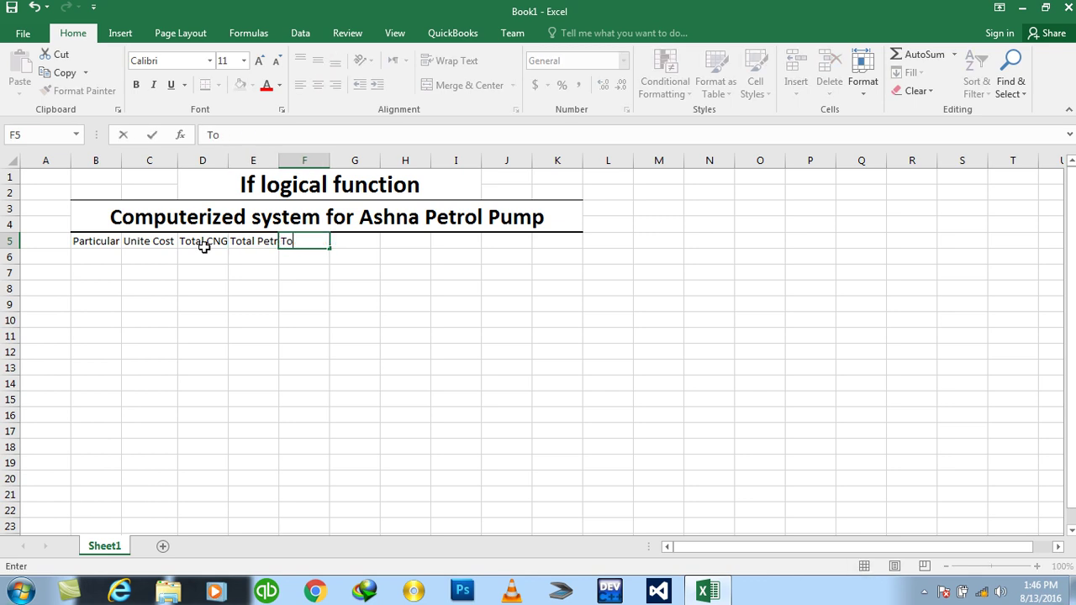
pyautogui.press('BackSpace')
pyautogui.write('al')
pyautogui.write(' Desel Sol')
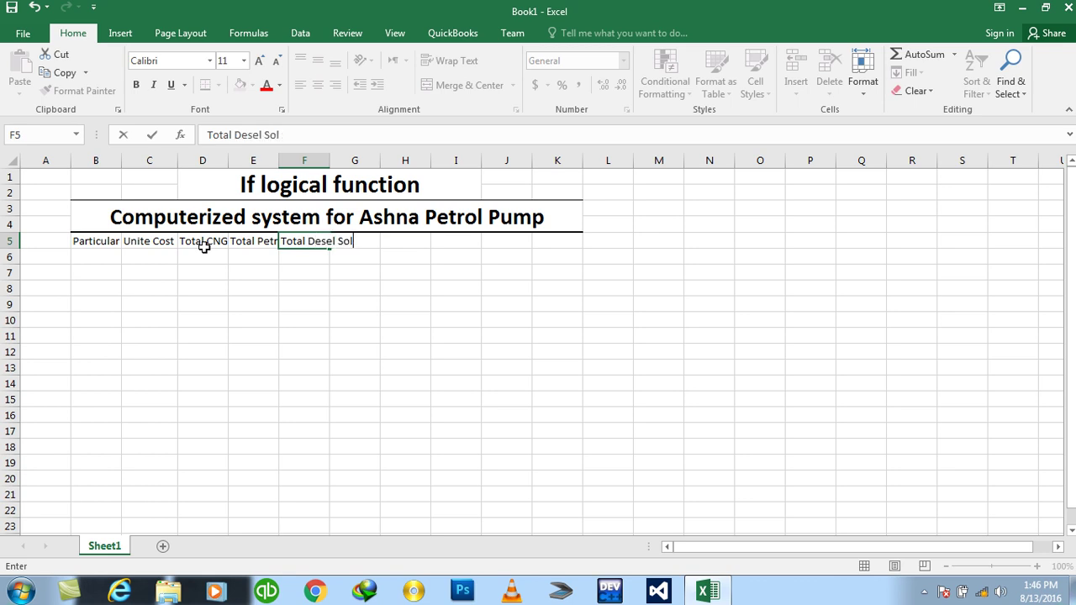
pyautogui.write('d')
pyautogui.press('Return')
# - Widen columns B through F so all headings fit
pyautogui.moveTo(332, 162); pyautogui.dragTo(364, 162)
pyautogui.moveTo(280, 160); pyautogui.dragTo(316, 159)
pyautogui.moveTo(228, 159); pyautogui.dragTo(256, 159)
pyautogui.moveTo(179, 156); pyautogui.dragTo(185, 156)
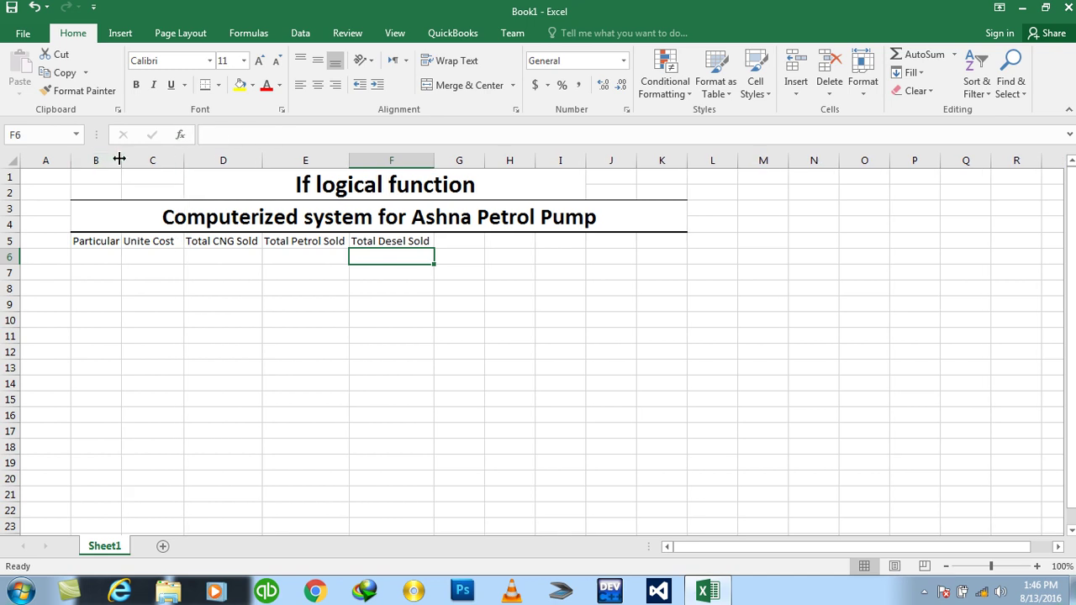
pyautogui.moveTo(119, 159); pyautogui.dragTo(131, 158)
pyautogui.moveTo(91, 242); pyautogui.dragTo(396, 243)
# - Centre the B5:F5 headings horizontally and vertically and make them bold
pyautogui.click(319, 85)
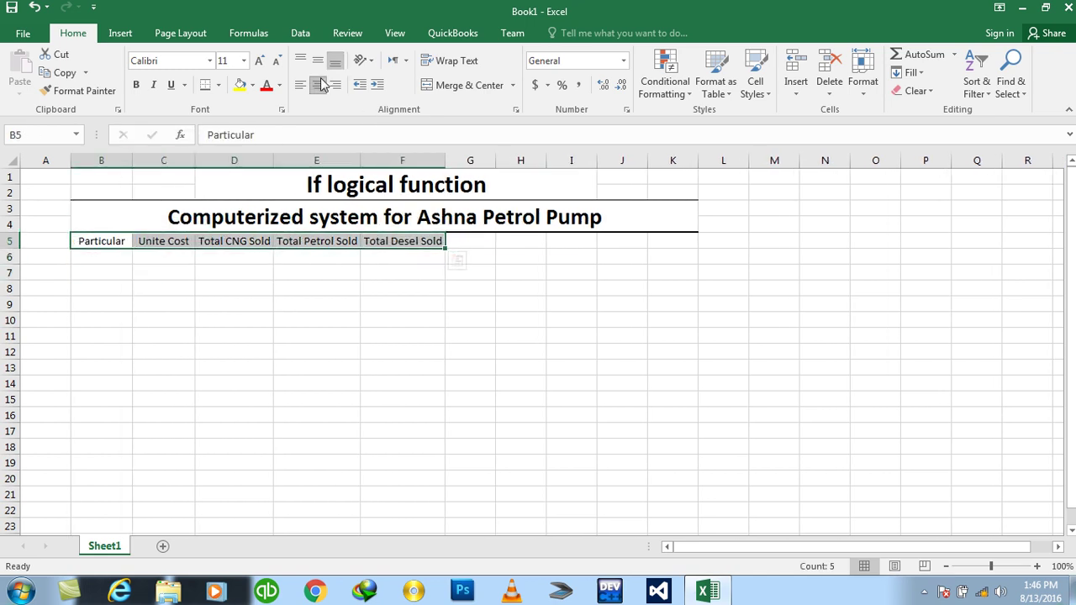
pyautogui.click(318, 61)
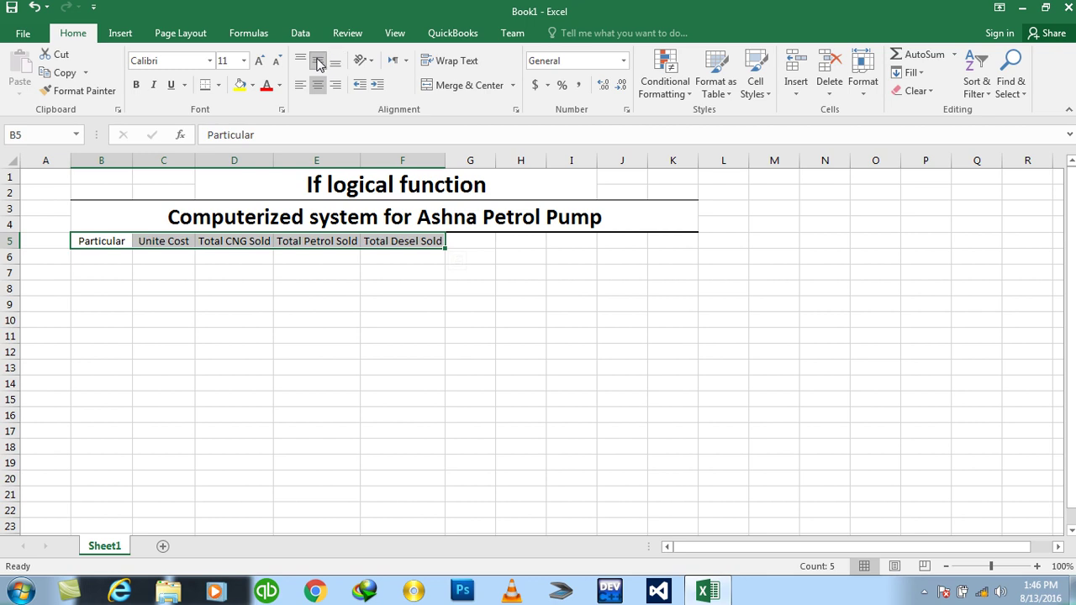
pyautogui.click(133, 84)
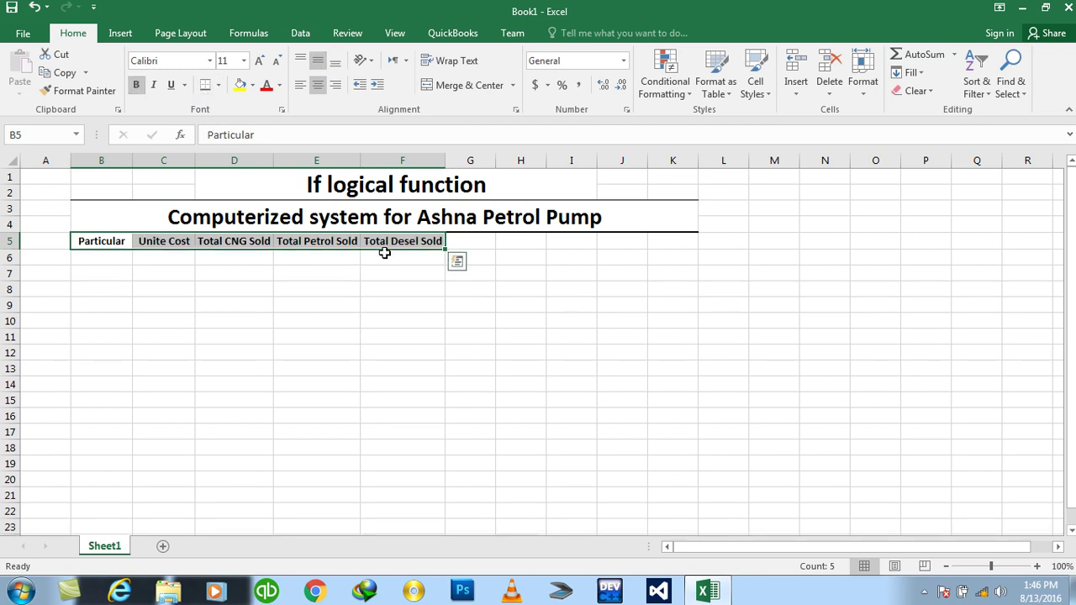
pyautogui.moveTo(388, 254); pyautogui.dragTo(99, 491)
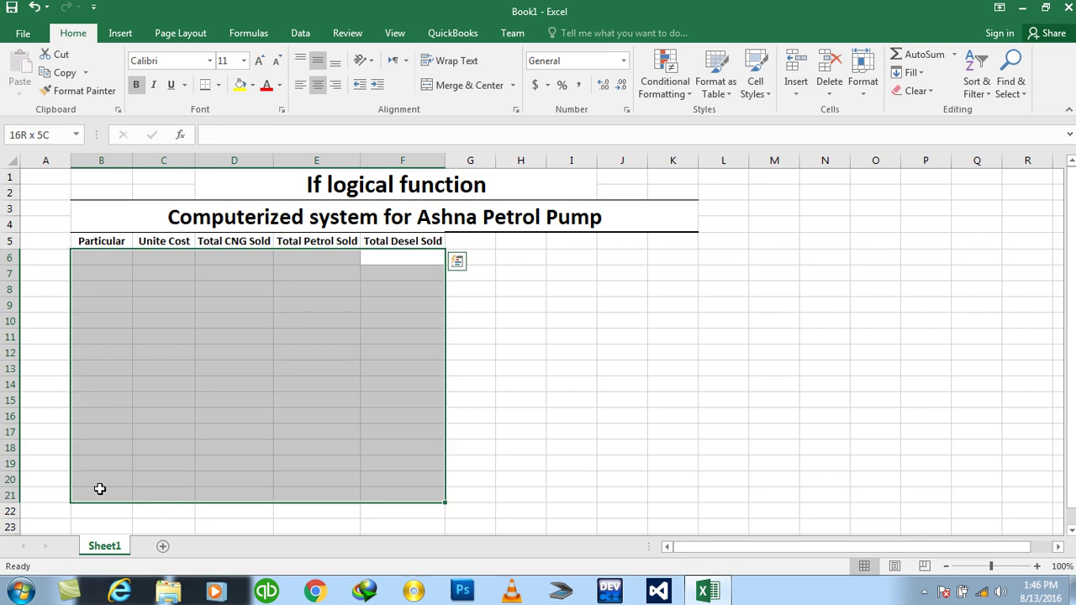
# - Select the heading row and the blank rows beneath it for the table
pyautogui.click(715, 89)
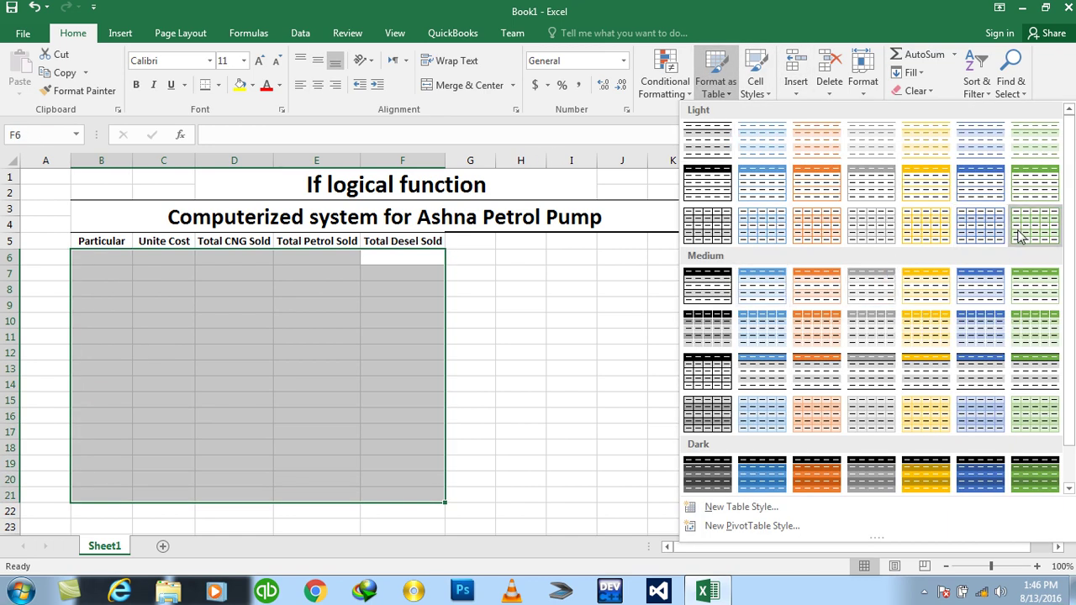
pyautogui.press('Escape')
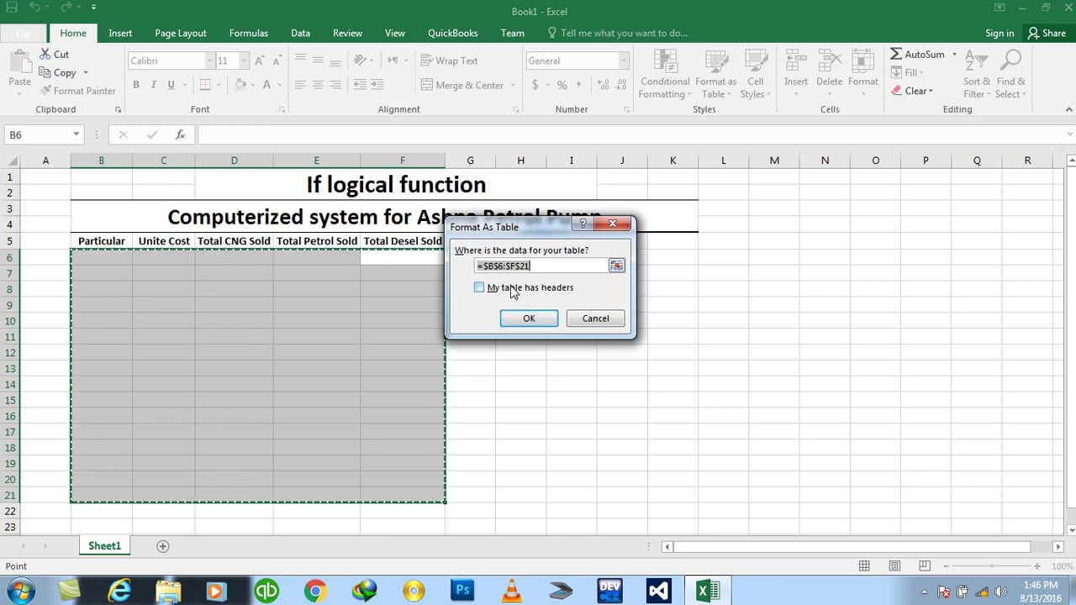
pyautogui.click(595, 320)
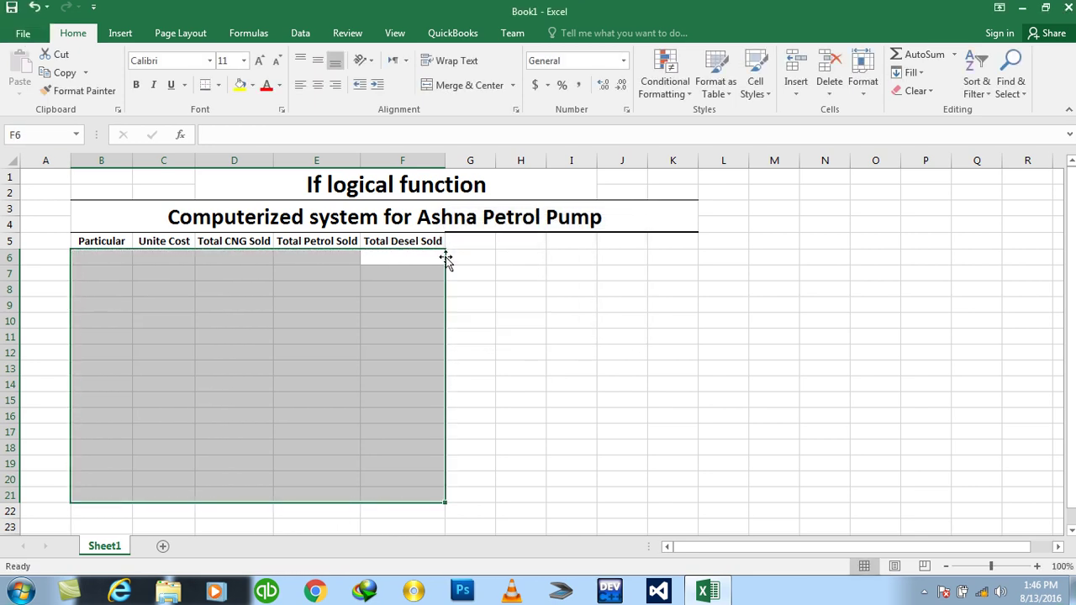
pyautogui.click(424, 241)
pyautogui.moveTo(424, 242); pyautogui.dragTo(116, 526)
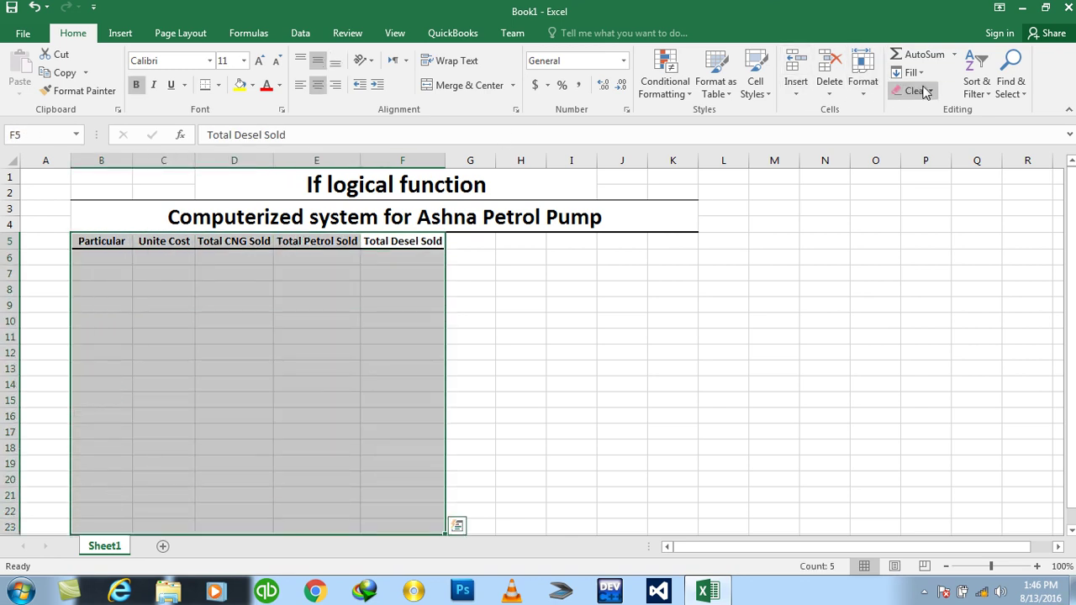
# - Try a green table style, then undo it because it added generic Column labels
pyautogui.click(714, 84)
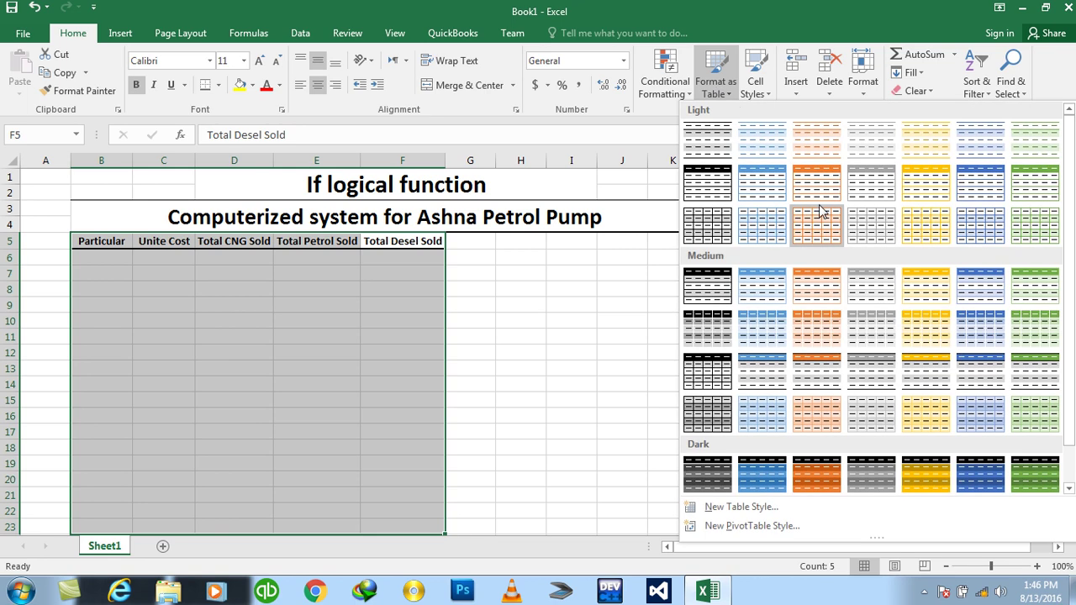
pyautogui.click(1034, 292)
pyautogui.press('Return')
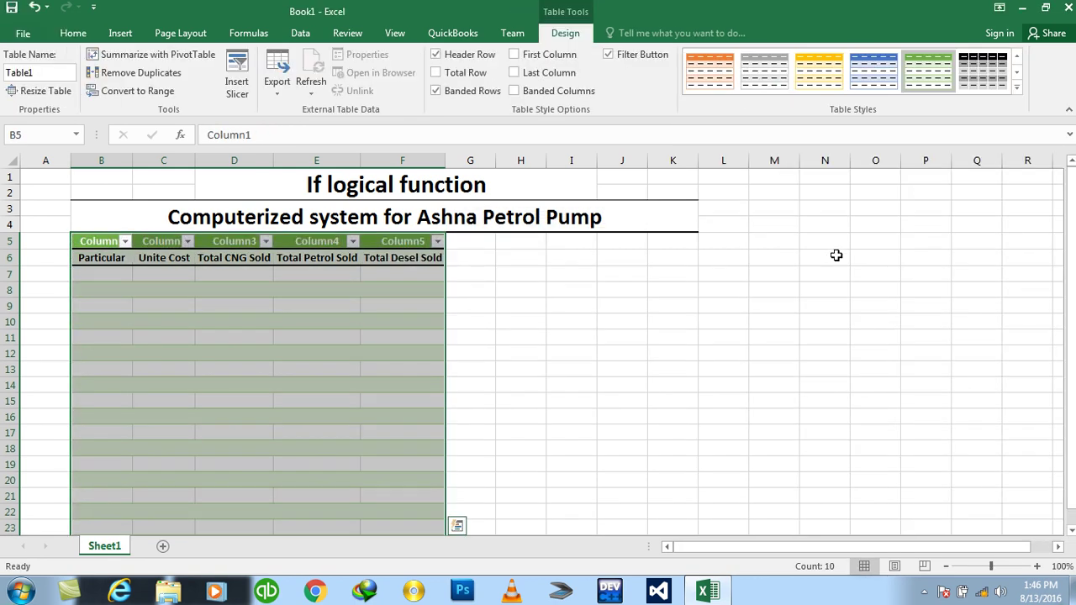
pyautogui.click(640, 305)
pyautogui.click(17, 241)
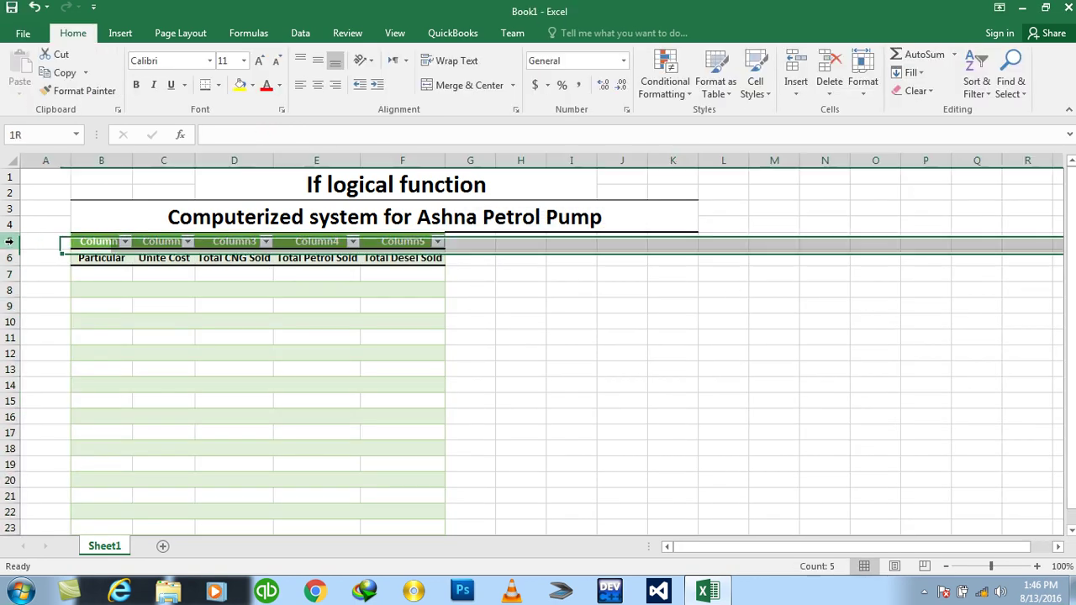
pyautogui.rightClick(15, 242)
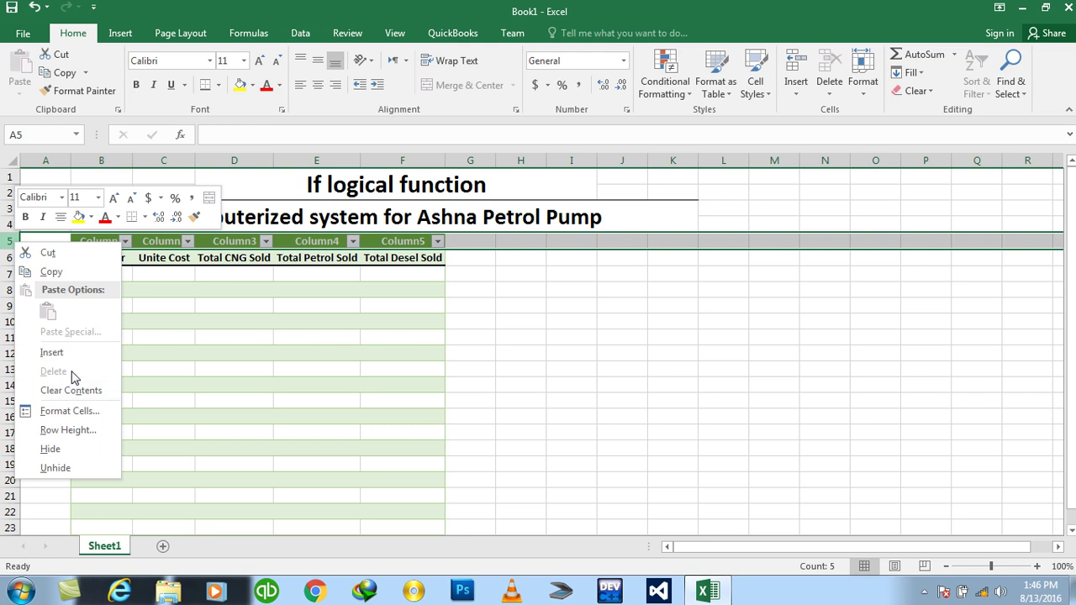
pyautogui.click(496, 290)
pyautogui.hotkey('ctrl', 'z')
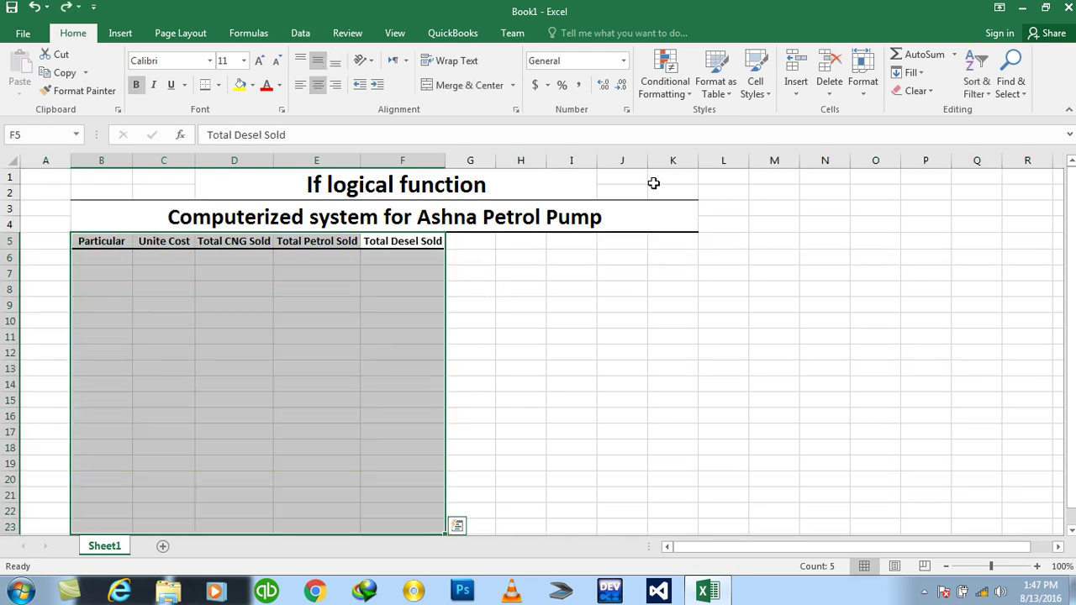
# - Format B5:F23 as a green table with the first row as headers
pyautogui.click(718, 95)
pyautogui.click(1031, 283)
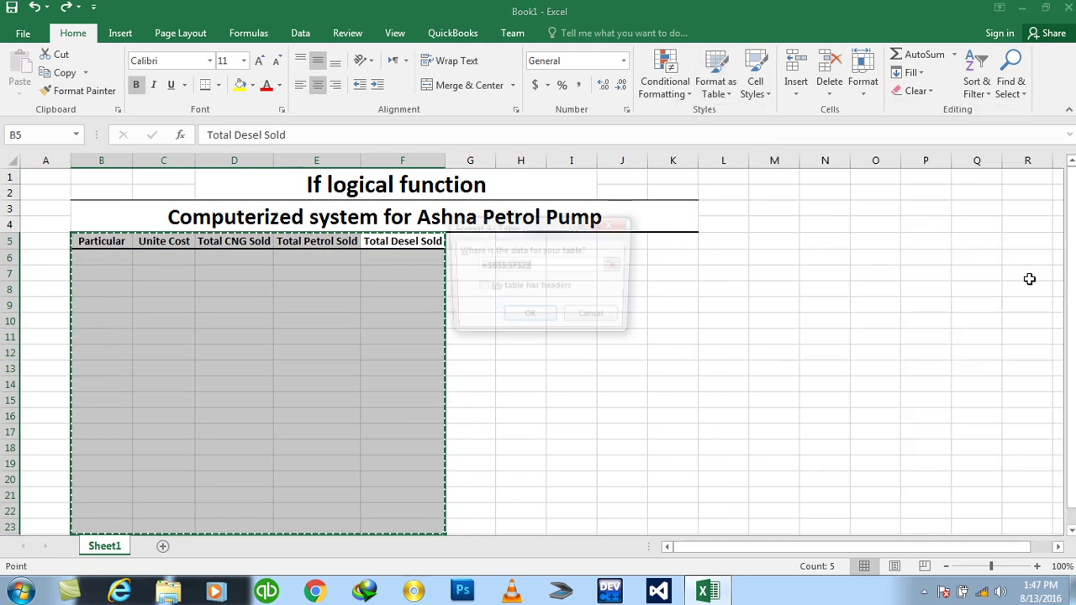
pyautogui.click(523, 288)
pyautogui.click(528, 318)
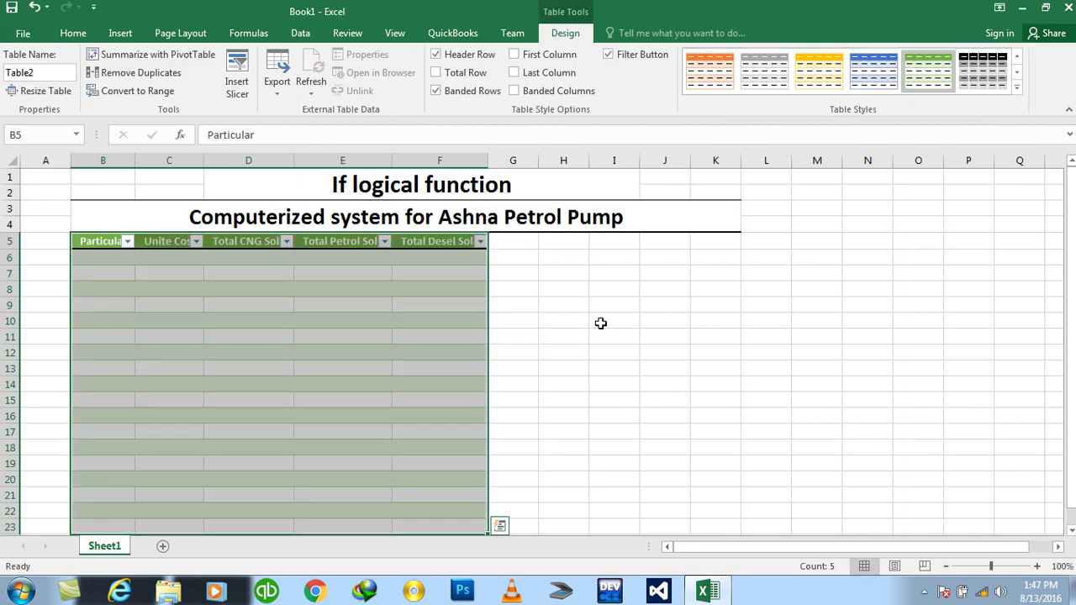
pyautogui.click(600, 320)
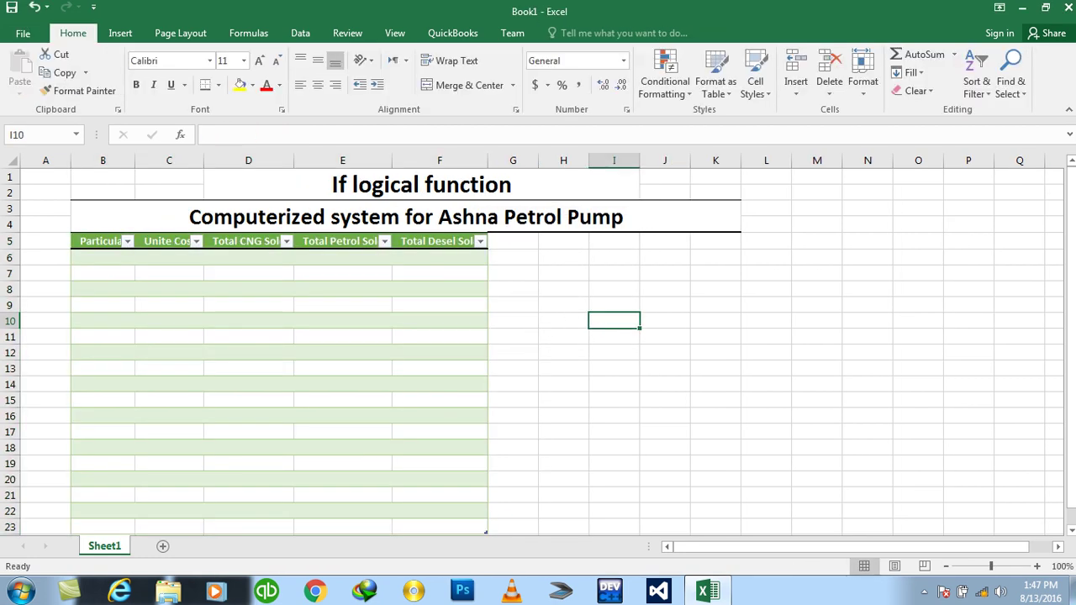
# - Turn off the table's header filter arrows
pyautogui.click(979, 91)
pyautogui.click(432, 235)
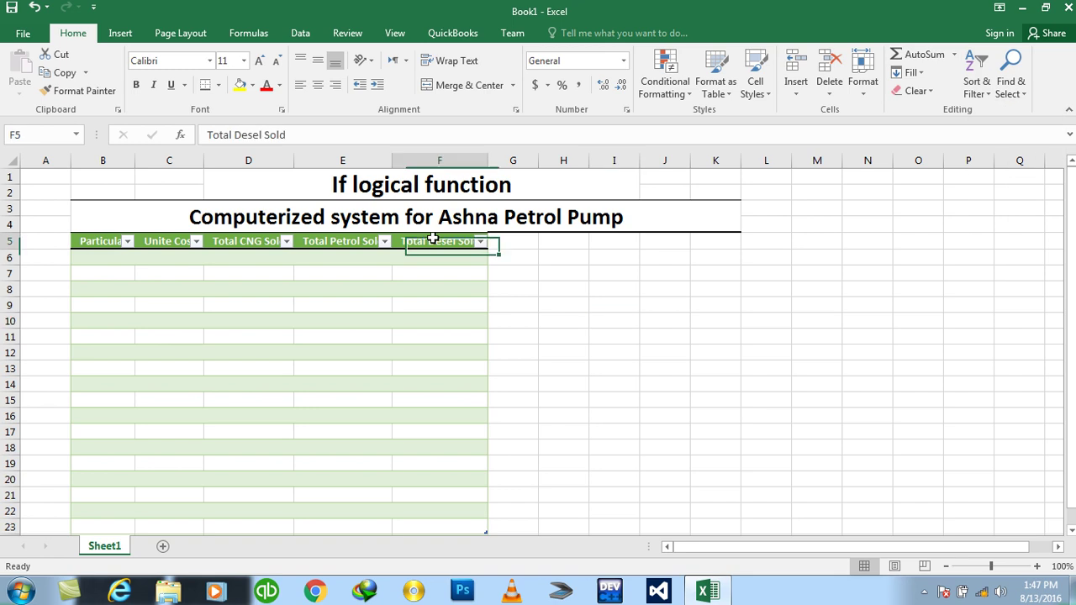
pyautogui.click(979, 79)
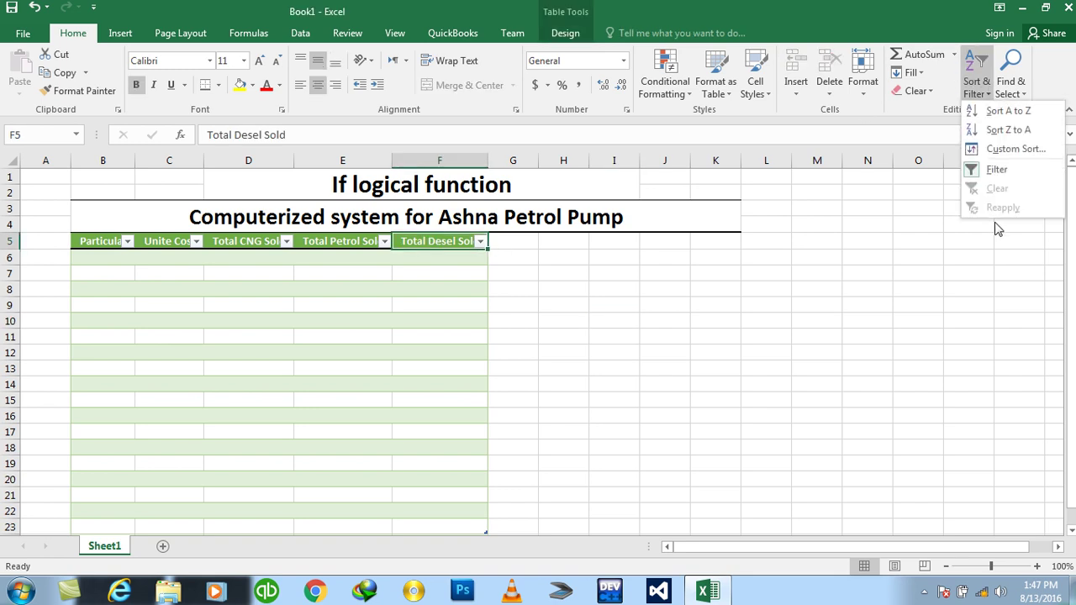
pyautogui.click(976, 174)
pyautogui.click(97, 261)
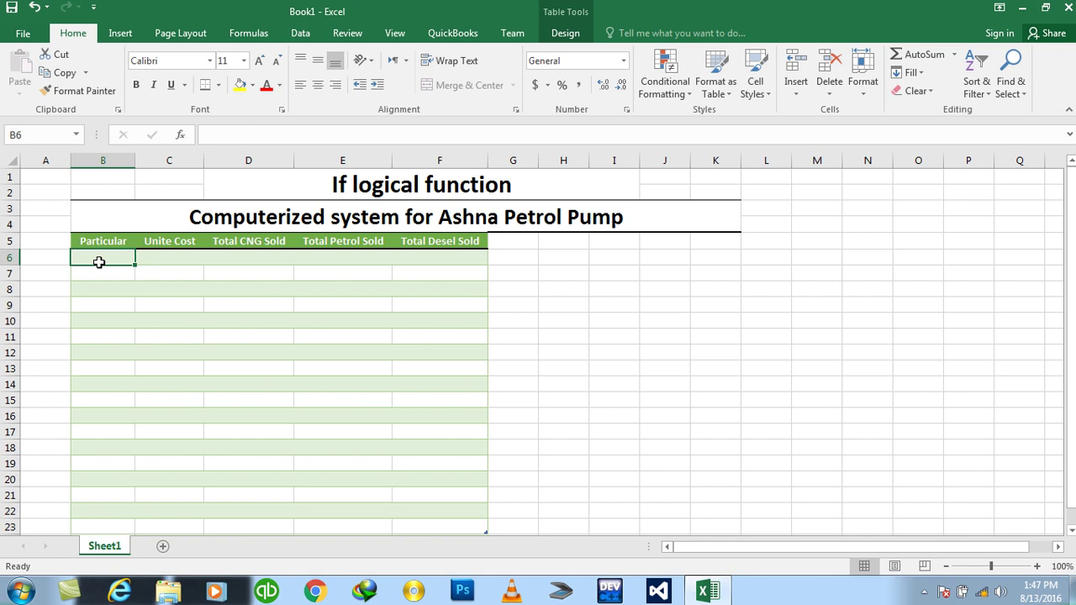
# - Enter CNG in cell B6 and step along row 6 through the sales columns
pyautogui.write('CNG')
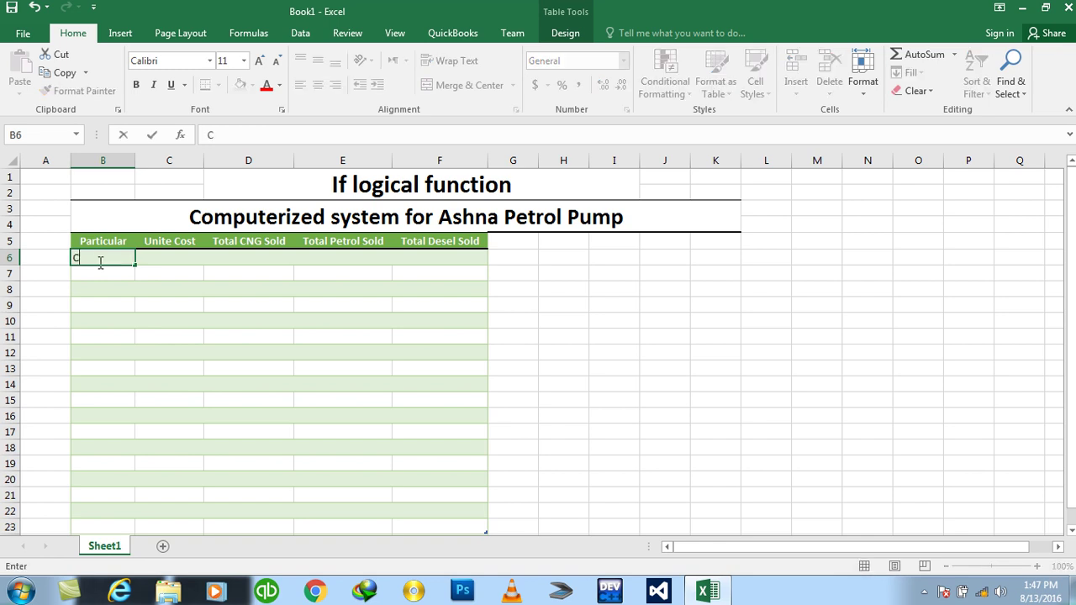
pyautogui.press('BackSpace')
pyautogui.press('BackSpace')
pyautogui.press('BackSpace')
pyautogui.write('CNG')
pyautogui.press('Tab')
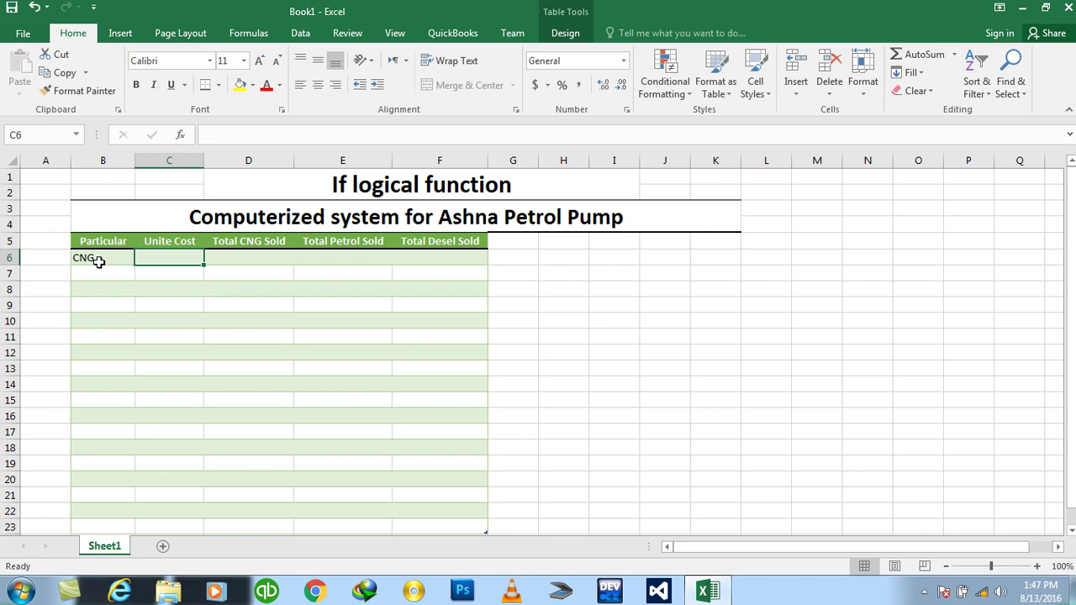
pyautogui.press('Tab')
pyautogui.press('Tab')
pyautogui.press('Tab')
pyautogui.press('Left')
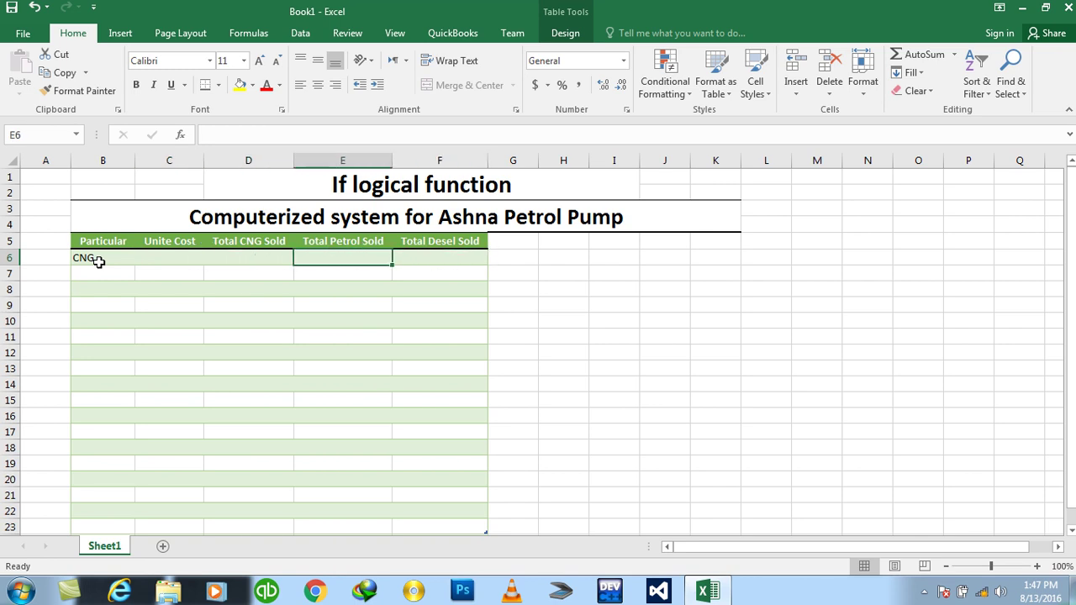
pyautogui.press('Left')
pyautogui.press('Down')
pyautogui.press('Up')
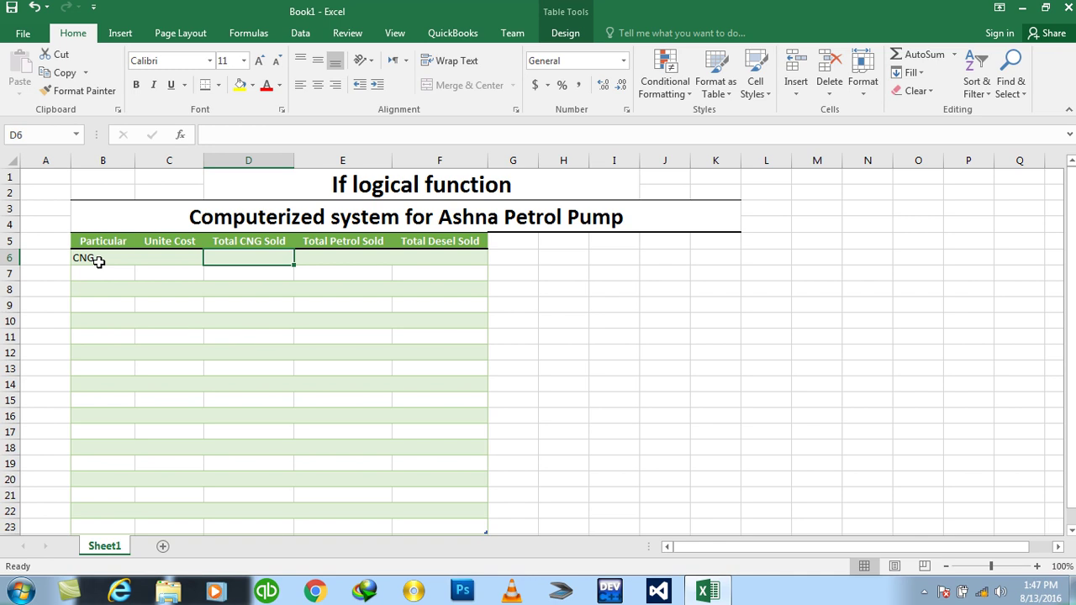
pyautogui.press('Right')
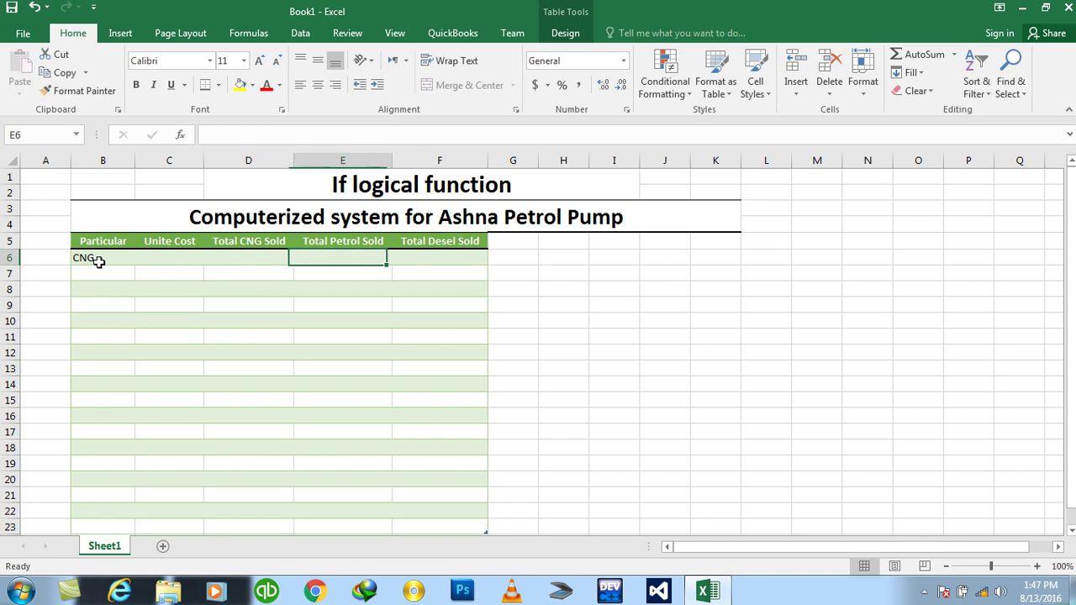
pyautogui.press('Left')
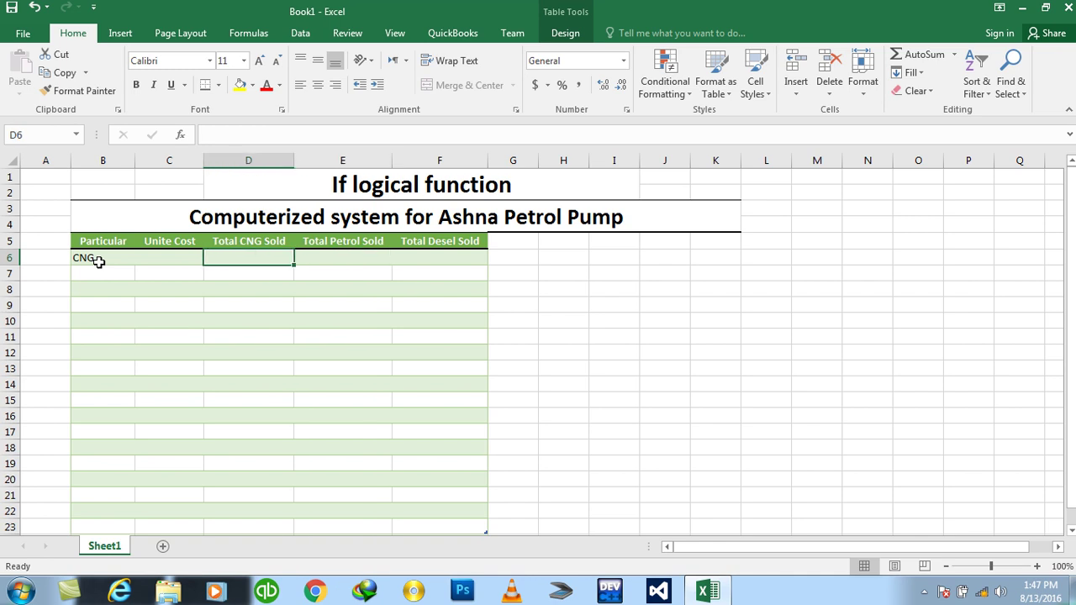
pyautogui.press('Right')
pyautogui.press('Right')
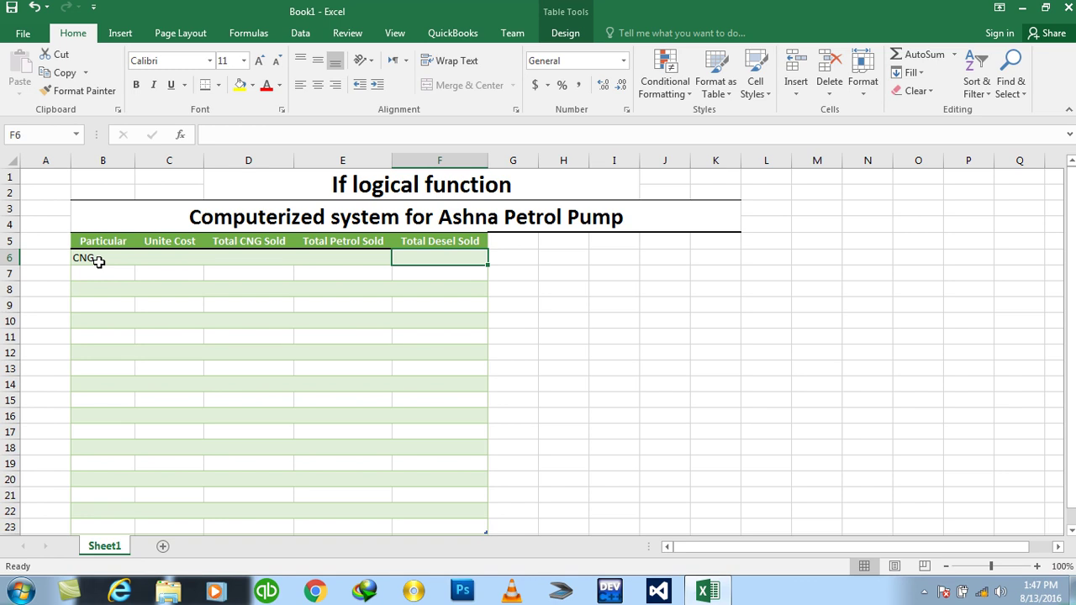
pyautogui.click(421, 242)
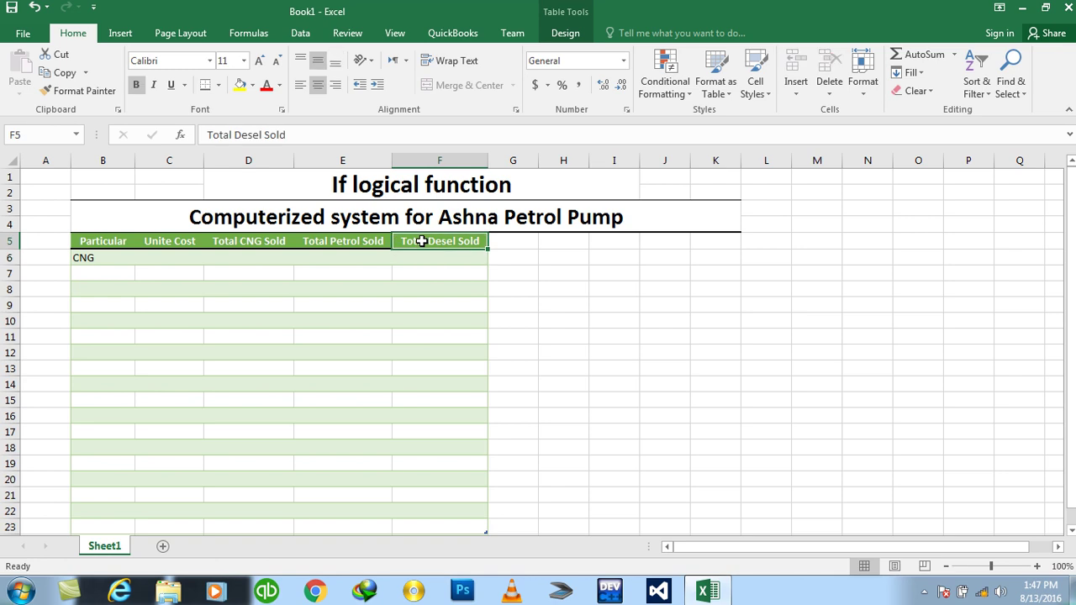
# - Move the Total Desel Sold header to I5 and widen column I to fit
pyautogui.hotkey('ctrl', 'c')
pyautogui.click(600, 239)
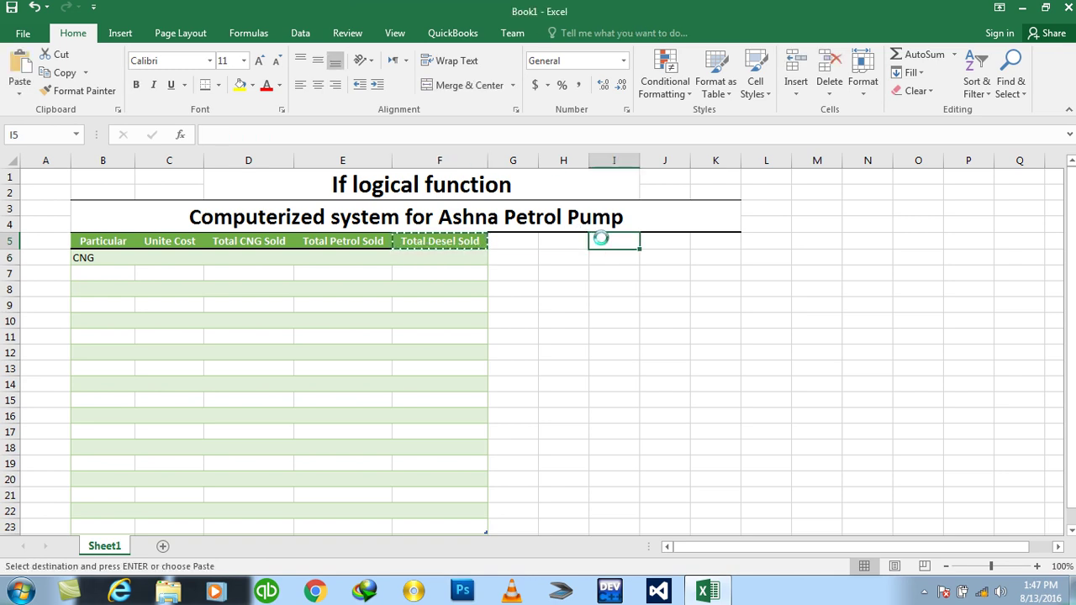
pyautogui.hotkey('ctrl', 'v')
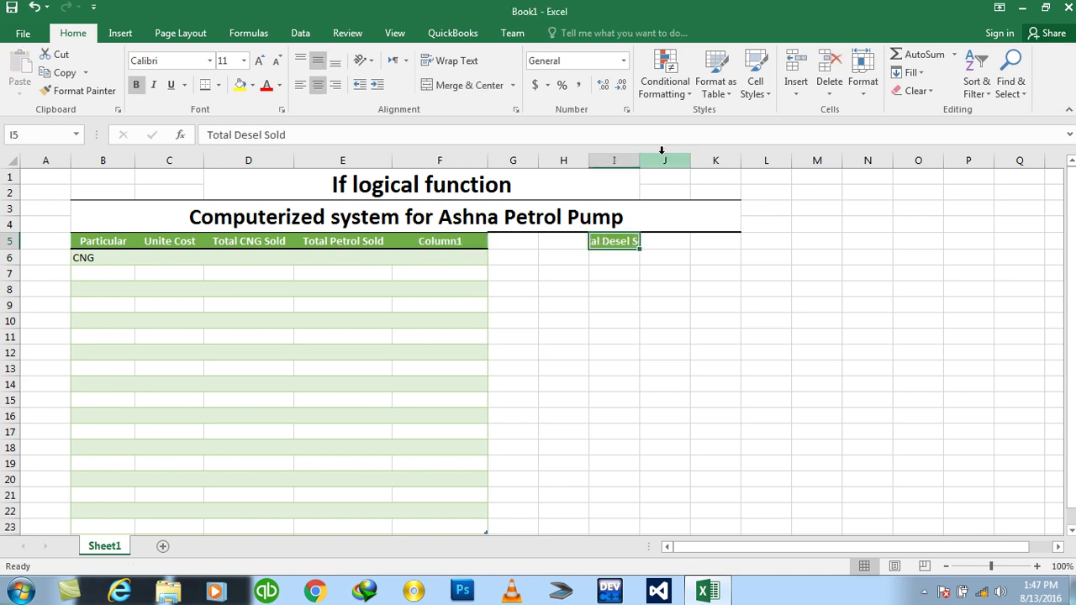
pyautogui.doubleClick(639, 160)
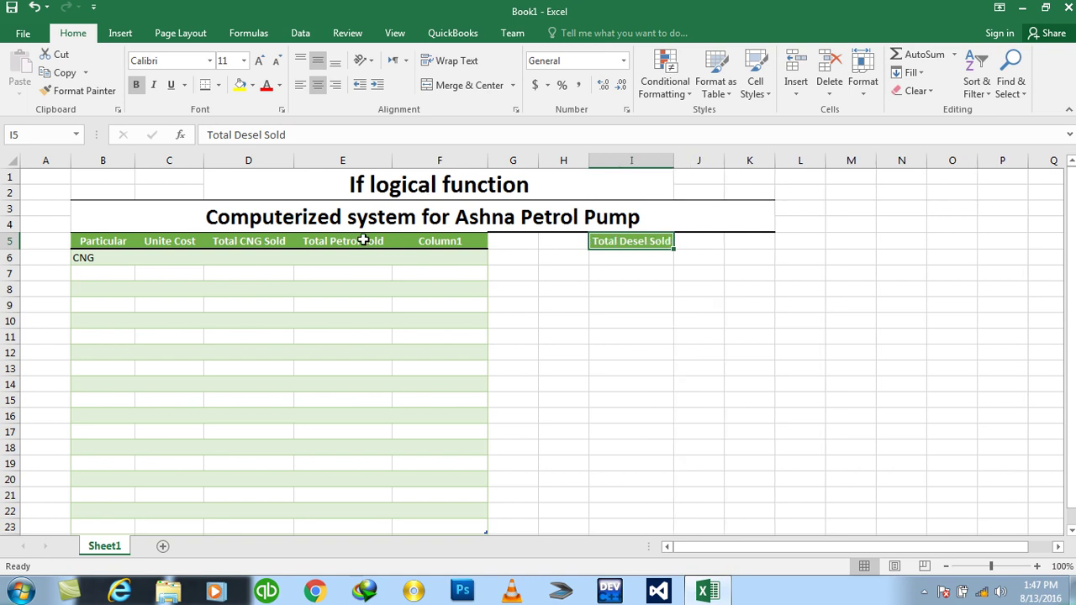
# - Move Total Petrol Sold into F5 and delete the empty column H
pyautogui.click(363, 240)
pyautogui.hotkey('ctrl', 'c')
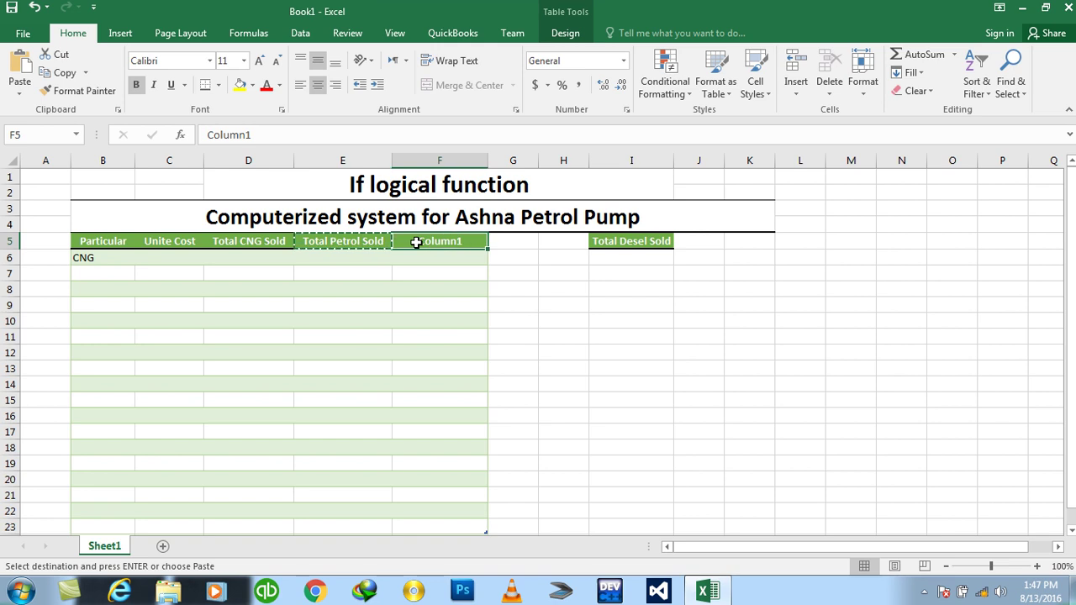
pyautogui.moveTo(401, 244); pyautogui.dragTo(413, 242)
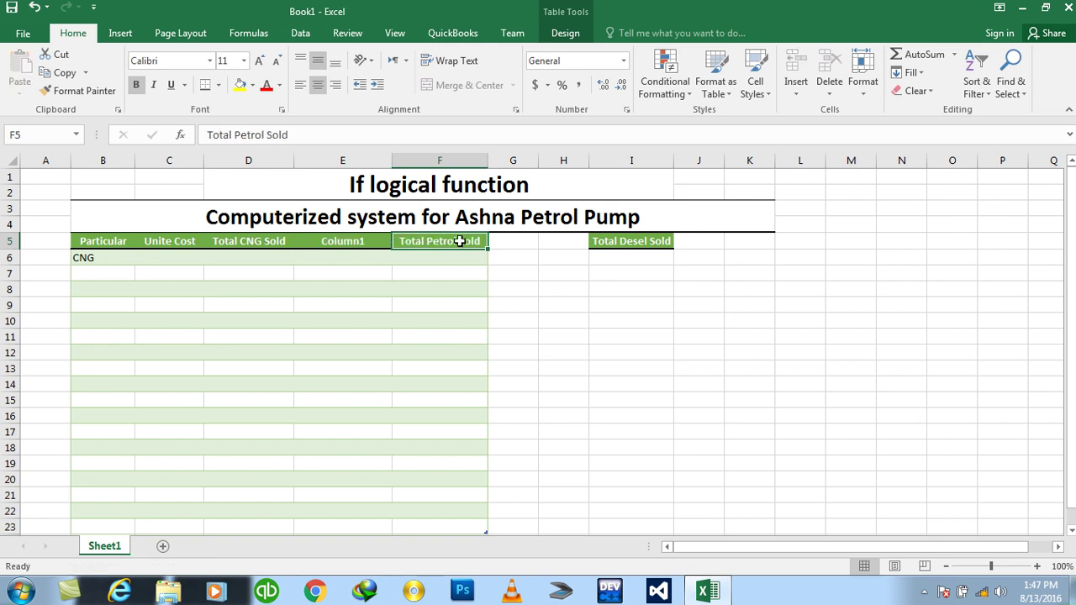
pyautogui.click(559, 159)
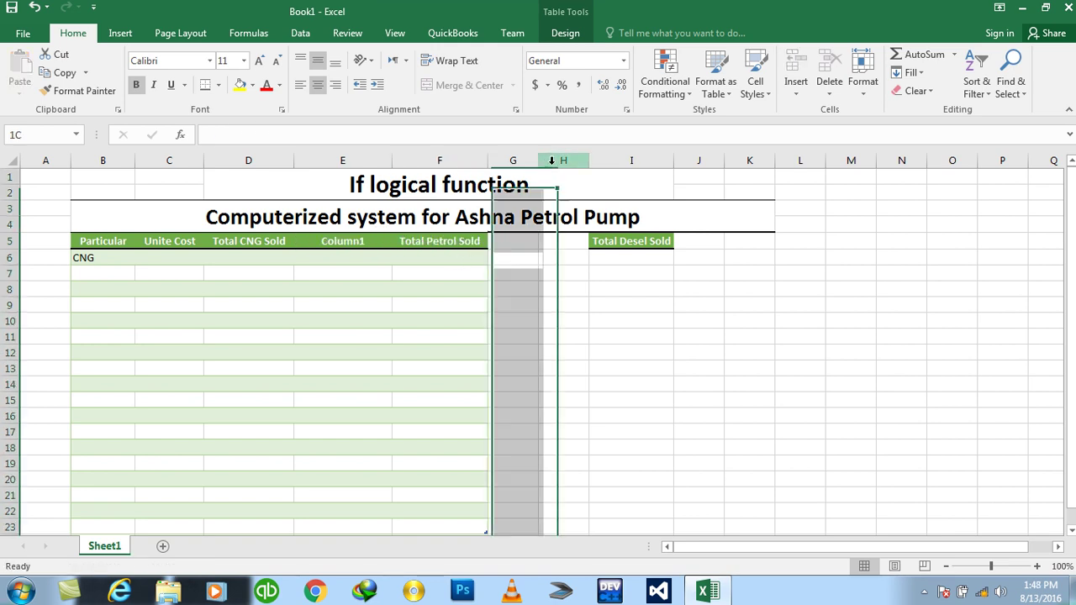
pyautogui.rightClick(557, 157)
pyautogui.click(585, 289)
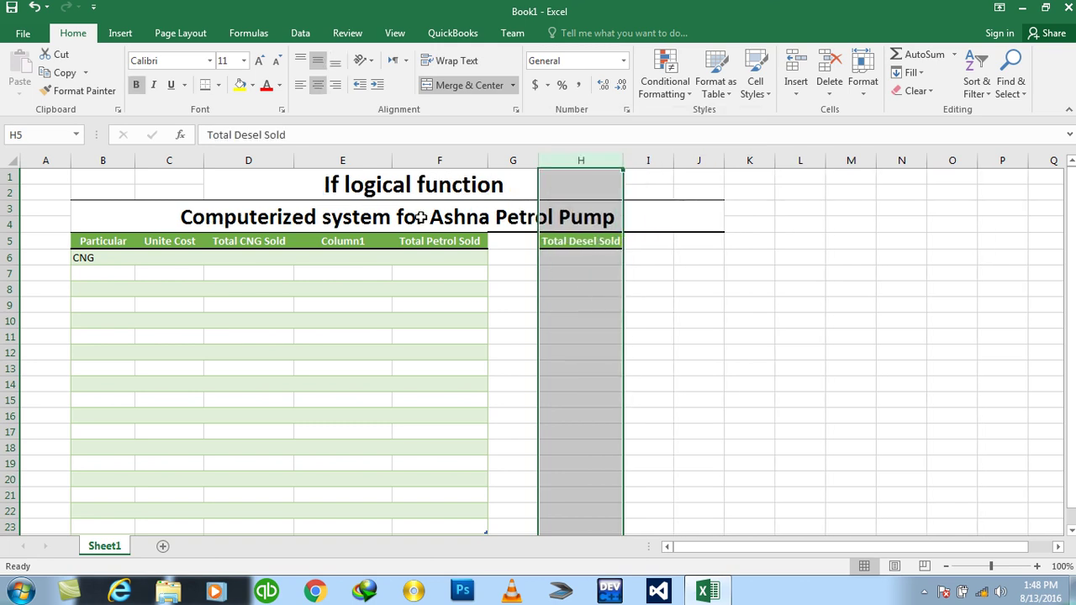
# - Copy Total CNG Sold, cancel the paste, and start editing the Total CNG Sold header
pyautogui.click(327, 241)
pyautogui.click(259, 242)
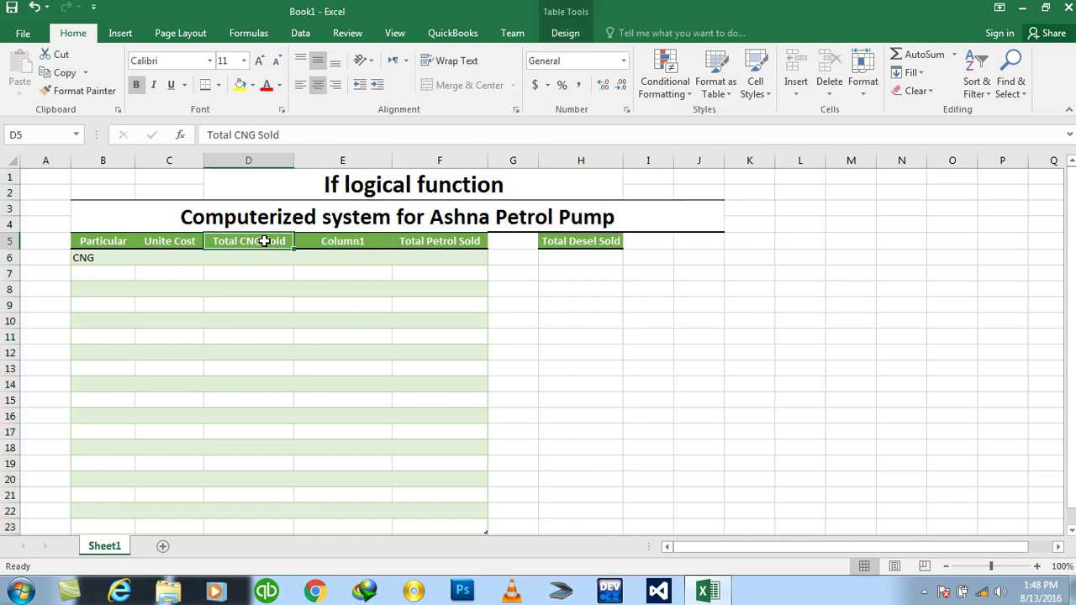
pyautogui.hotkey('ctrl', 'c')
pyautogui.click(330, 241)
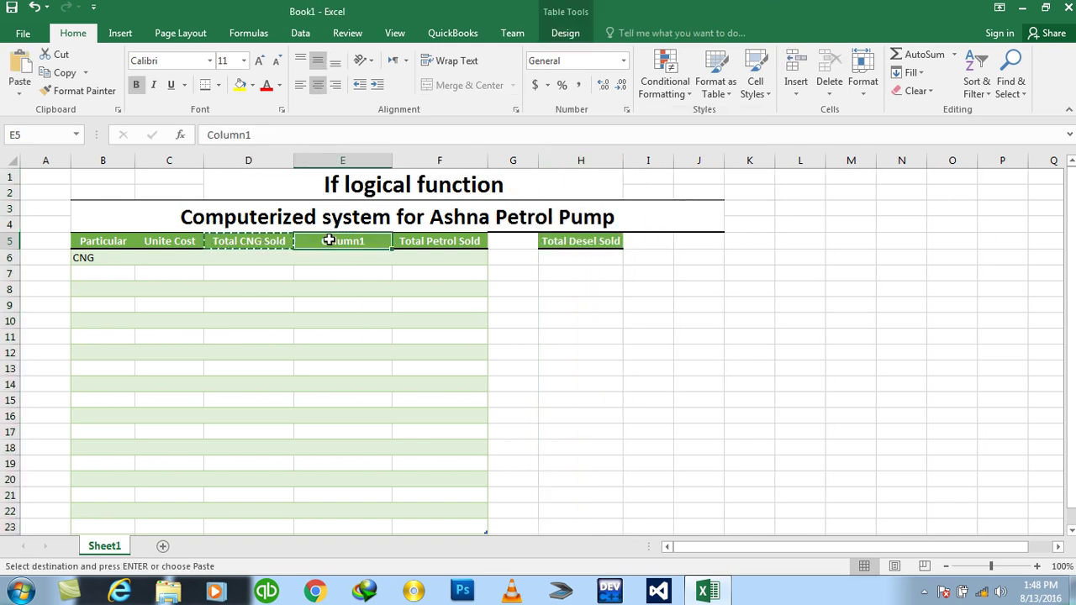
pyautogui.press('Escape')
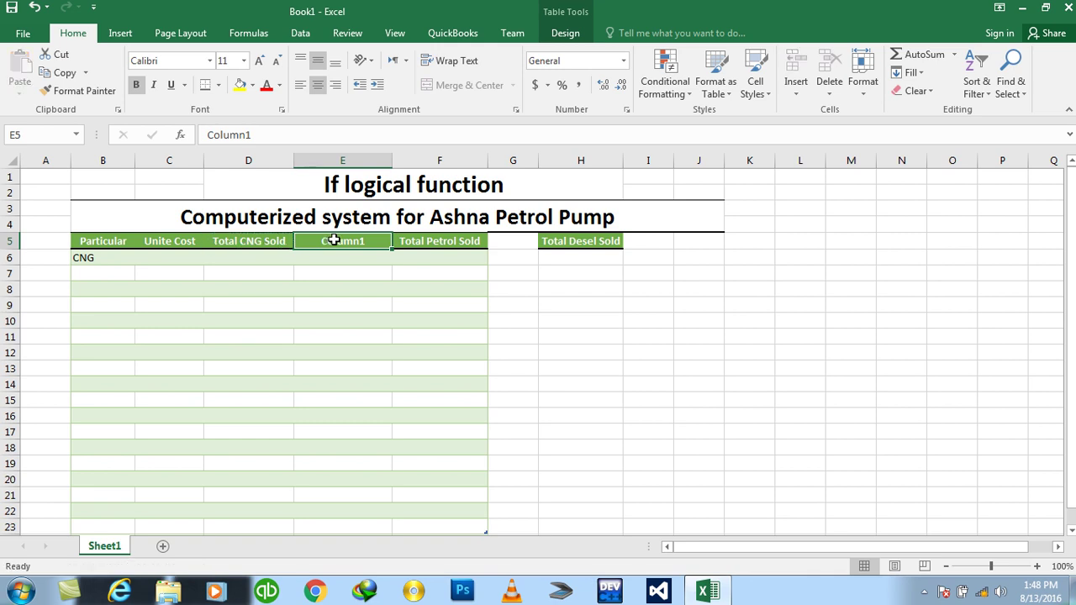
pyautogui.click(251, 242)
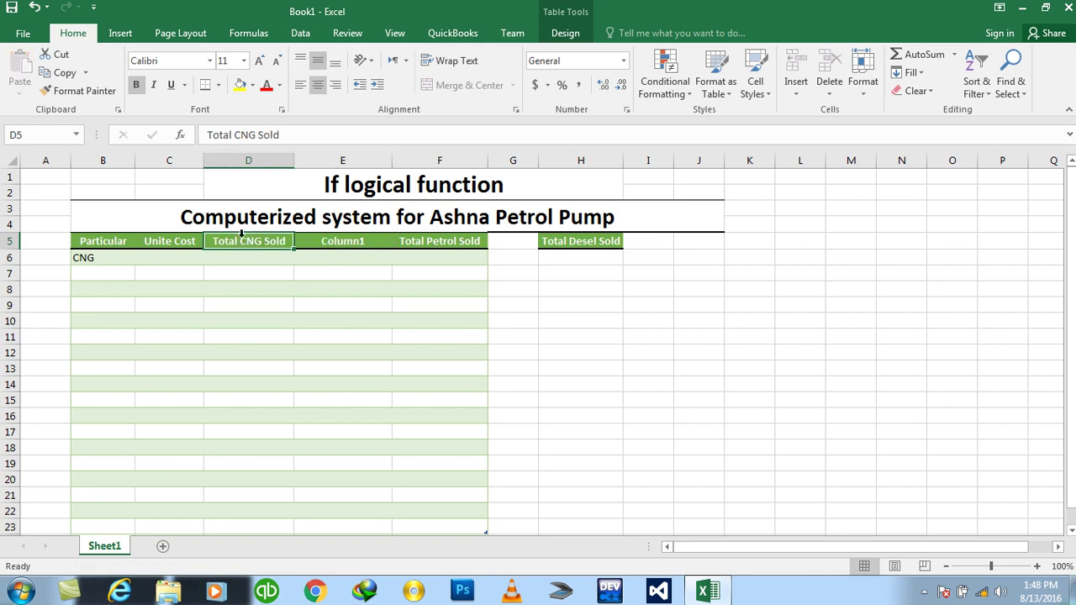
pyautogui.doubleClick(240, 241)
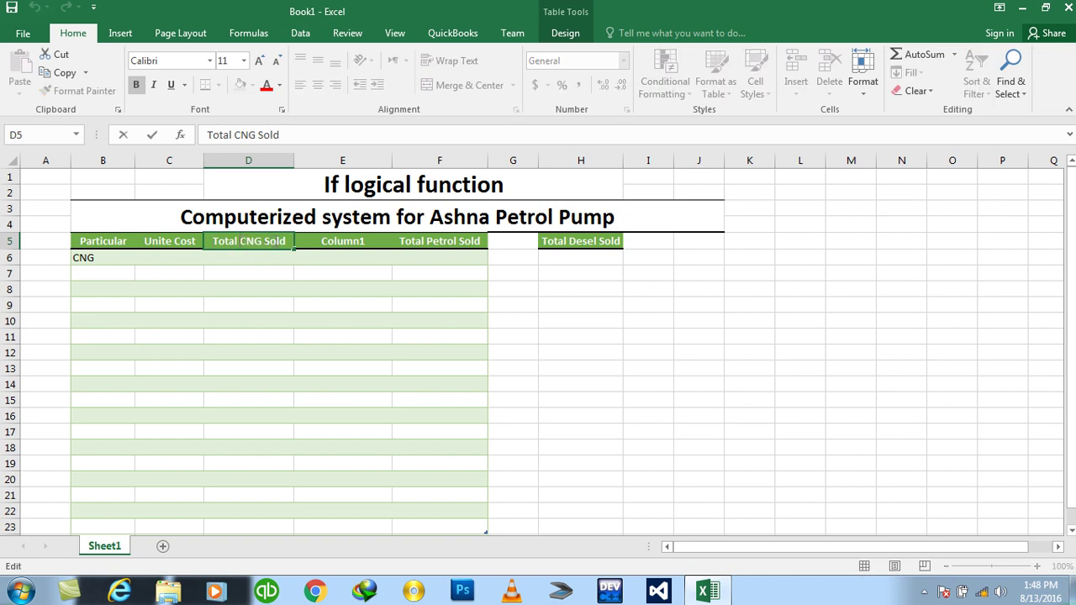
# - Rename the Column1 header in E5 to Total Units
pyautogui.click(318, 241)
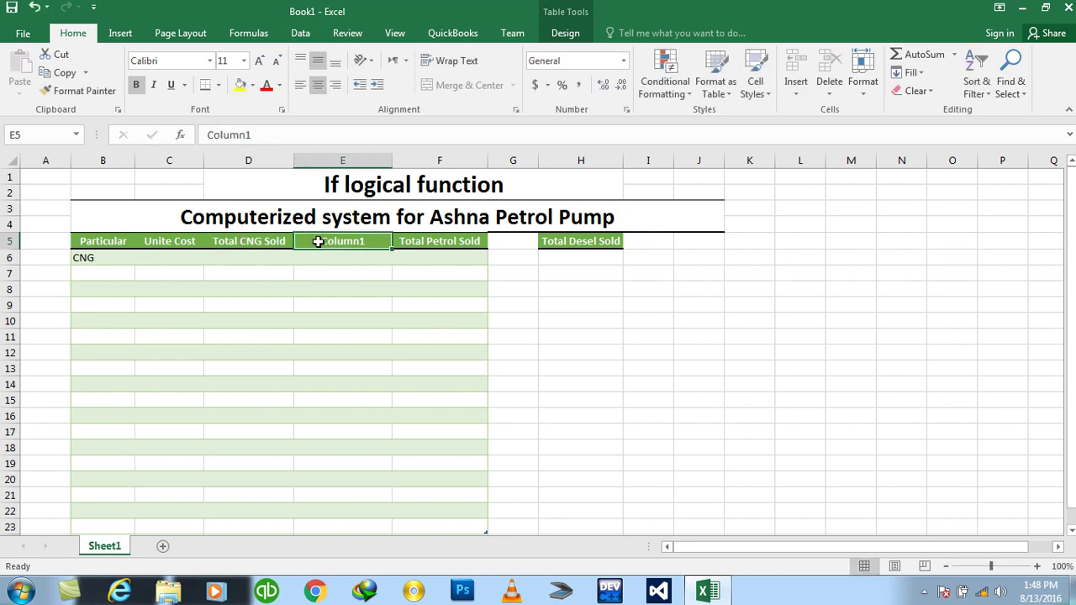
pyautogui.write('Total')
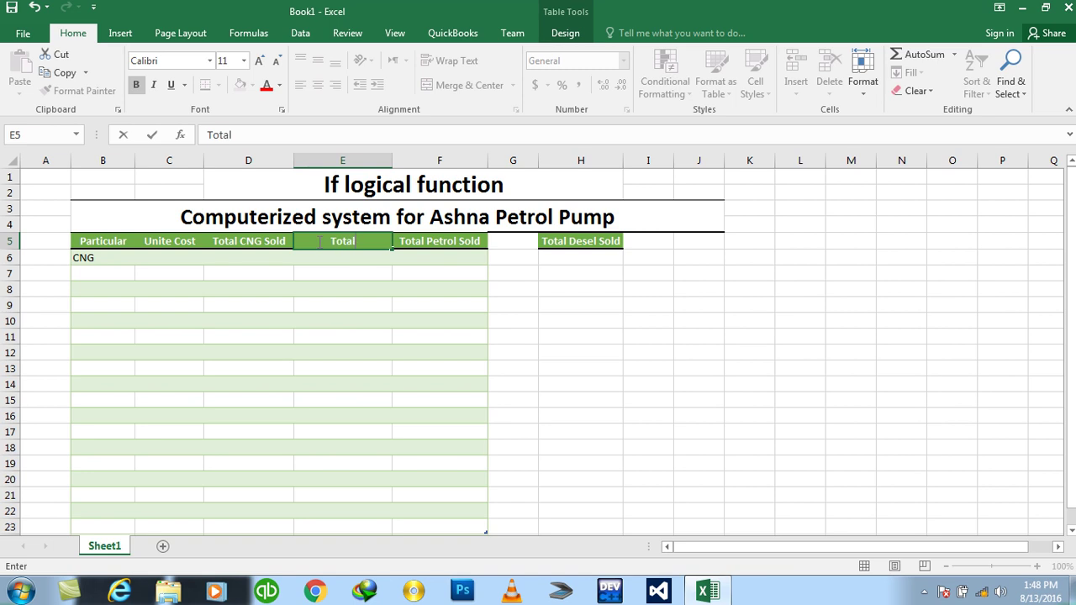
pyautogui.write(' Units')
pyautogui.press('Return')
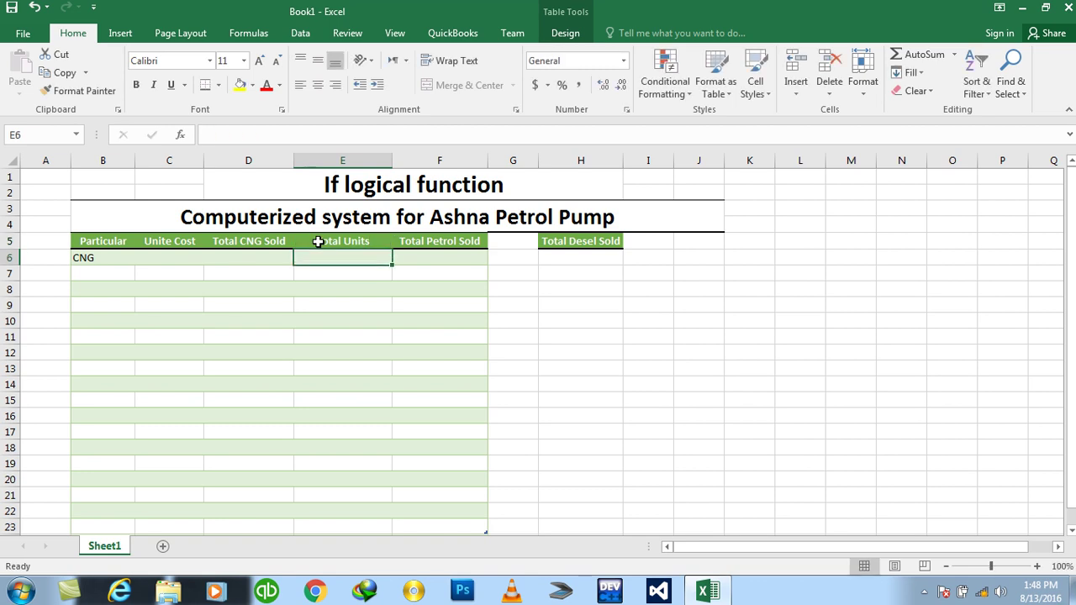
pyautogui.press('Left')
pyautogui.press('Up')
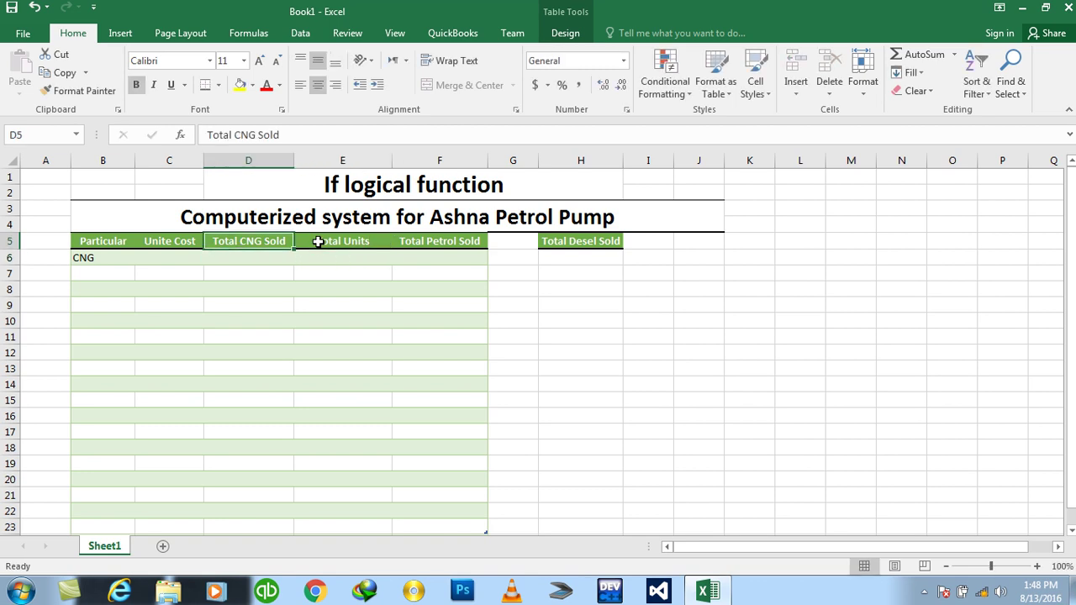
pyautogui.press('Right')
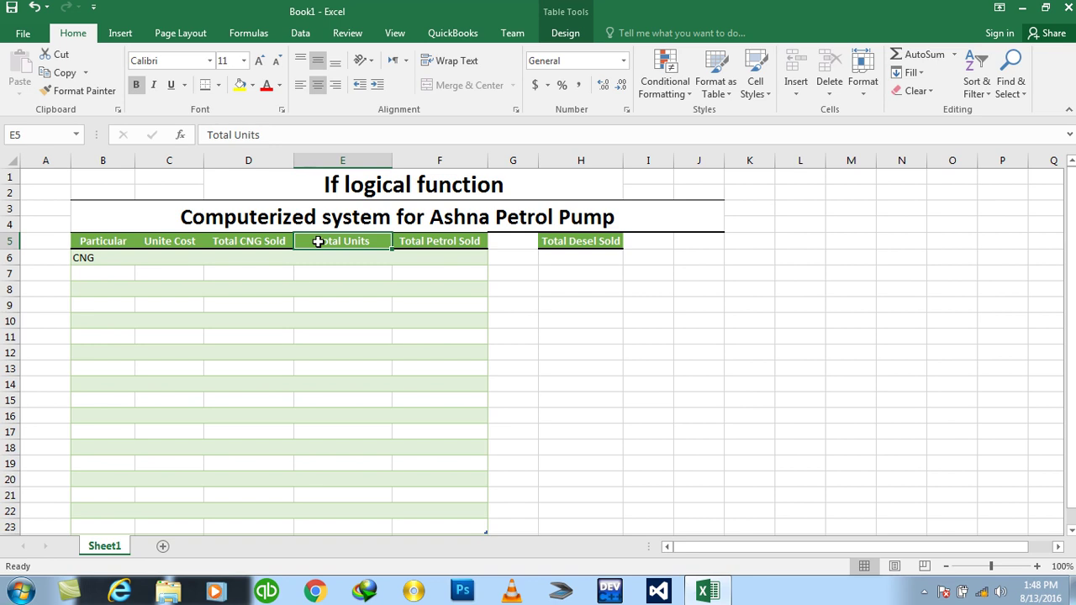
# - Copy the Total Units header into G5 and autofit column G
pyautogui.press('Right')
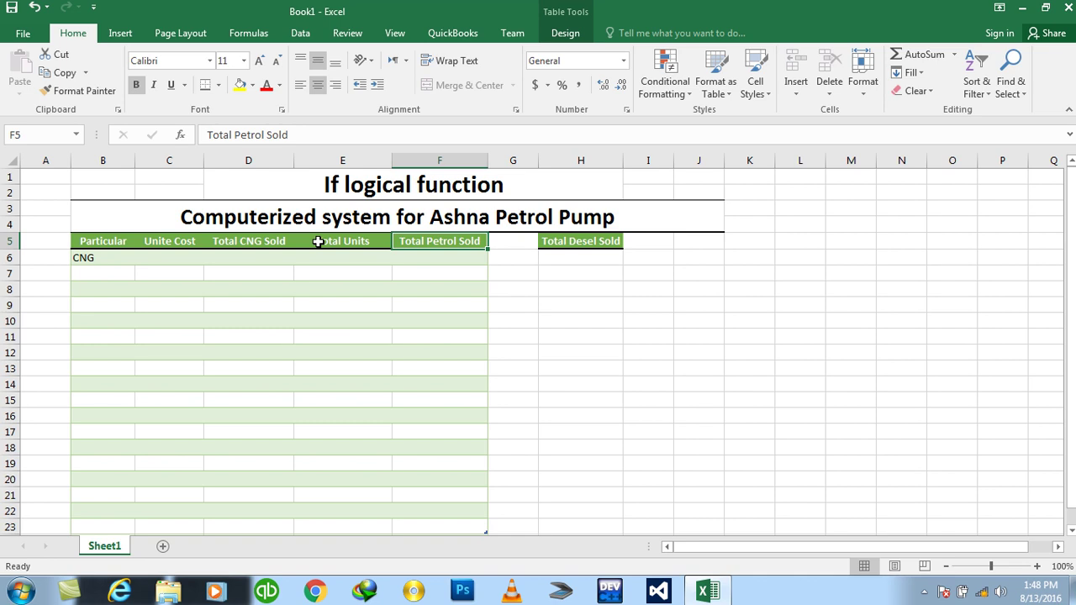
pyautogui.press('Right')
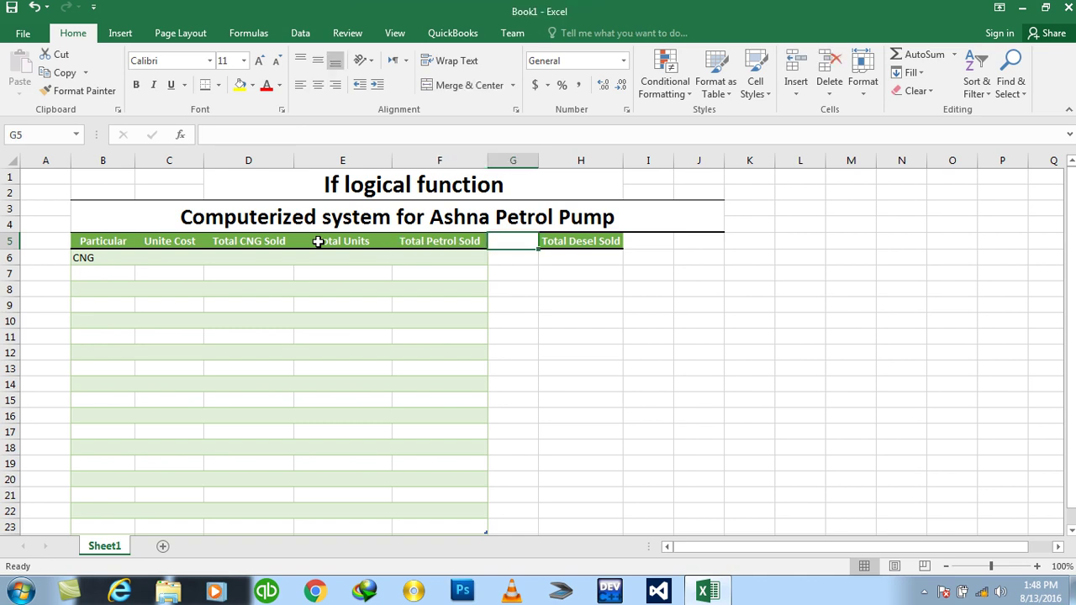
pyautogui.press('Left')
pyautogui.press('Left')
pyautogui.press('Left')
pyautogui.press('Right')
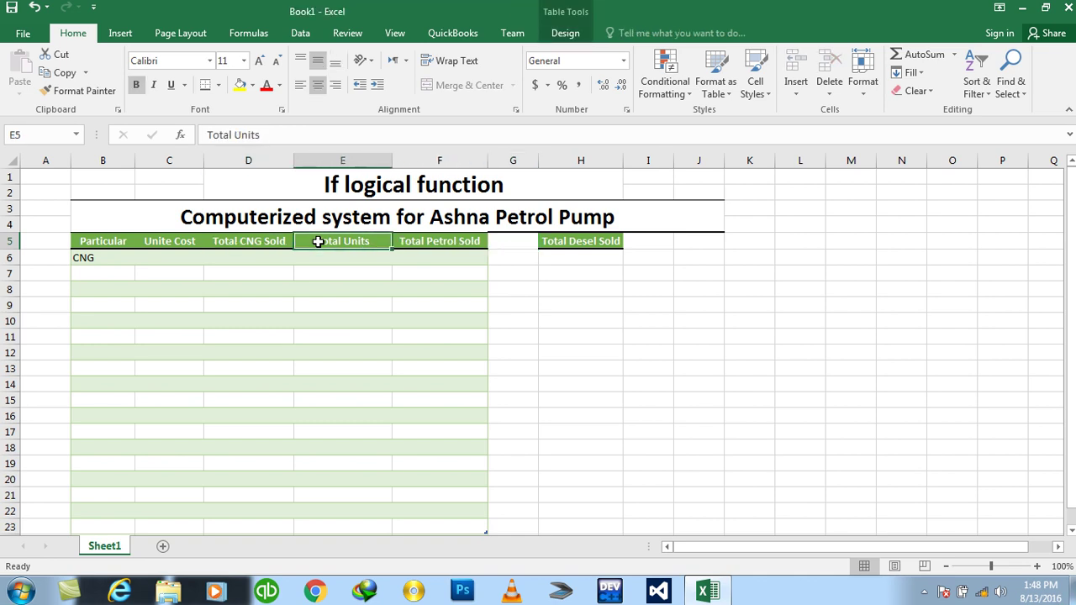
pyautogui.hotkey('ctrl', 'c')
pyautogui.press('Right')
pyautogui.press('Right')
pyautogui.hotkey('ctrl', 'v')
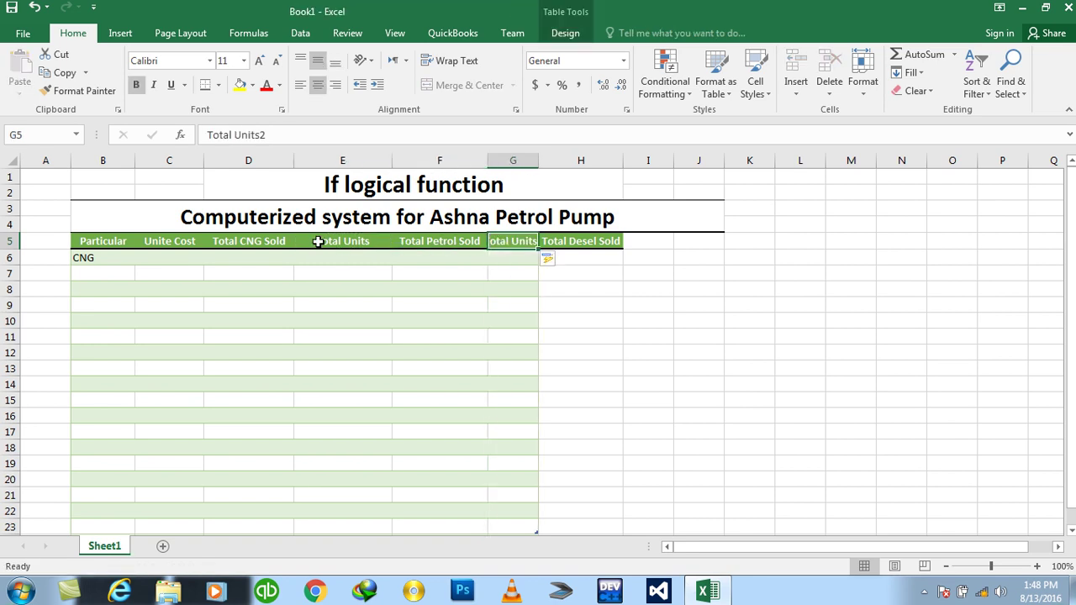
pyautogui.doubleClick(539, 159)
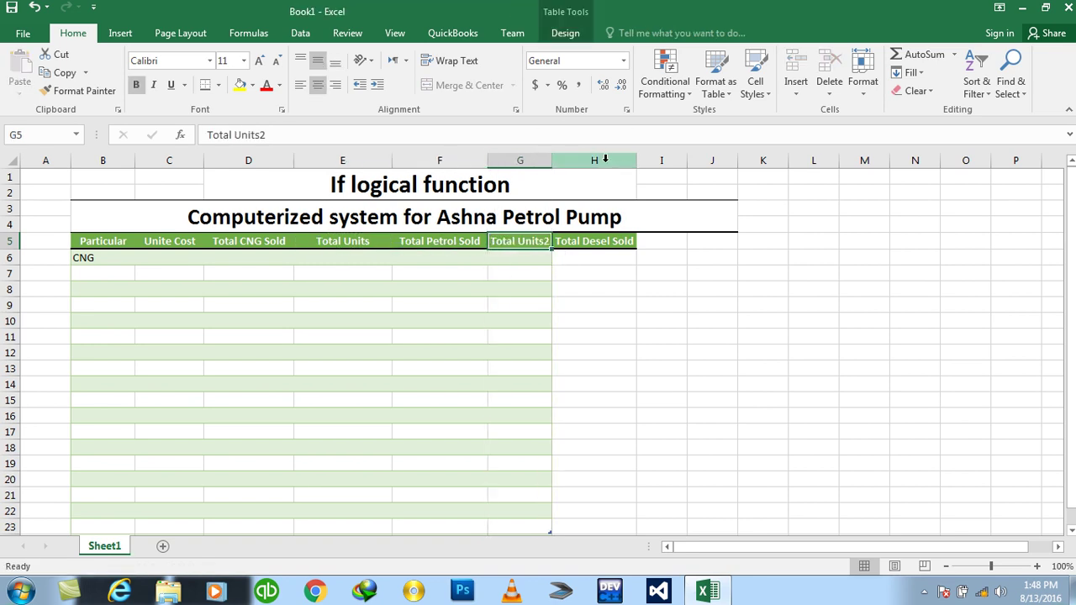
# - Copy the Total Units header into I5 and widen column I to fit it
pyautogui.click(580, 242)
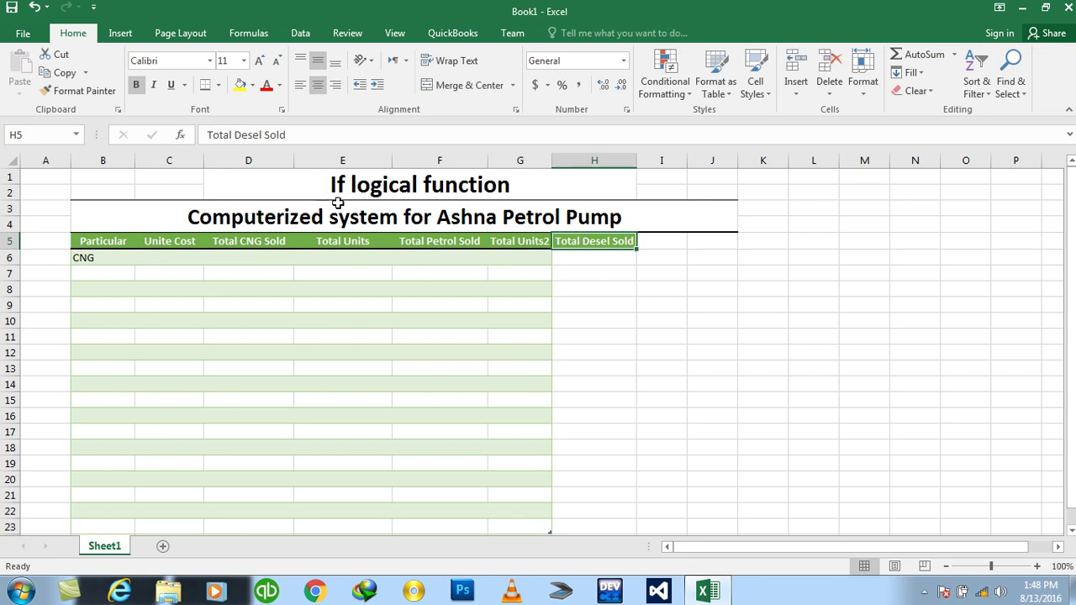
pyautogui.click(352, 243)
pyautogui.hotkey('ctrl', 'c')
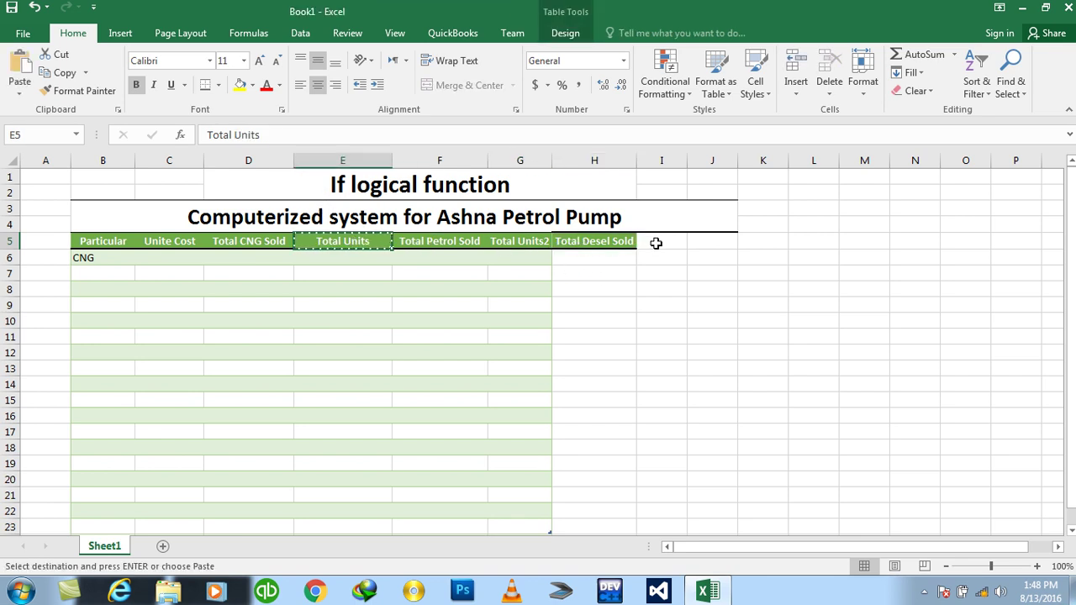
pyautogui.click(660, 243)
pyautogui.press('Return')
pyautogui.moveTo(687, 161); pyautogui.dragTo(695, 161)
pyautogui.click(516, 271)
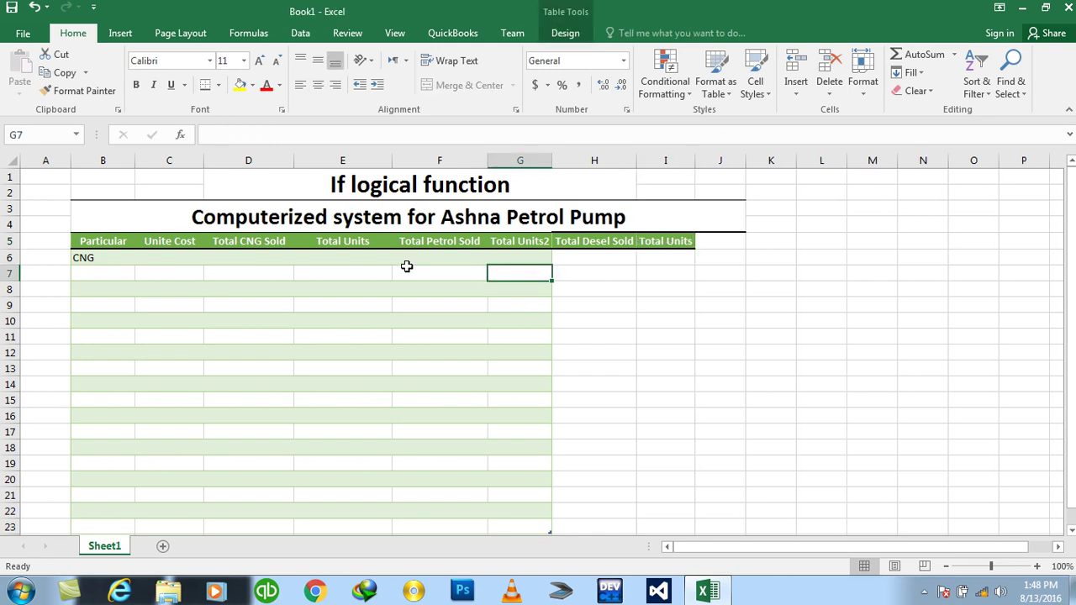
# - Copy the D6:F14 body formatting onto H6:I23 with Format Painter
pyautogui.moveTo(409, 261); pyautogui.dragTo(249, 379)
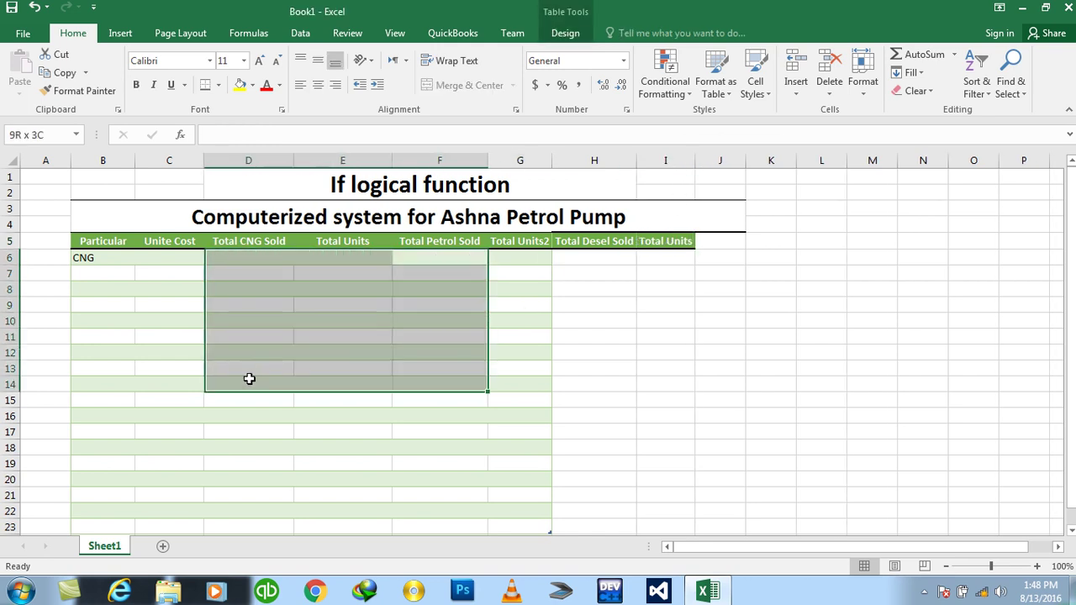
pyautogui.click(80, 90)
pyautogui.moveTo(571, 251); pyautogui.dragTo(666, 524)
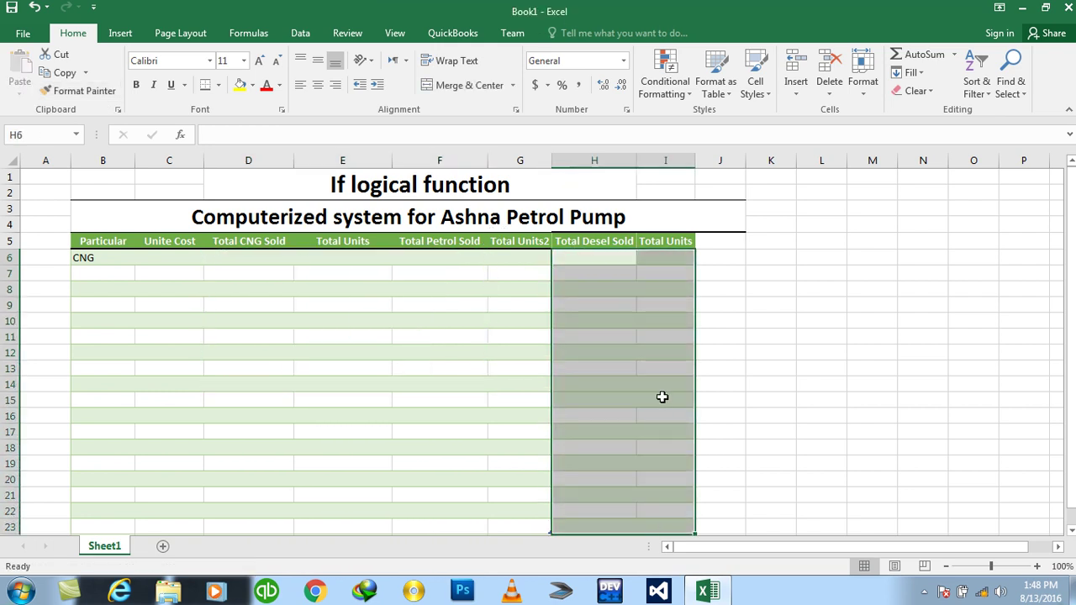
pyautogui.click(630, 353)
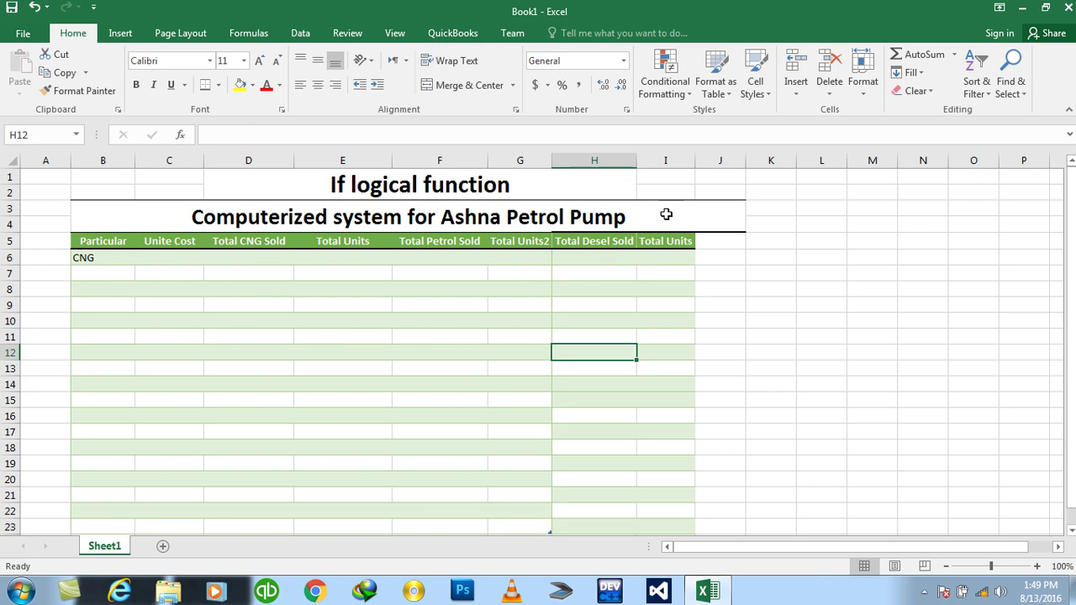
# - Widen column I slightly and enter the label Total in B23
pyautogui.moveTo(694, 159); pyautogui.dragTo(704, 160)
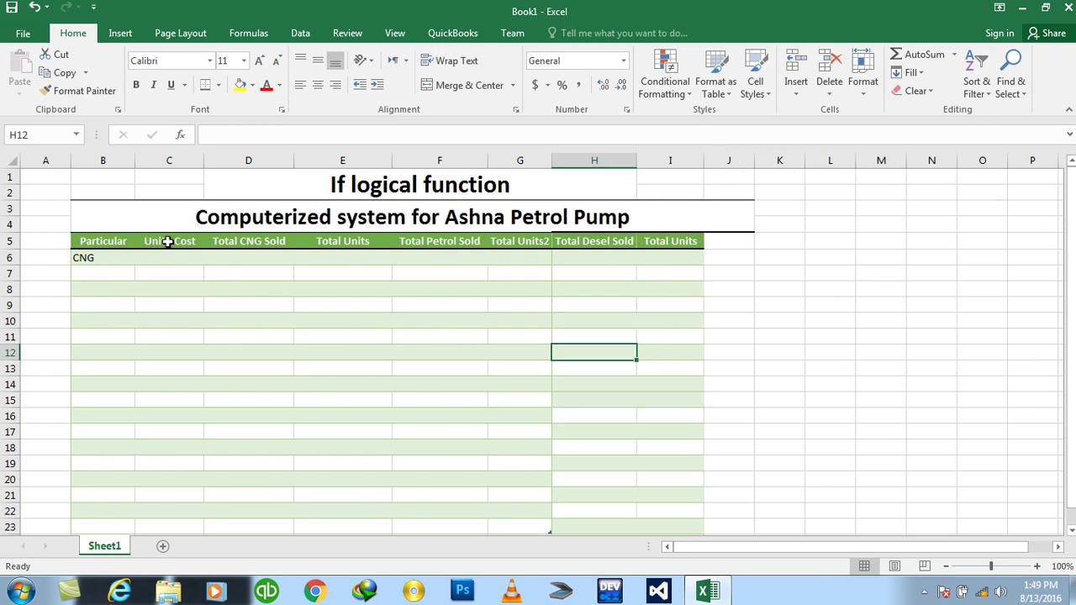
pyautogui.click(103, 254)
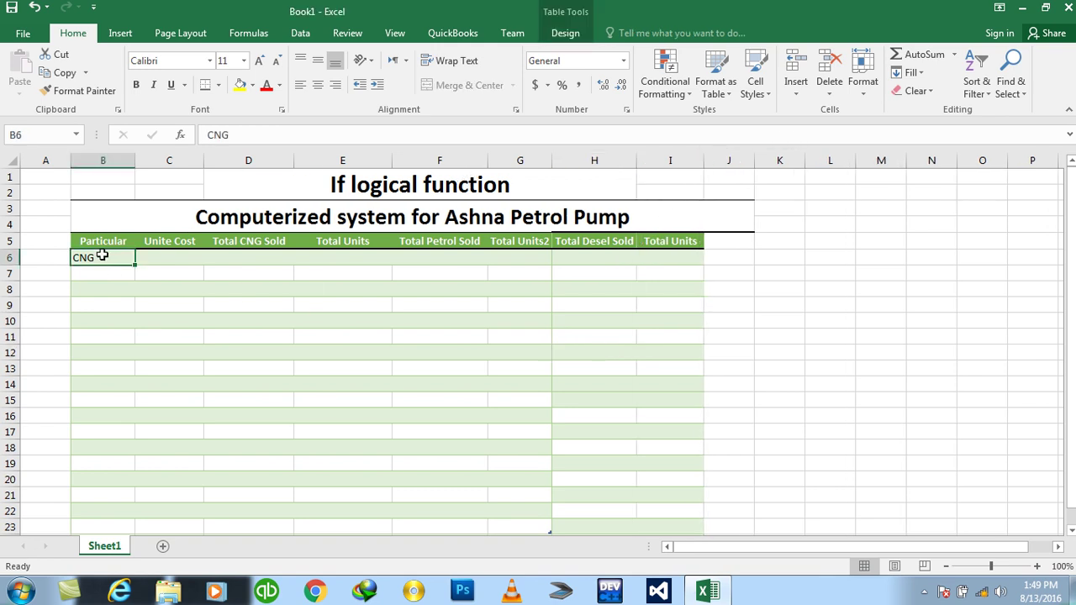
pyautogui.click(249, 259)
pyautogui.click(323, 259)
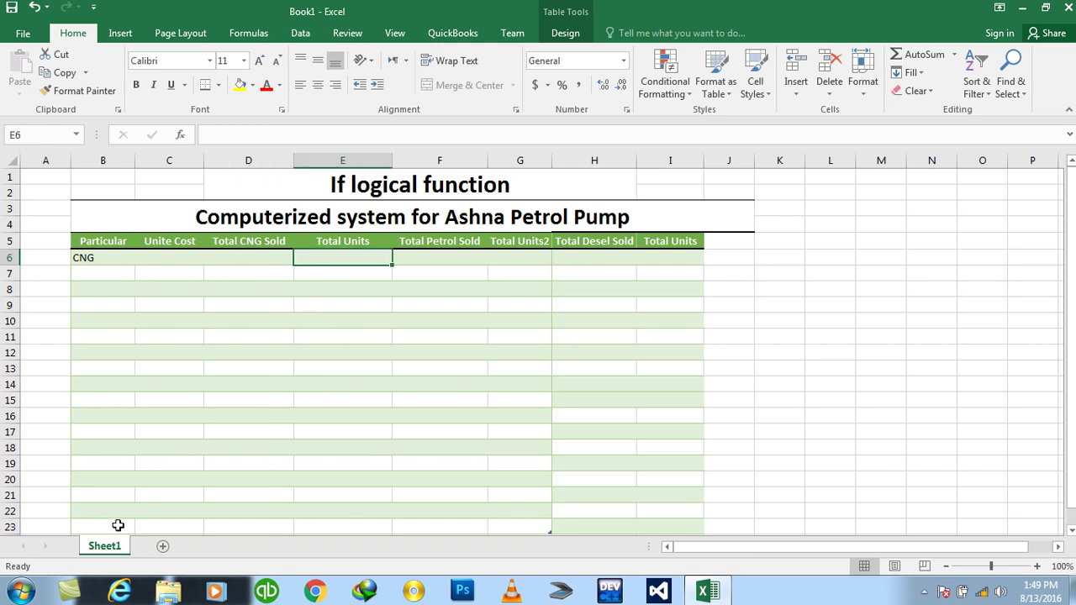
pyautogui.click(113, 526)
pyautogui.write('To')
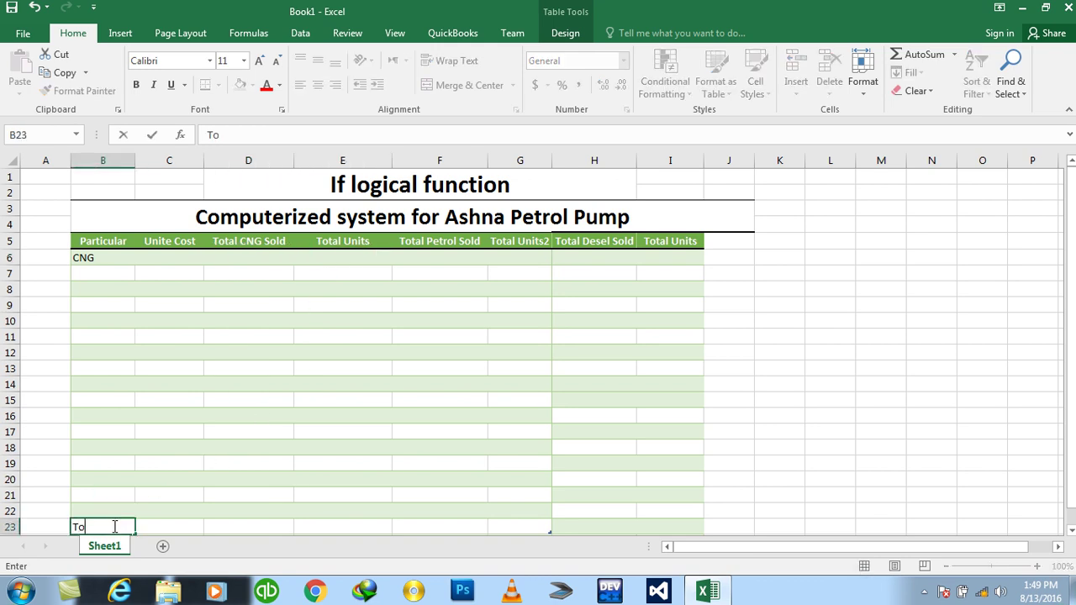
pyautogui.write('tal')
pyautogui.press('Return')
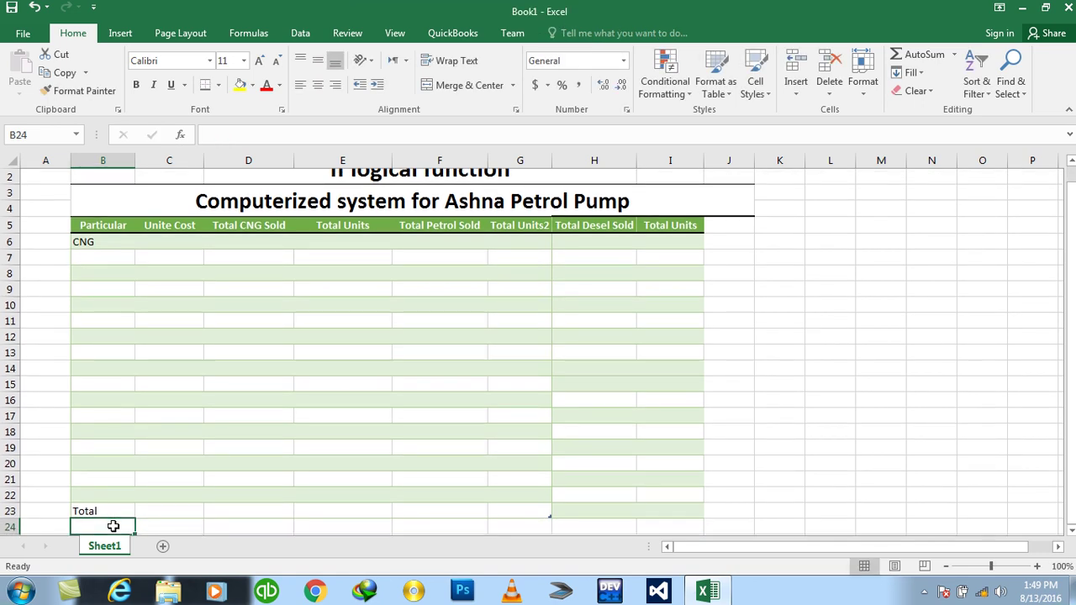
# - Bold the Total label in B23 and add an AutoSum total in D23
pyautogui.press('Up')
pyautogui.hotkey('ctrl', 'b')
pyautogui.press('Right')
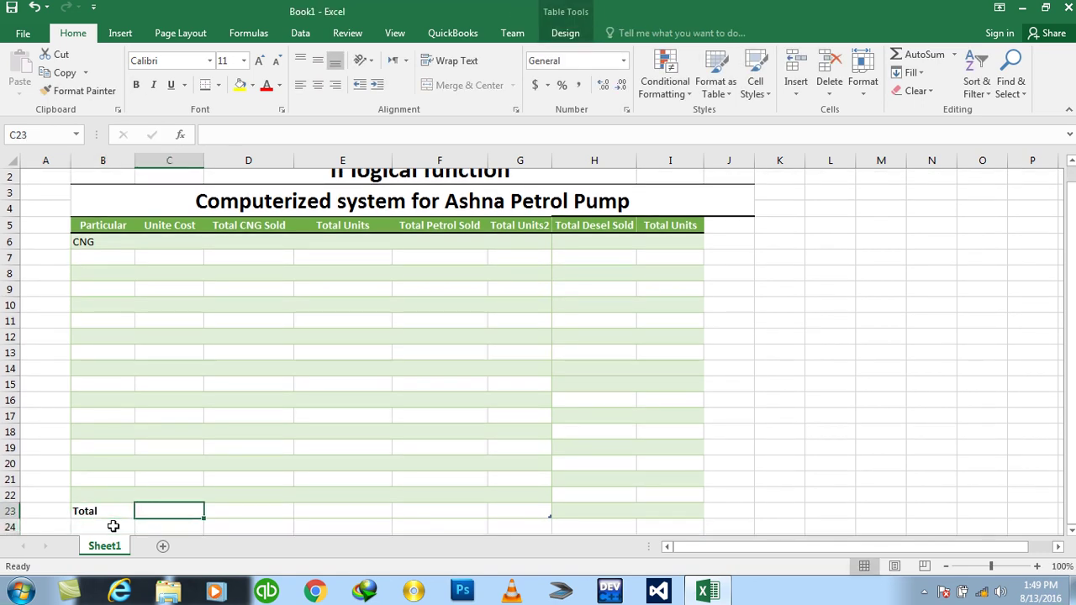
pyautogui.press('Right')
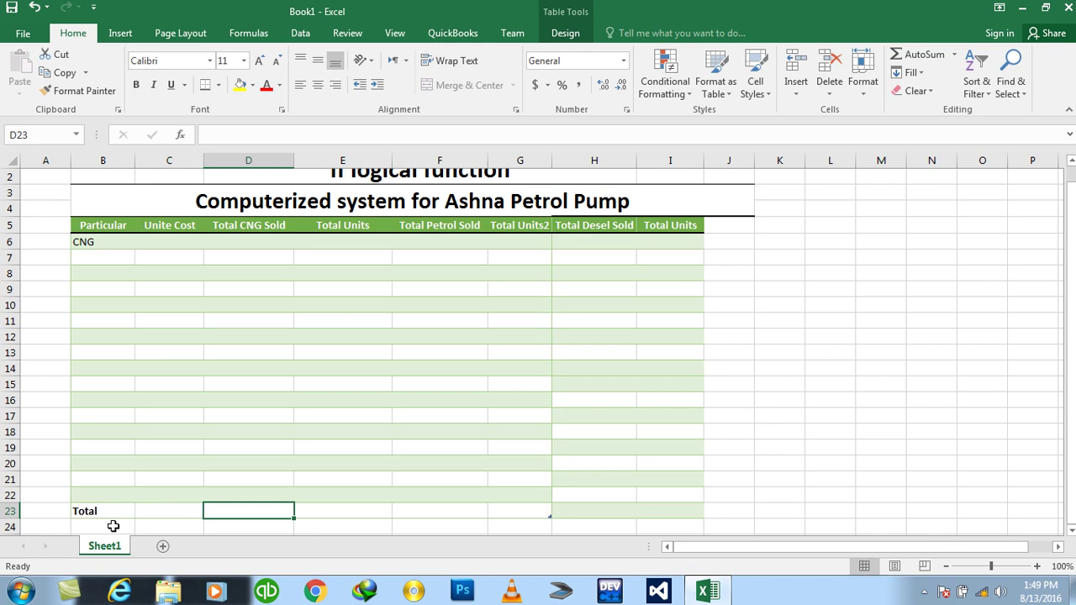
pyautogui.hotkey('alt', '=')
pyautogui.hotkey('ctrl', 'Return')
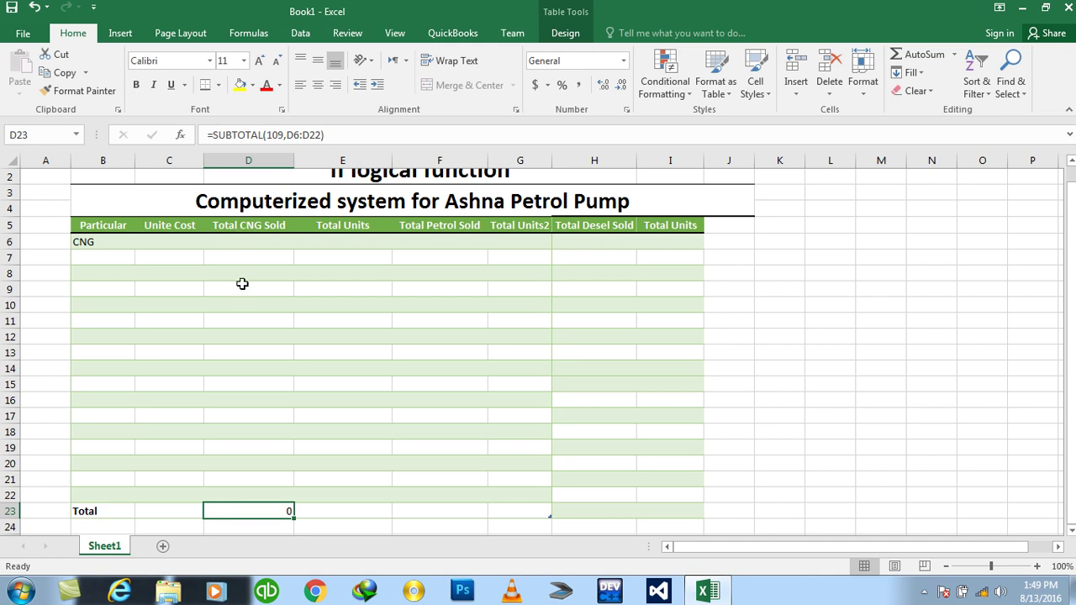
pyautogui.press('F2')
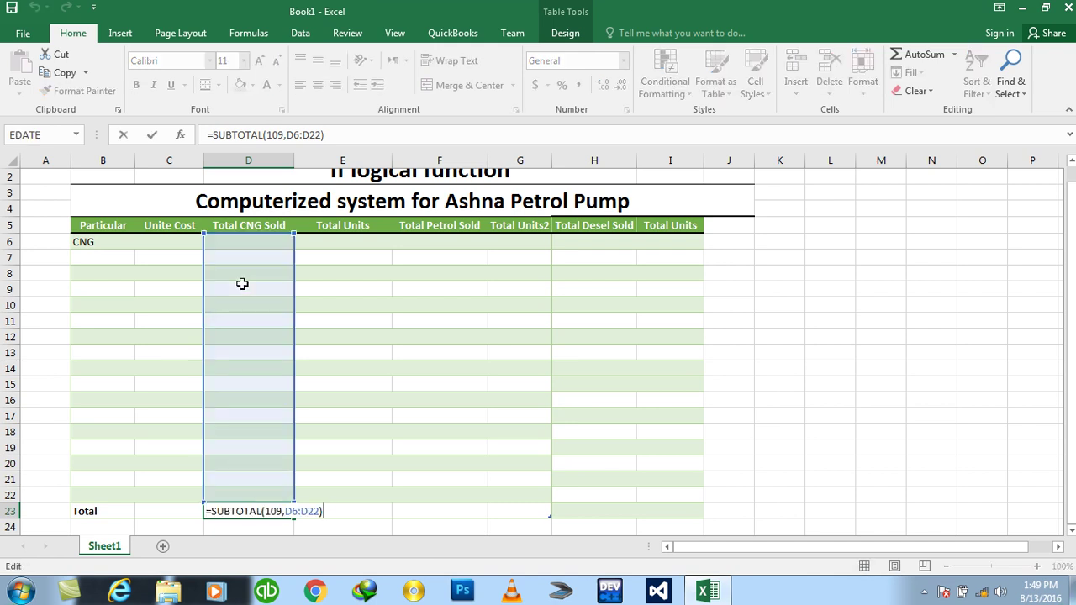
pyautogui.press('Return')
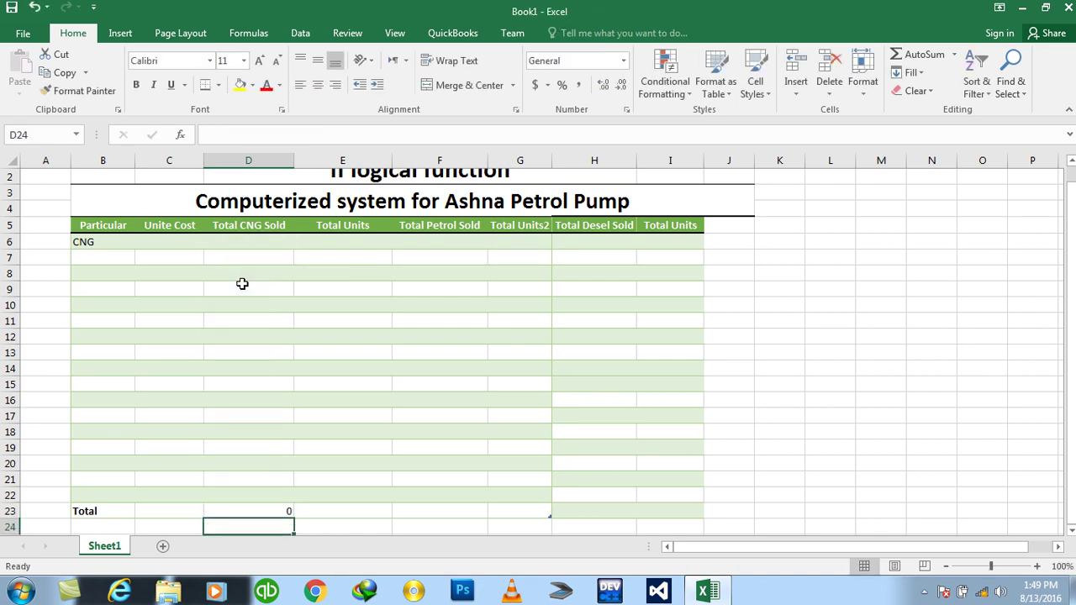
# - Add column totals in E23 and F23, summing rows 6 to 22
pyautogui.press('Right')
pyautogui.press('Up')
pyautogui.hotkey('ctrl', 'r')
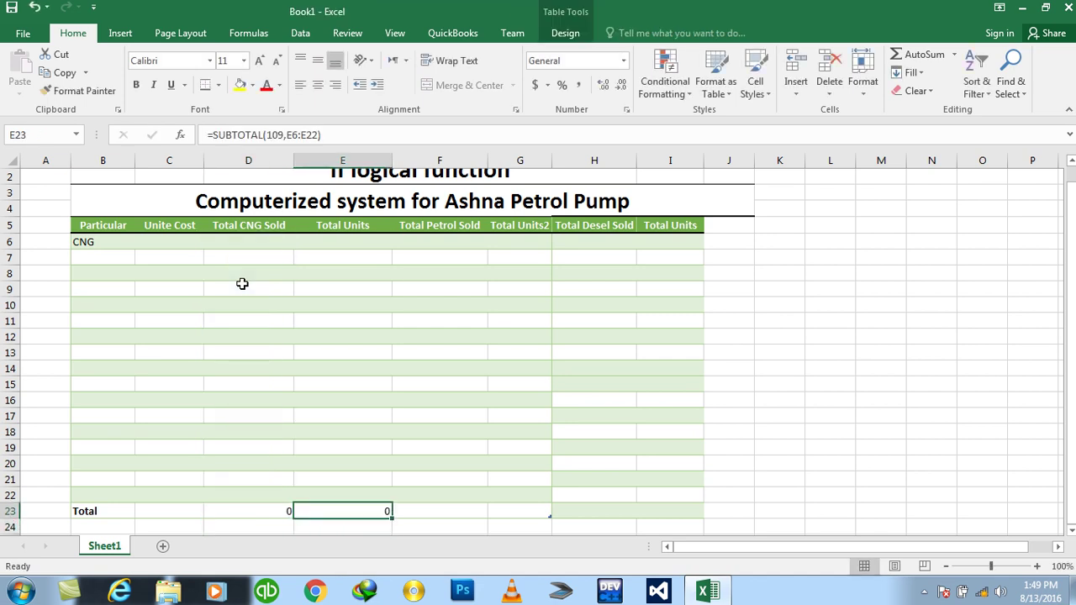
pyautogui.press('Right')
pyautogui.hotkey('alt', '=')
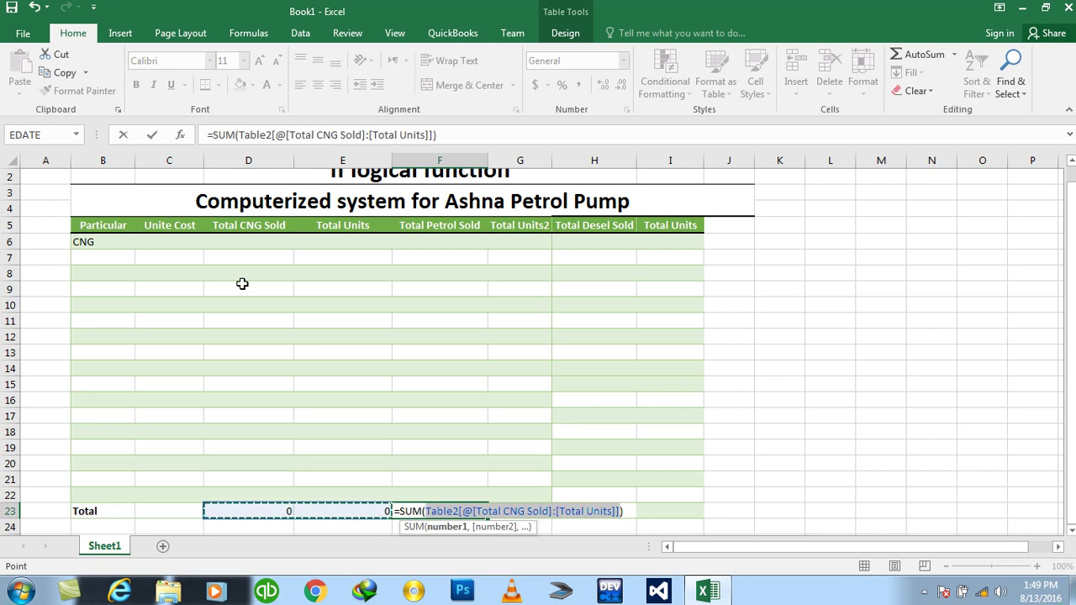
pyautogui.moveTo(426, 240); pyautogui.dragTo(425, 494)
pyautogui.press('Return')
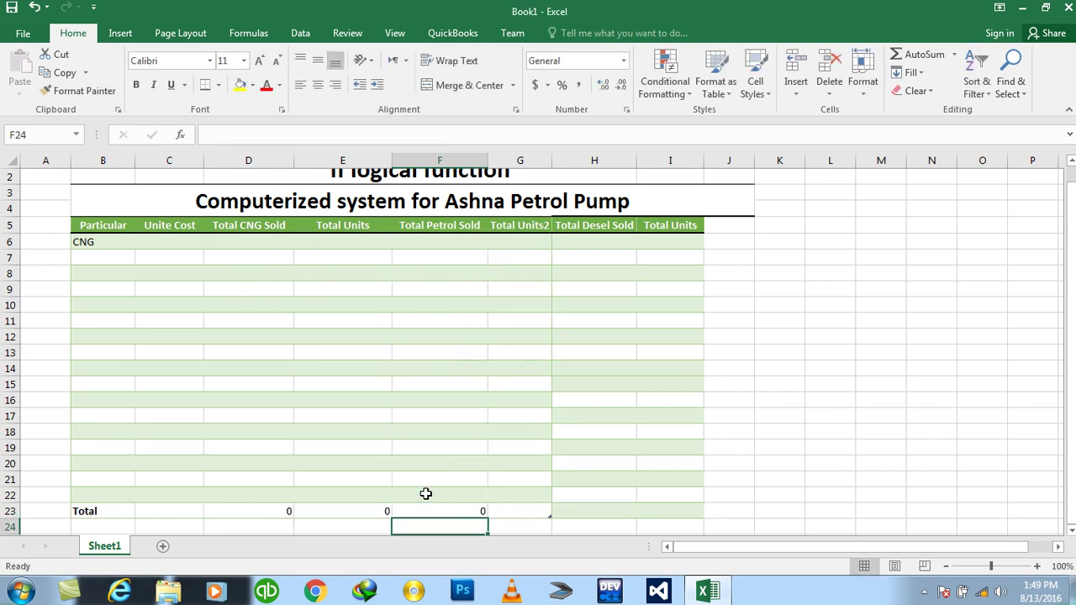
# - Add sums of G6:G22 in G23 and H6:H22 in H23
pyautogui.press('Right')
pyautogui.press('Up')
pyautogui.hotkey('alt', '=')
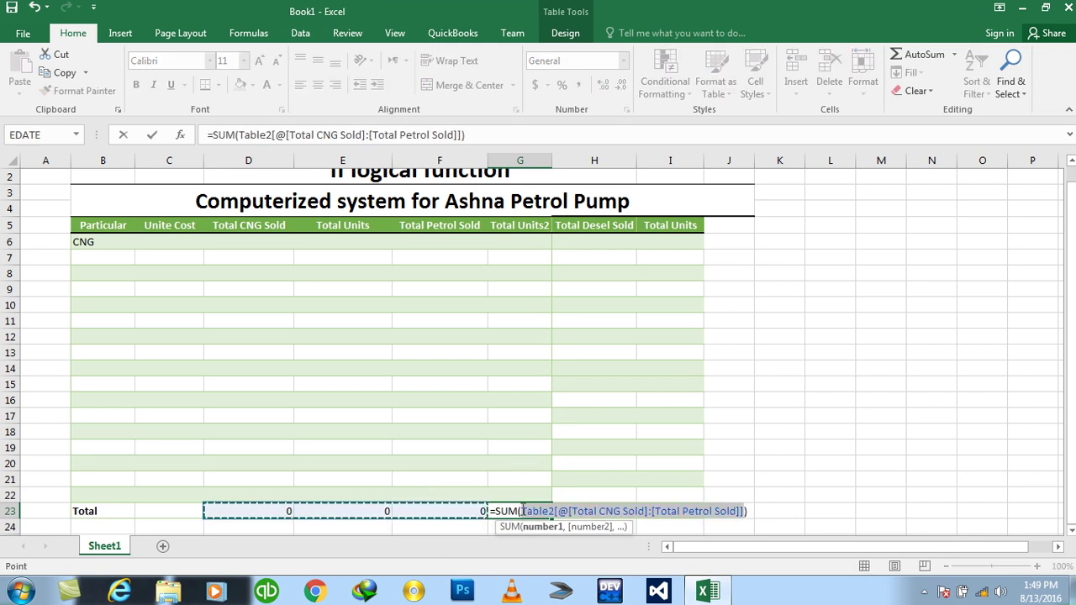
pyautogui.moveTo(513, 492); pyautogui.dragTo(511, 244)
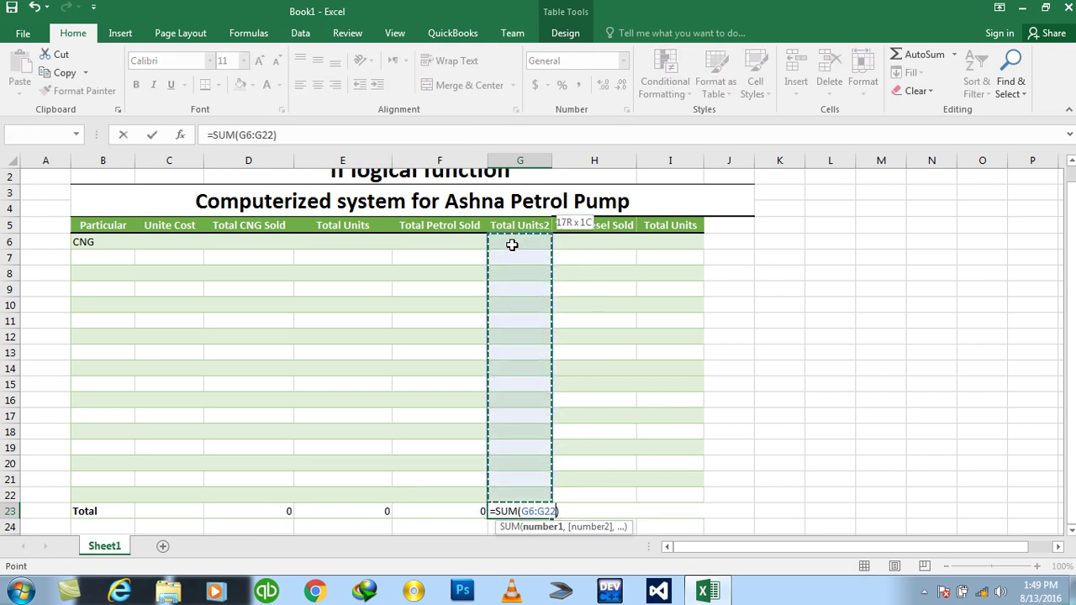
pyautogui.press('Return')
pyautogui.click(580, 512)
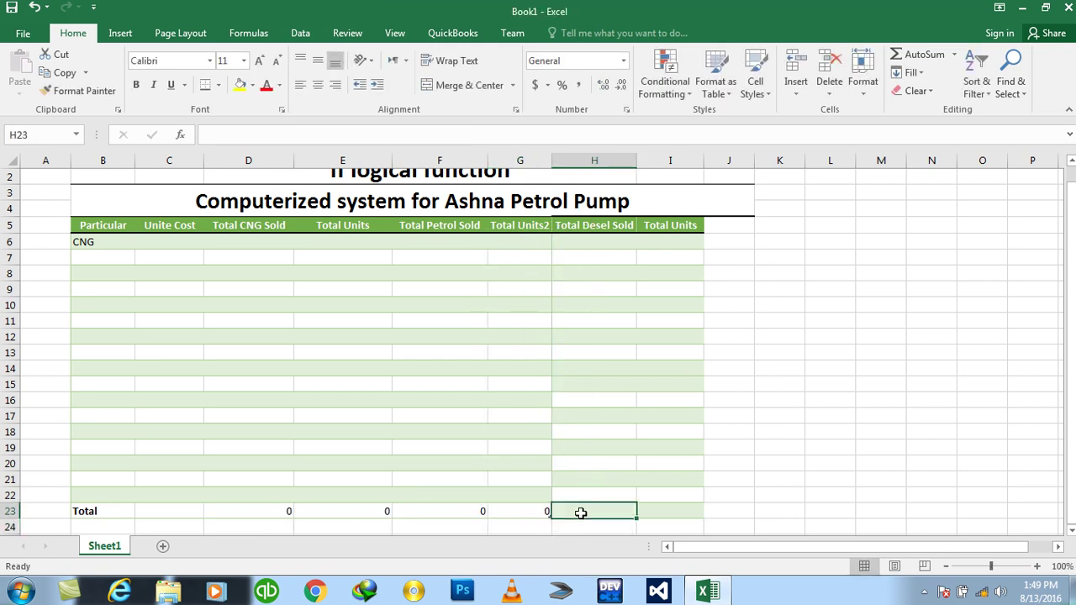
pyautogui.hotkey('alt', '=')
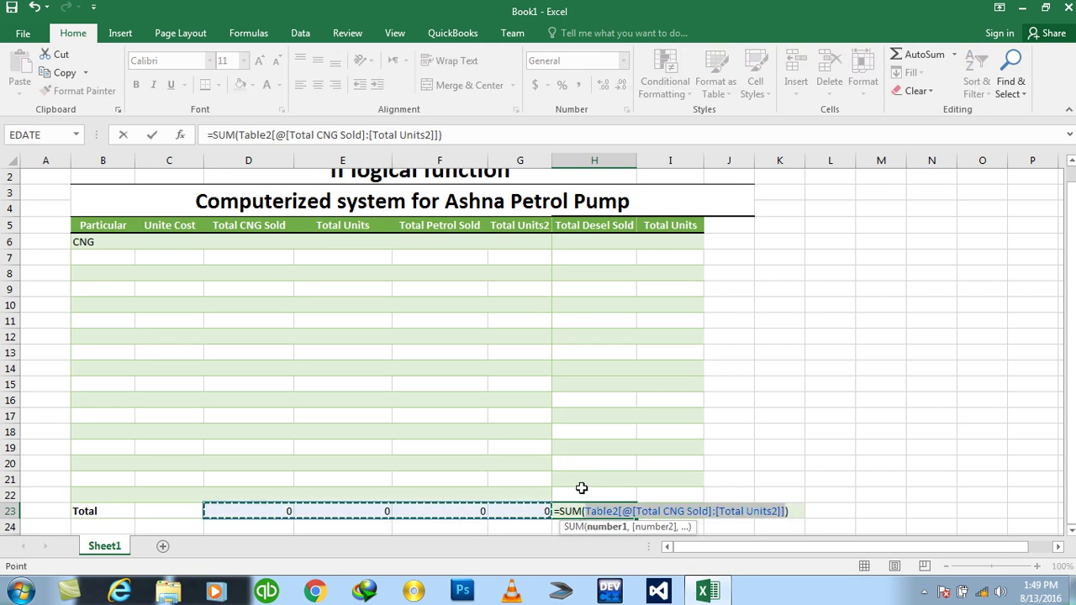
pyautogui.click(580, 494)
pyautogui.moveTo(579, 470); pyautogui.dragTo(574, 235)
pyautogui.press('Return')
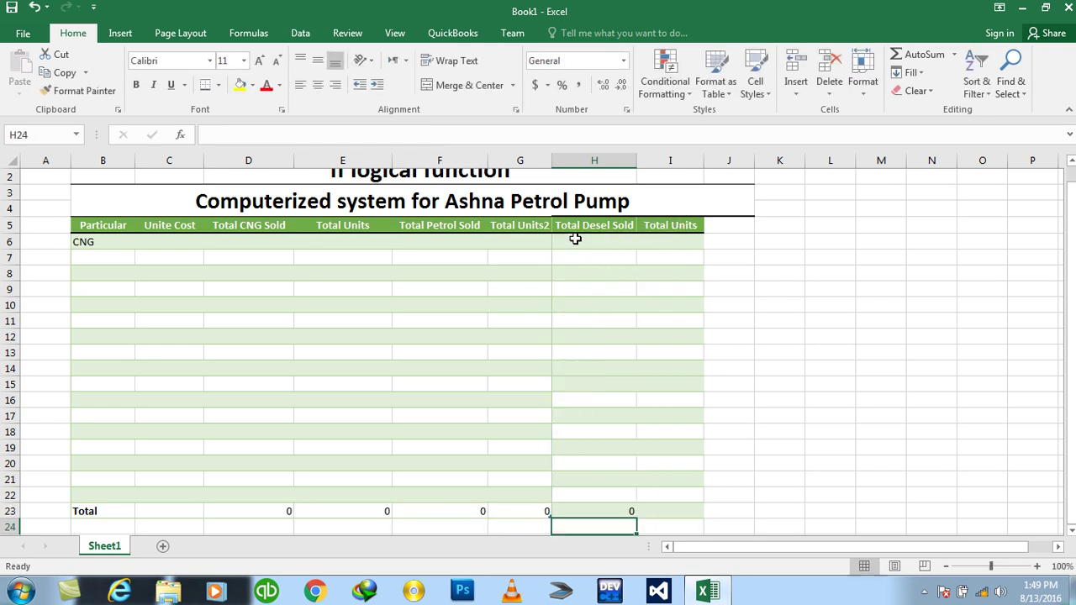
# - Add the column I sum in I23, then select the totals D23:I23
pyautogui.click(663, 515)
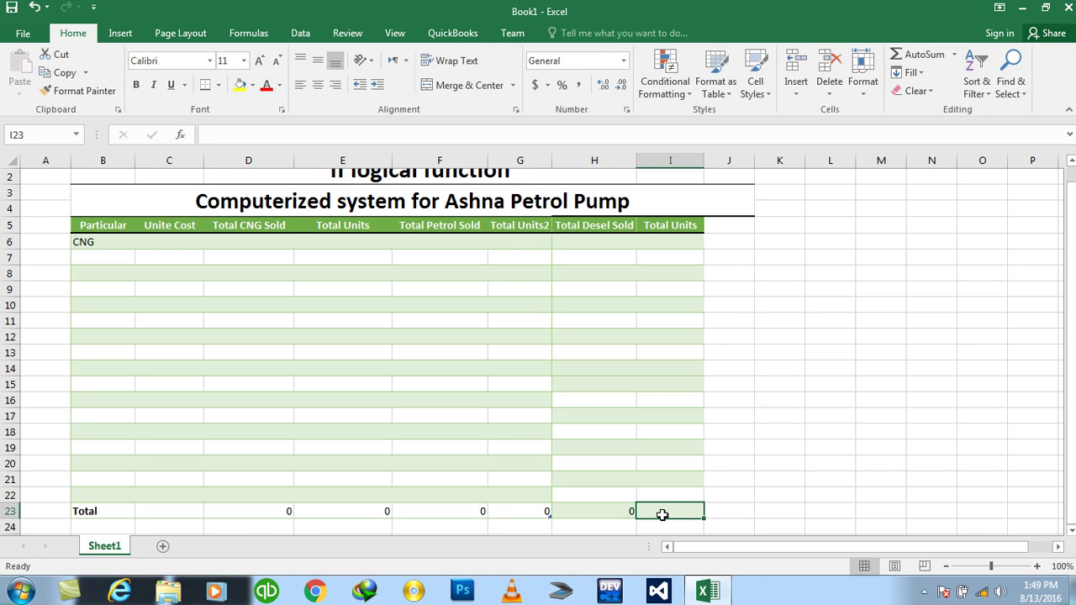
pyautogui.hotkey('alt', '=')
pyautogui.moveTo(649, 239); pyautogui.dragTo(672, 489)
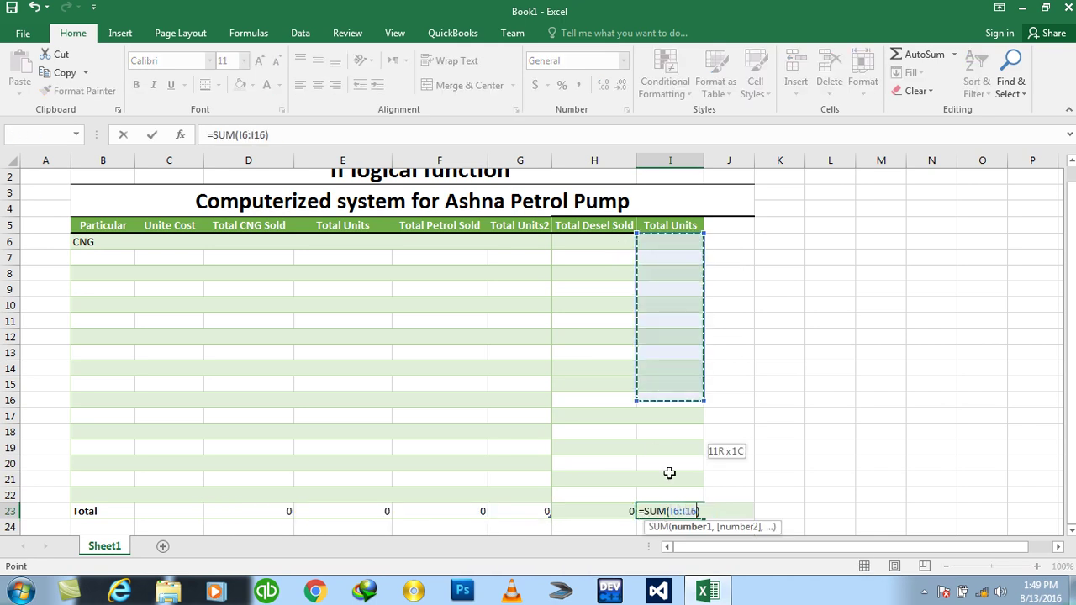
pyautogui.hotkey('ctrl', 'Return')
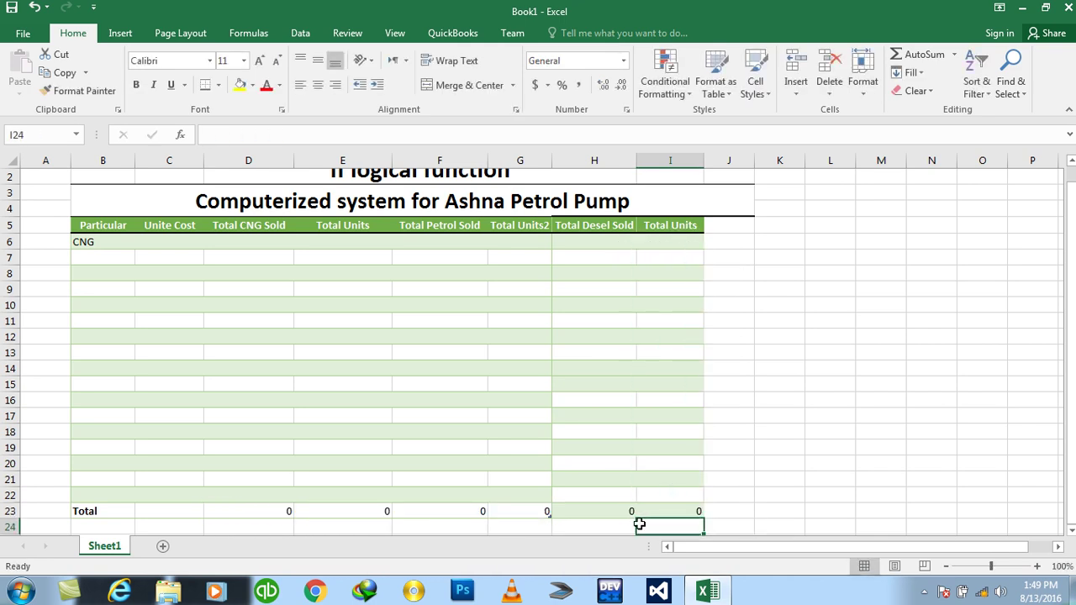
pyautogui.moveTo(622, 513); pyautogui.dragTo(279, 513)
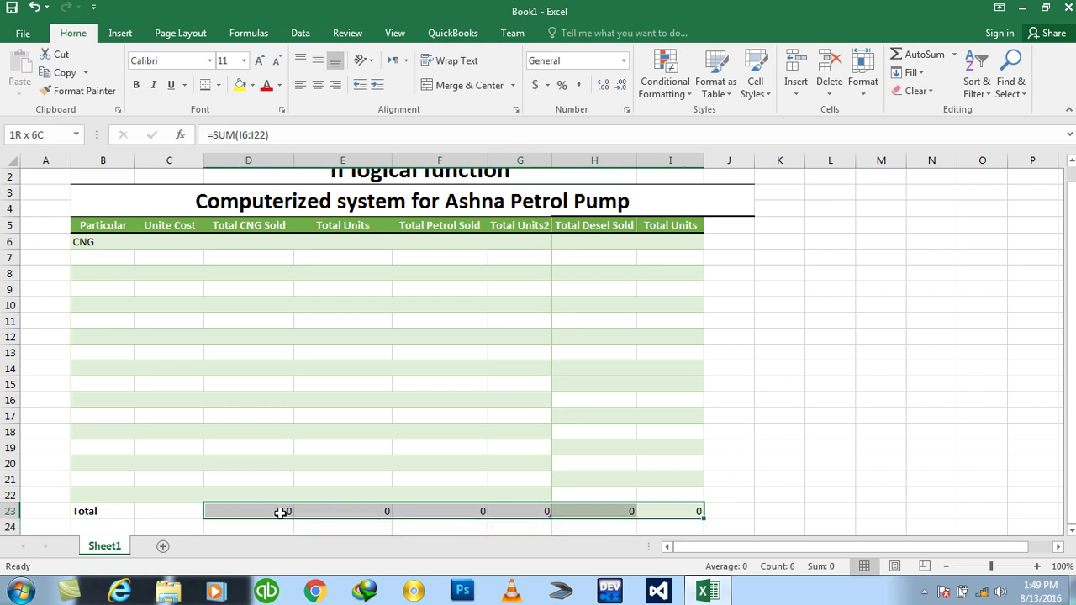
# - Center the row 23 totals both horizontally and vertically
pyautogui.click(301, 85)
pyautogui.click(318, 86)
pyautogui.click(318, 61)
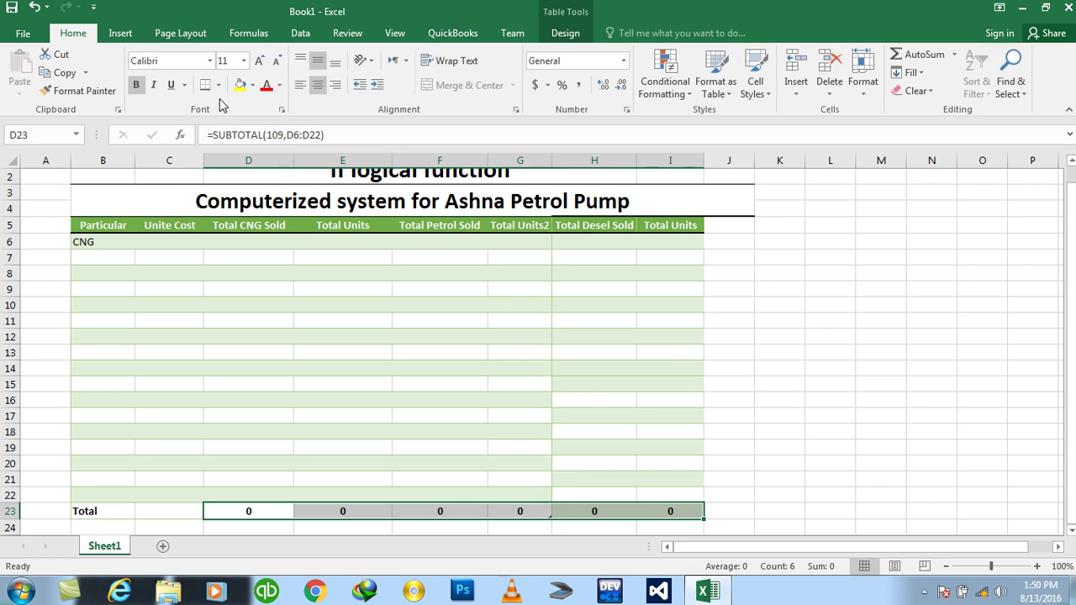
pyautogui.moveTo(96, 510); pyautogui.dragTo(210, 518)
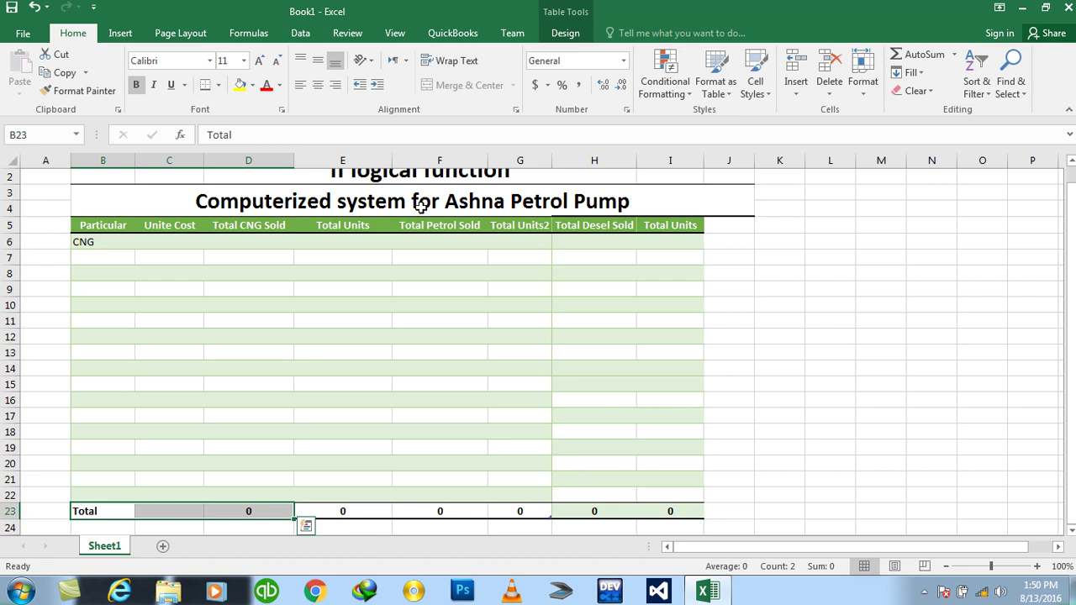
pyautogui.click(846, 331)
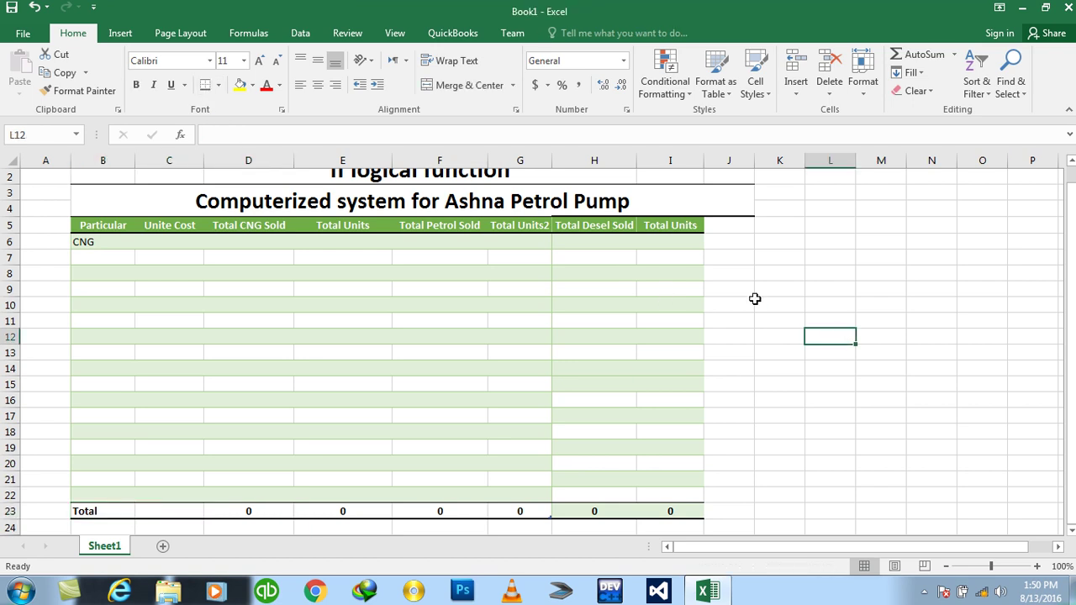
# - Enter a nested IF in C6 returning 70 for CNG, 120 for Desel, 100 for Petrol, else 0
pyautogui.click(167, 241)
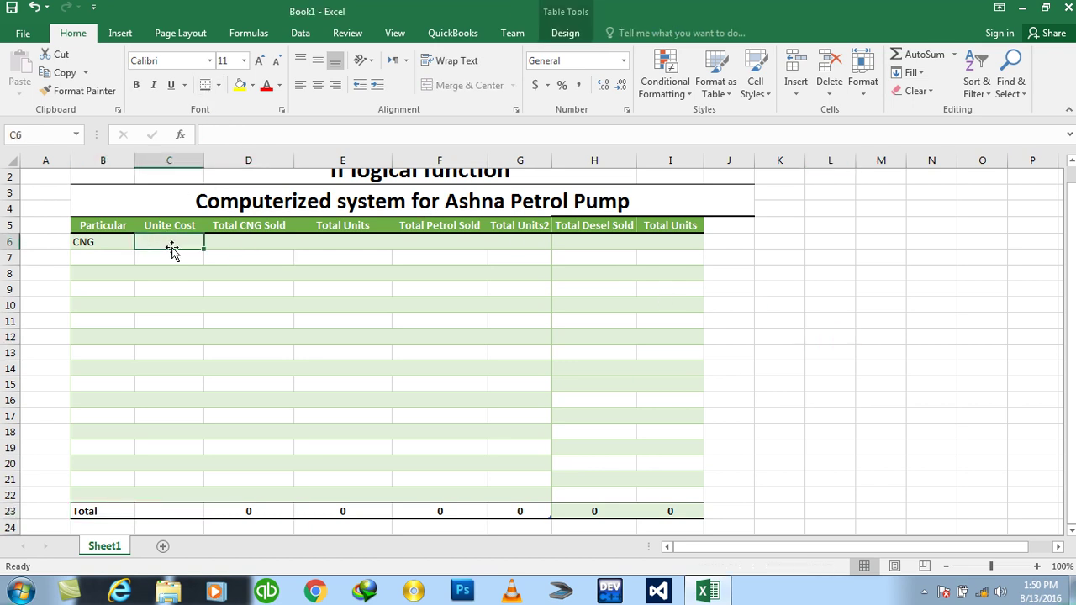
pyautogui.write('=if(')
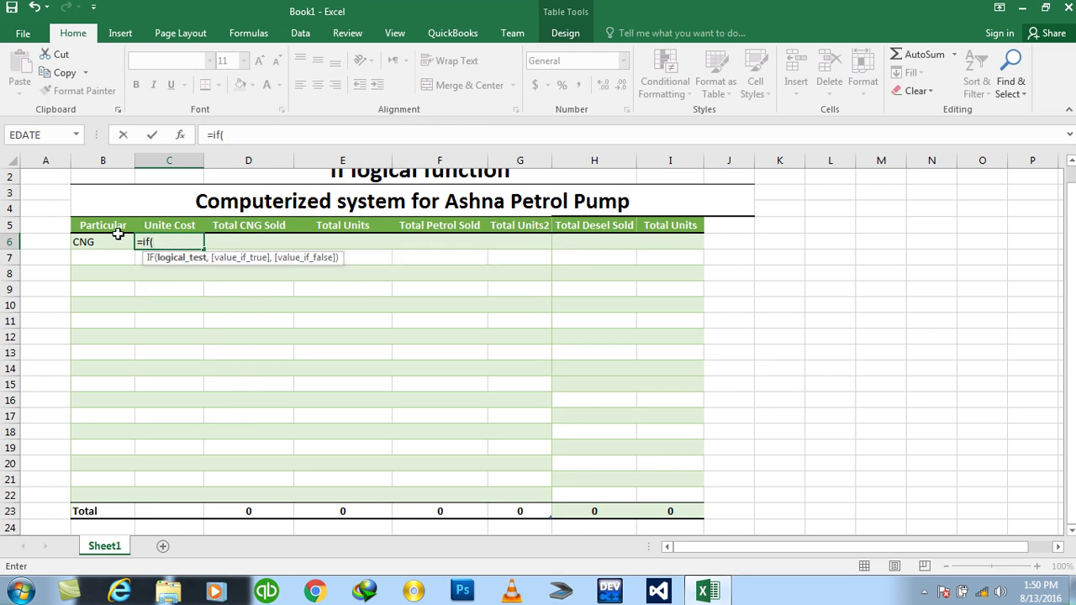
pyautogui.click(109, 241)
pyautogui.write('="')
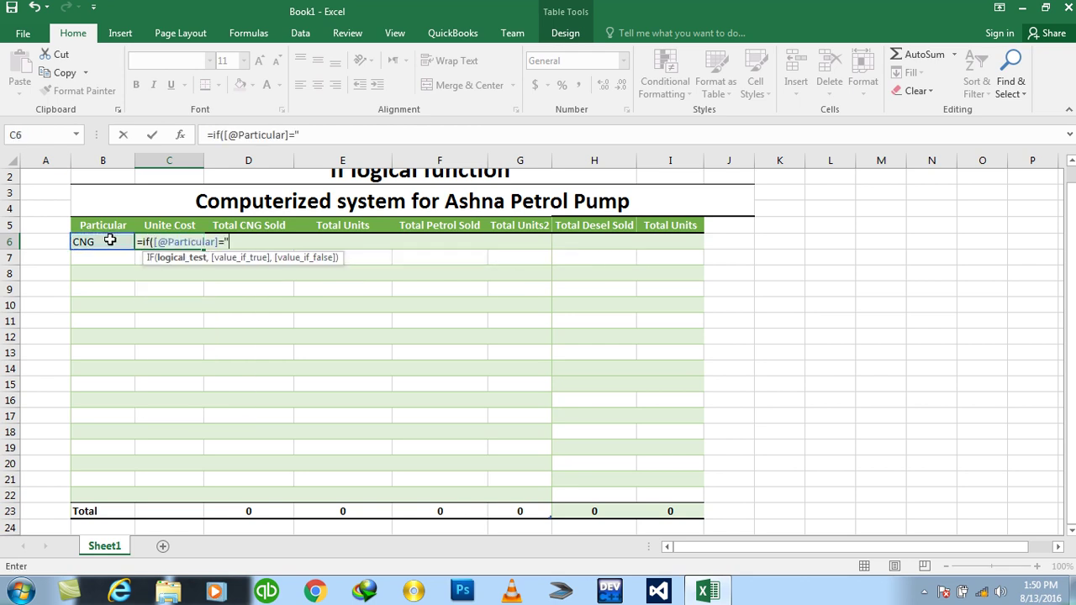
pyautogui.write('CNG"')
pyautogui.write(',70')
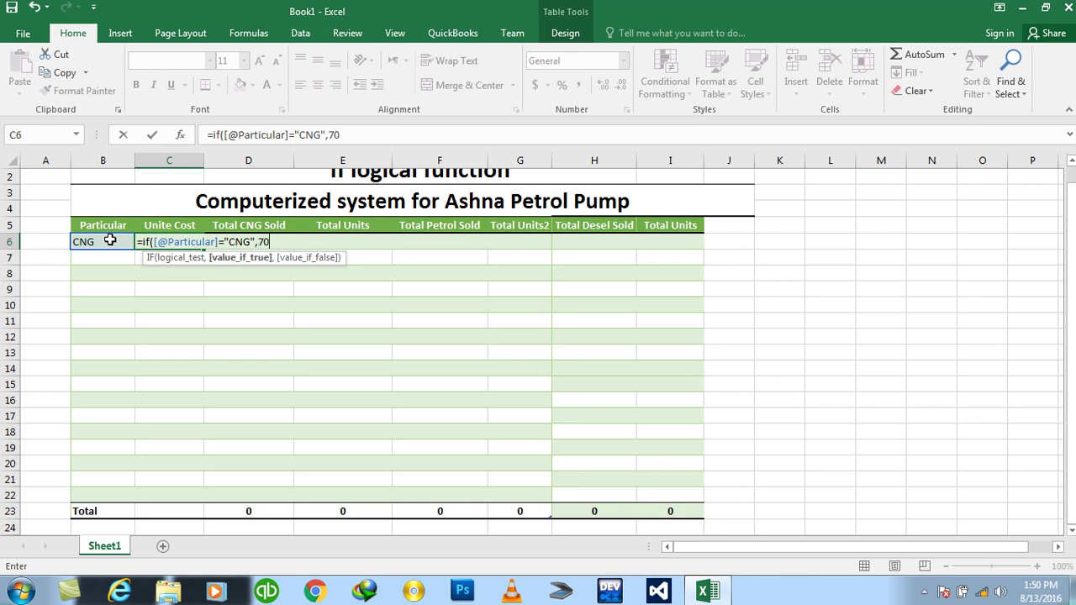
pyautogui.write(',if')
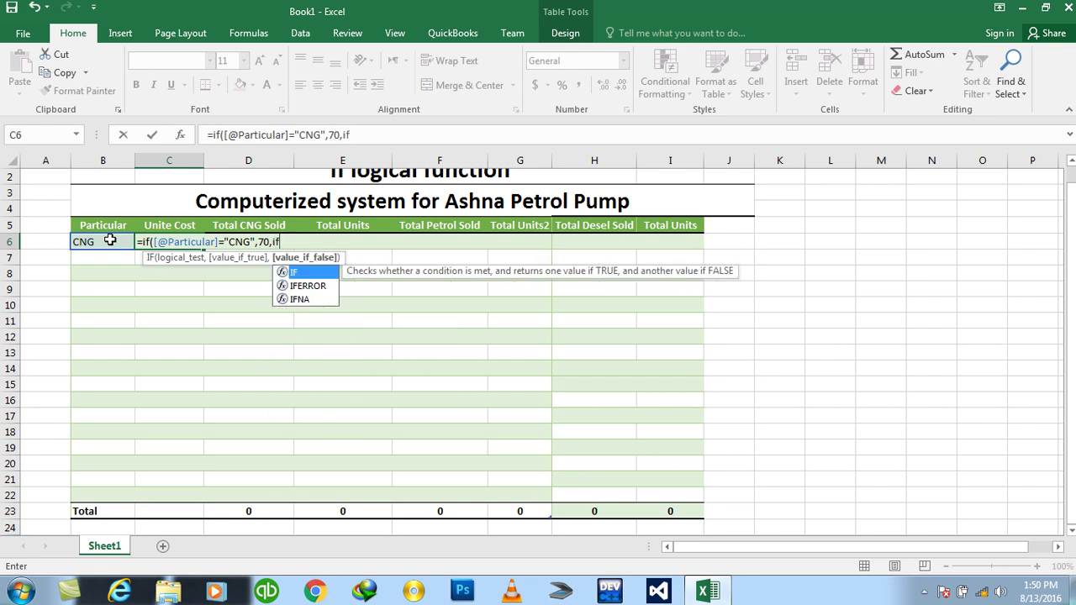
pyautogui.write('(')
pyautogui.click(92, 242)
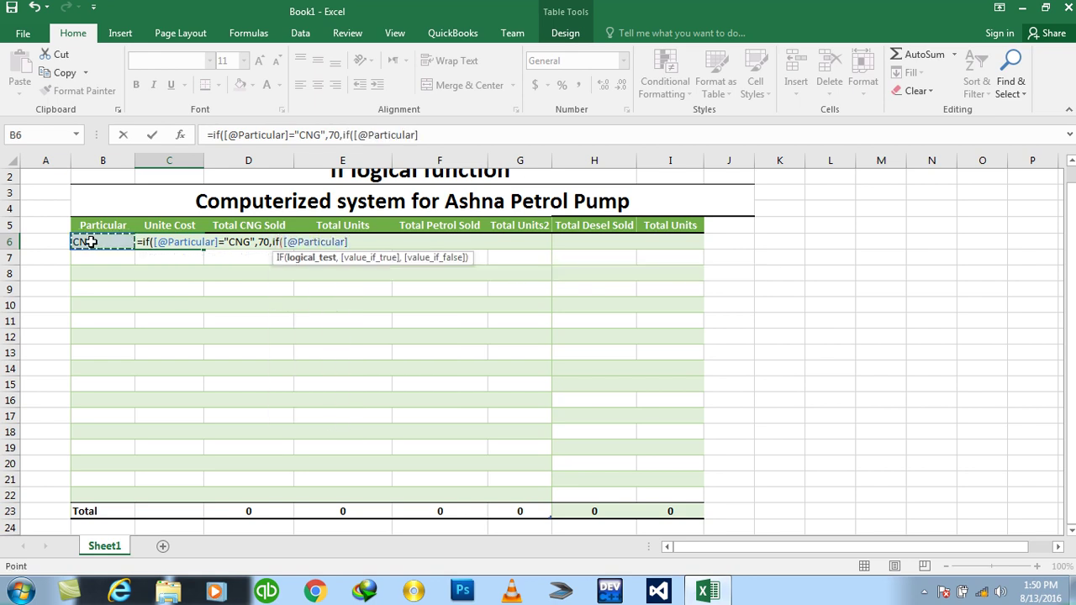
pyautogui.write('="Desel')
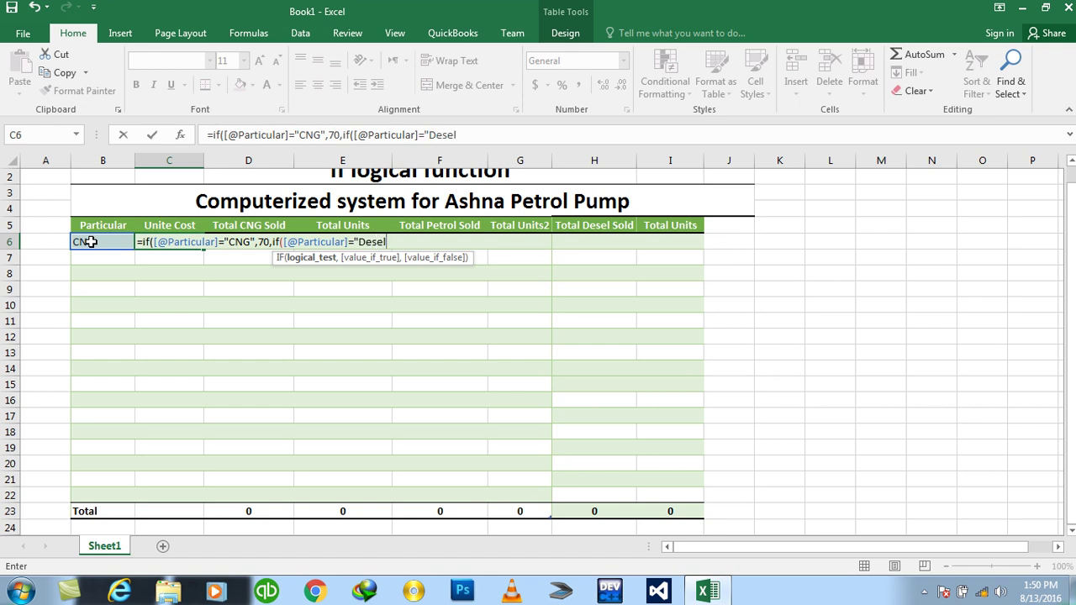
pyautogui.write('",')
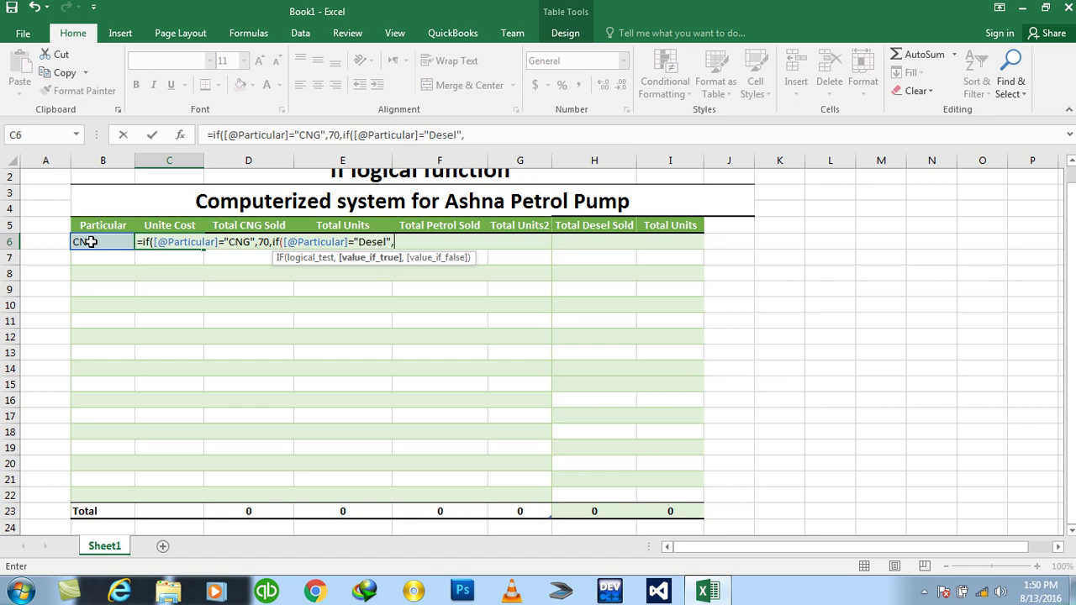
pyautogui.write('20,if(')
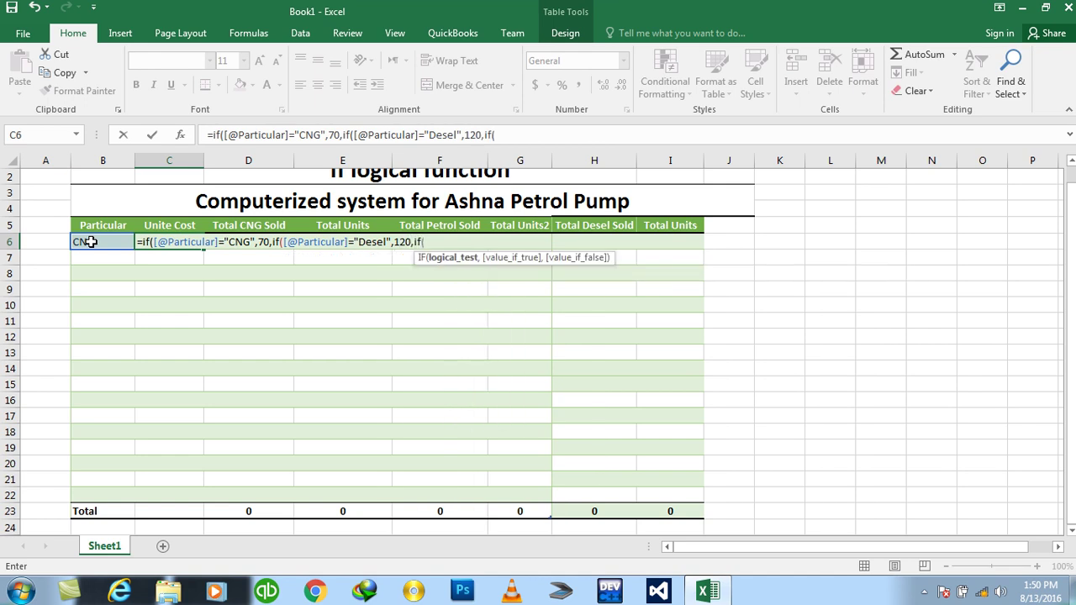
pyautogui.click(90, 242)
pyautogui.write('="Petrol",')
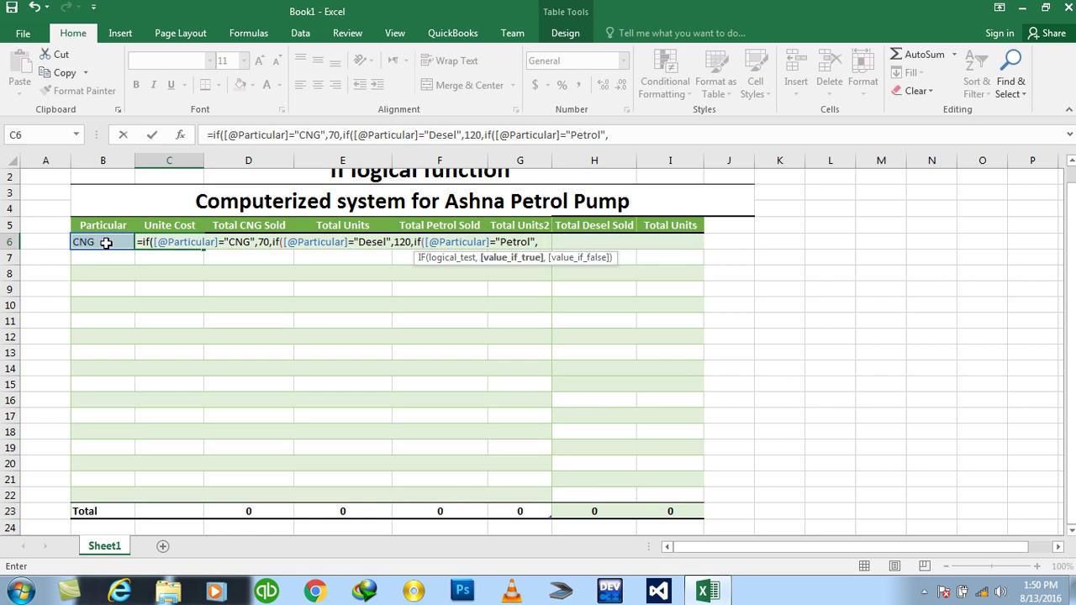
pyautogui.write('100')
pyautogui.write(',')
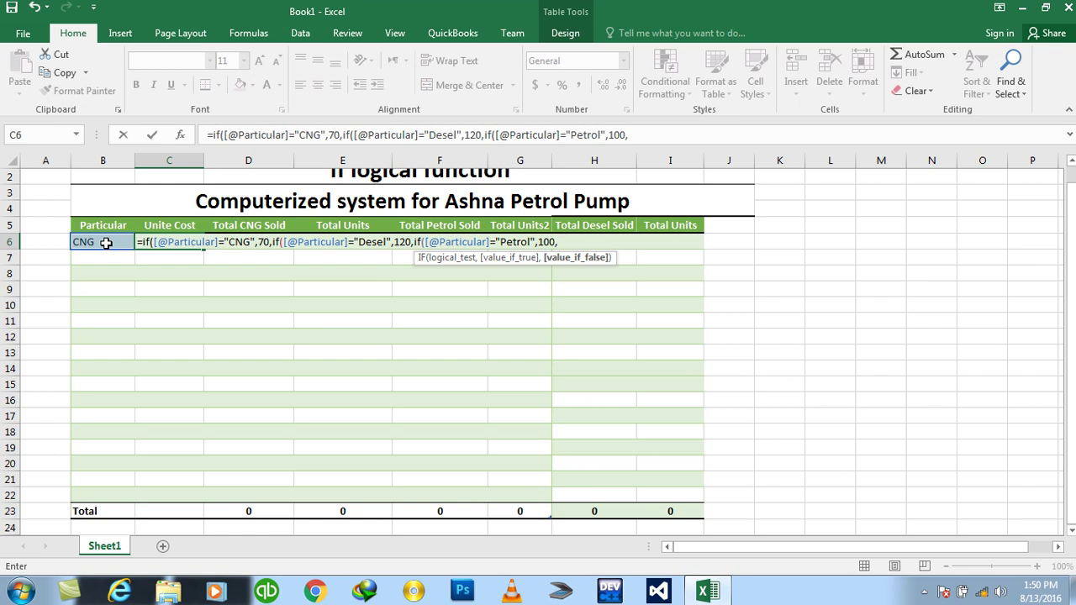
pyautogui.write('0')
pyautogui.write('))')
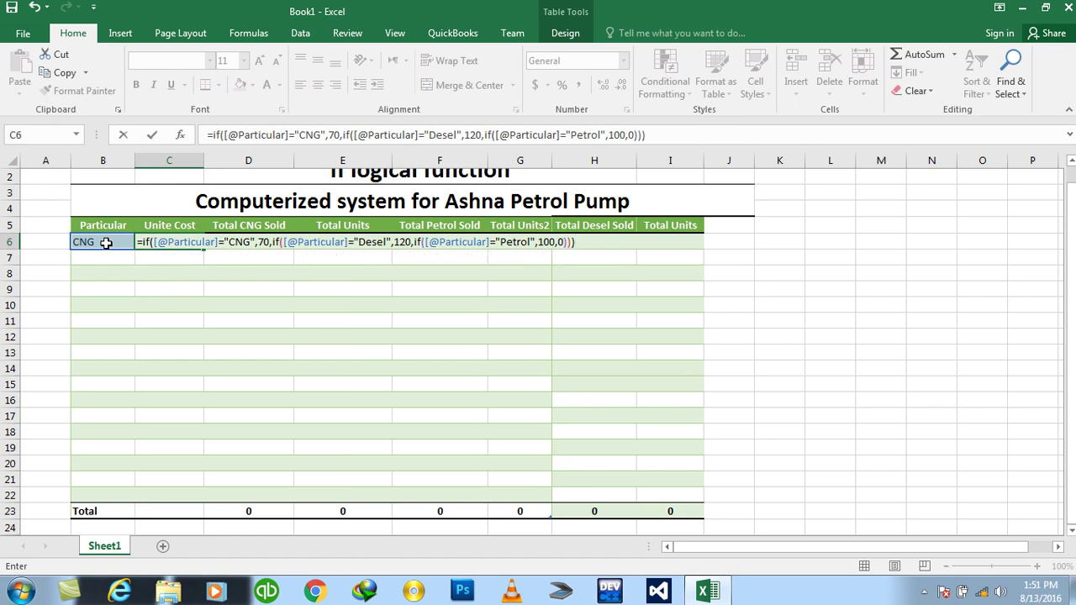
pyautogui.press('Return')
# - Select the Unite Cost range C6:C22
pyautogui.press('Up')
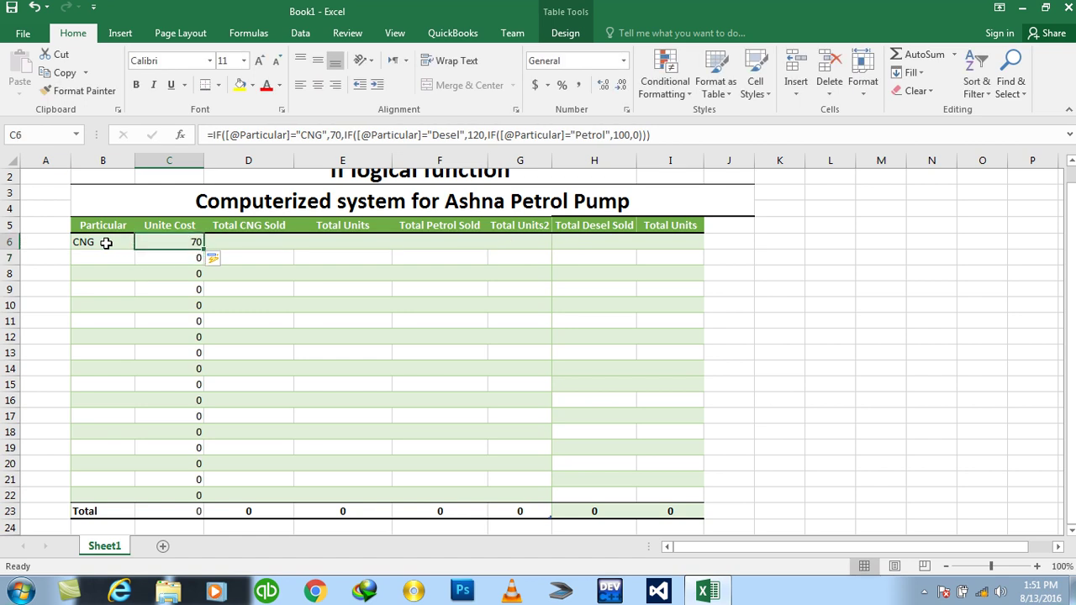
pyautogui.hotkey('shift', 'Down')
pyautogui.hotkey('shift', 'Down')
pyautogui.hotkey('shift', 'Down')
pyautogui.hotkey('shift', 'Down')
pyautogui.hotkey('ctrl', 'shift', 'Down')
pyautogui.hotkey('shift', 'Up')
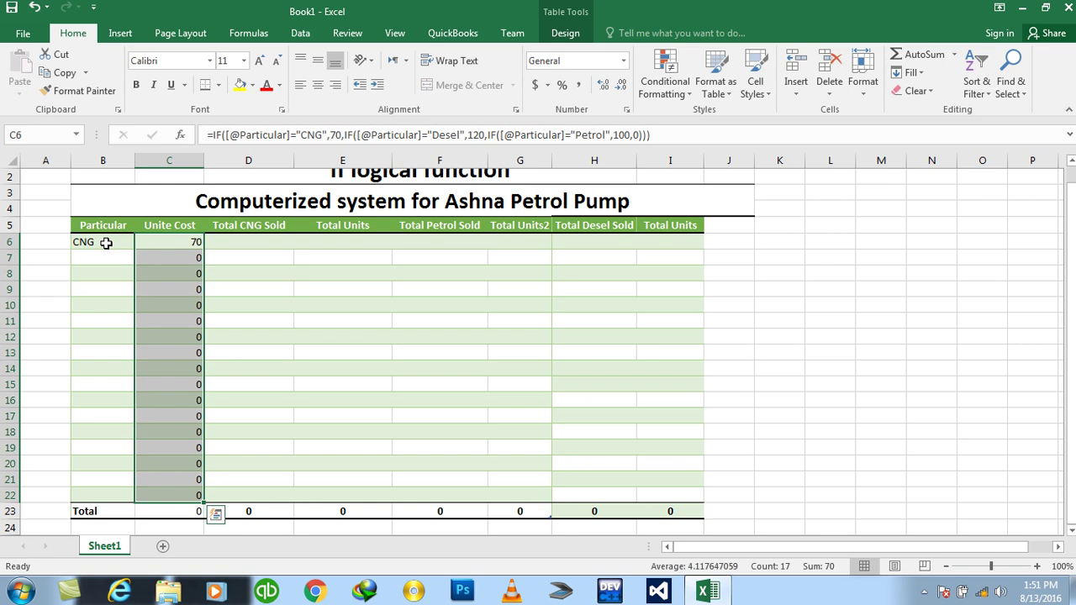
# - Change B6 to Desel and then to Petrol to test the unit cost formula
pyautogui.click(104, 243)
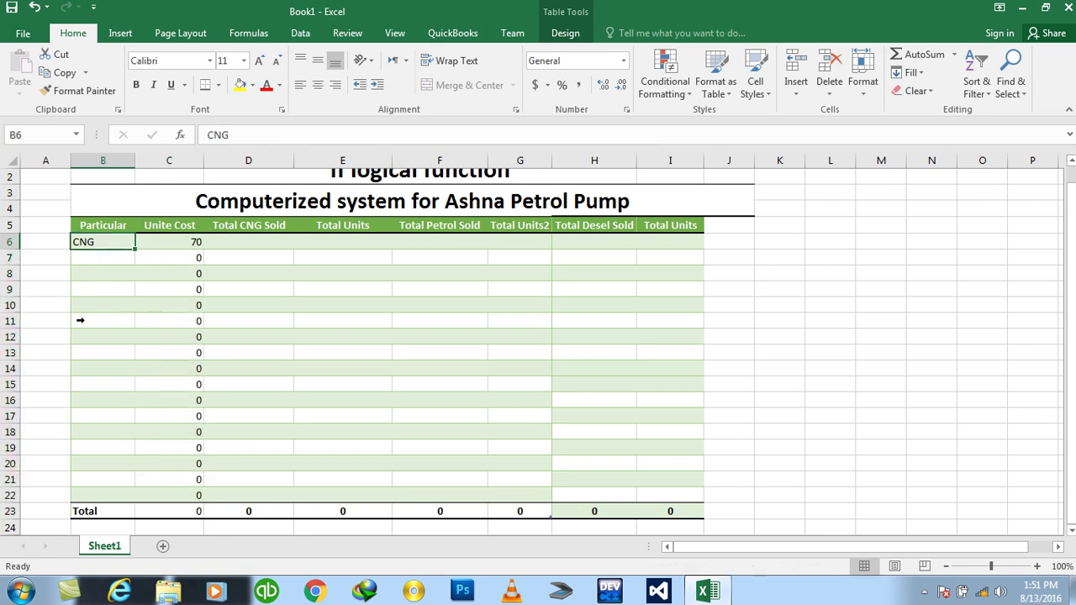
pyautogui.write('Desel')
pyautogui.press('Return')
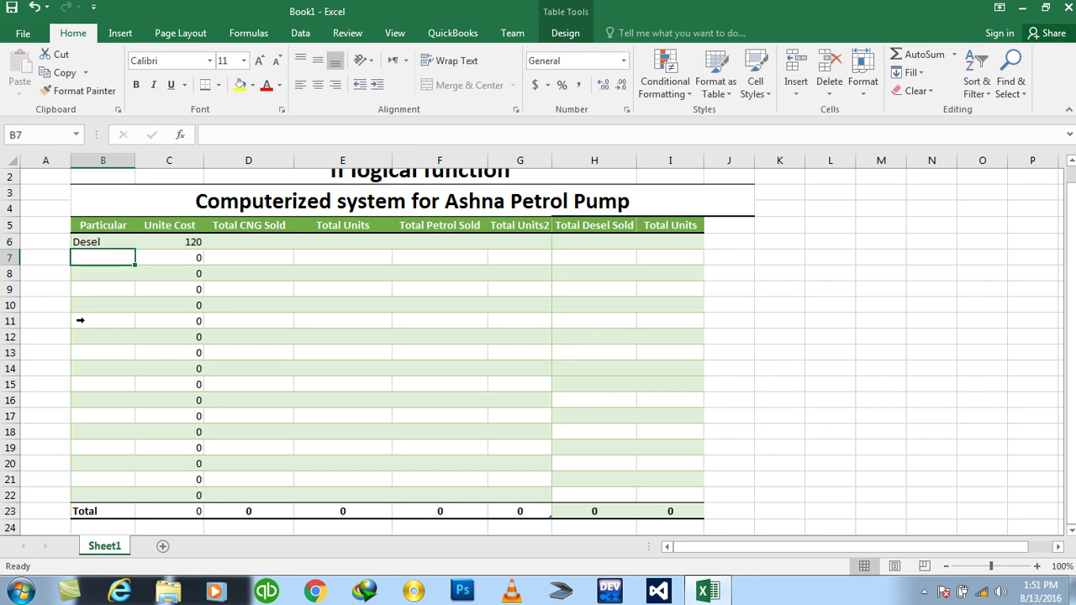
pyautogui.press('Up')
pyautogui.write('P')
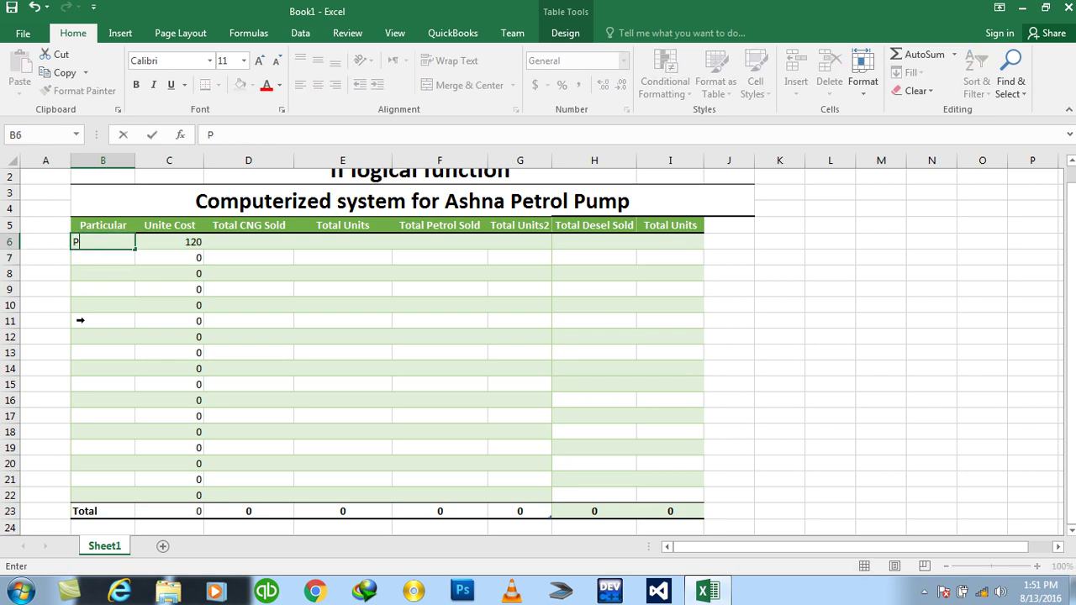
pyautogui.write('etrol')
pyautogui.press('Return')
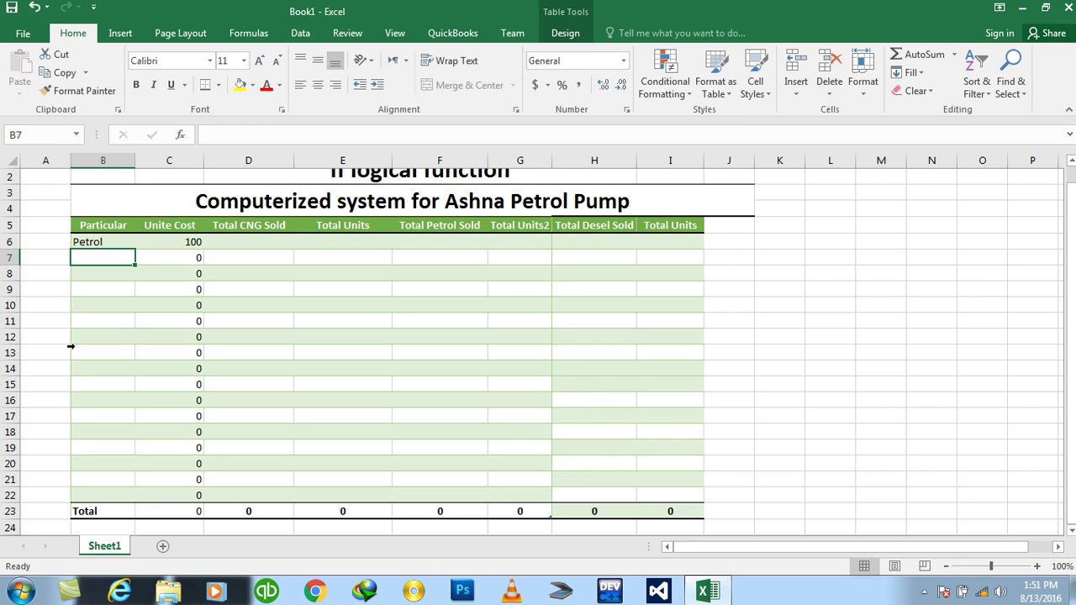
# - Center the whole table B5:I23 horizontally and vertically
pyautogui.moveTo(88, 225); pyautogui.dragTo(663, 511)
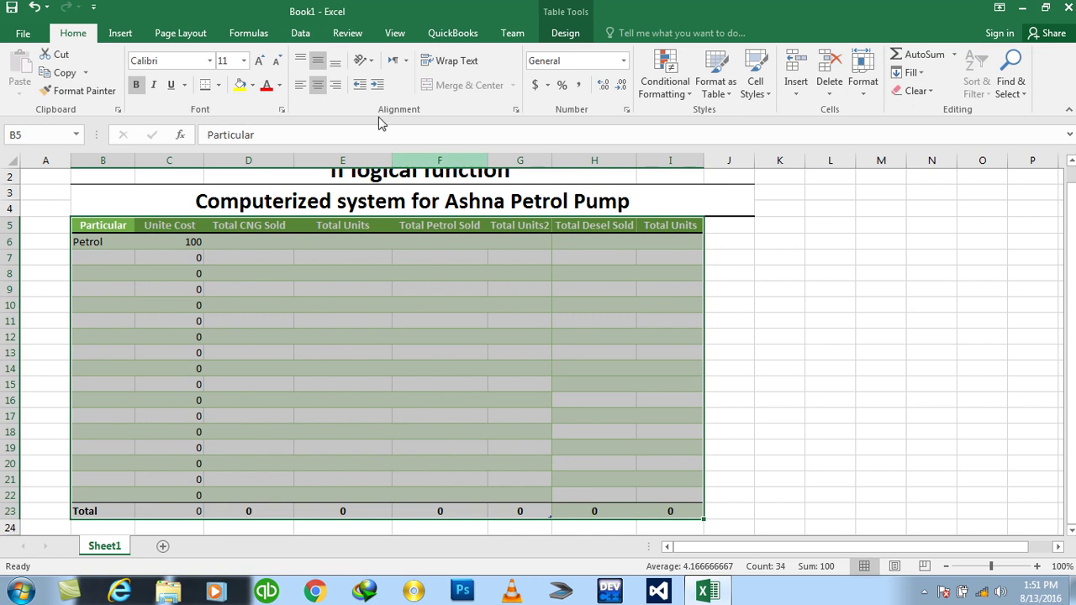
pyautogui.click(318, 84)
pyautogui.click(318, 61)
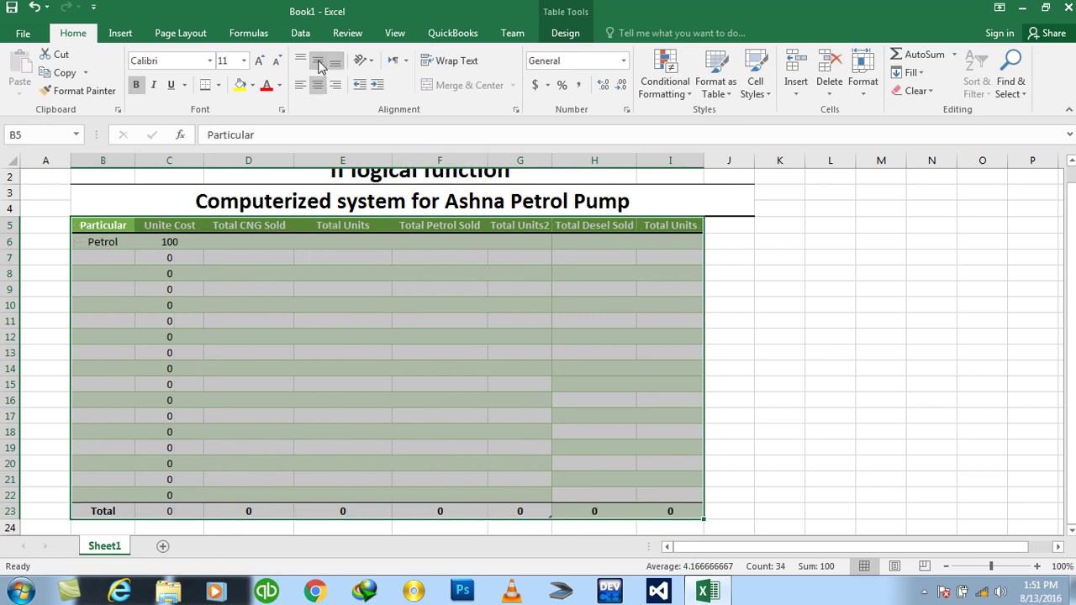
pyautogui.click(224, 243)
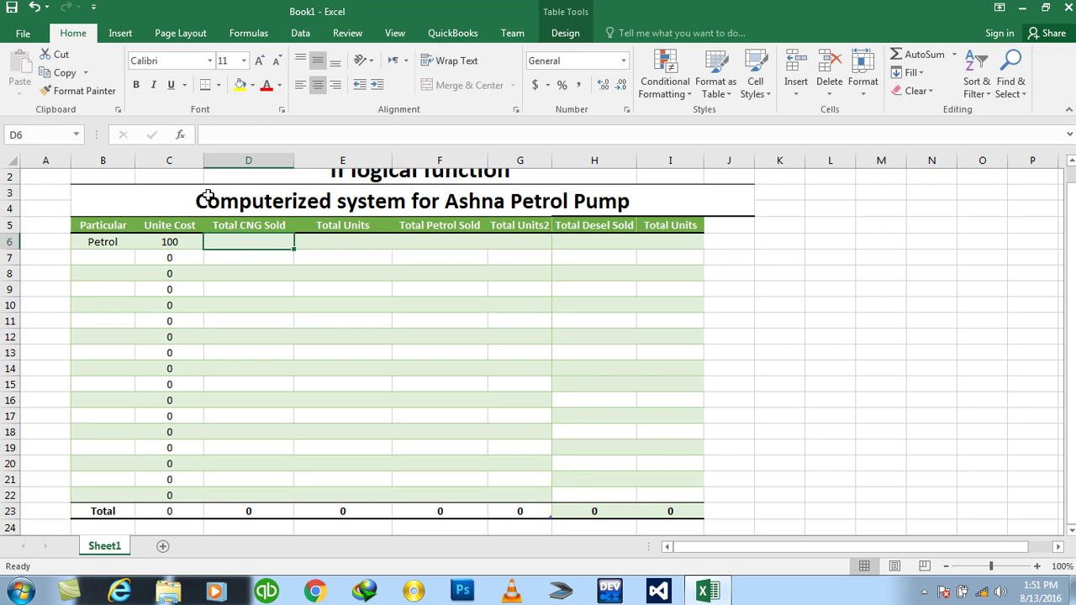
# - Insert a Unit Sold column before Total CNG Sold and begin an IF formula in E6
pyautogui.click(225, 161)
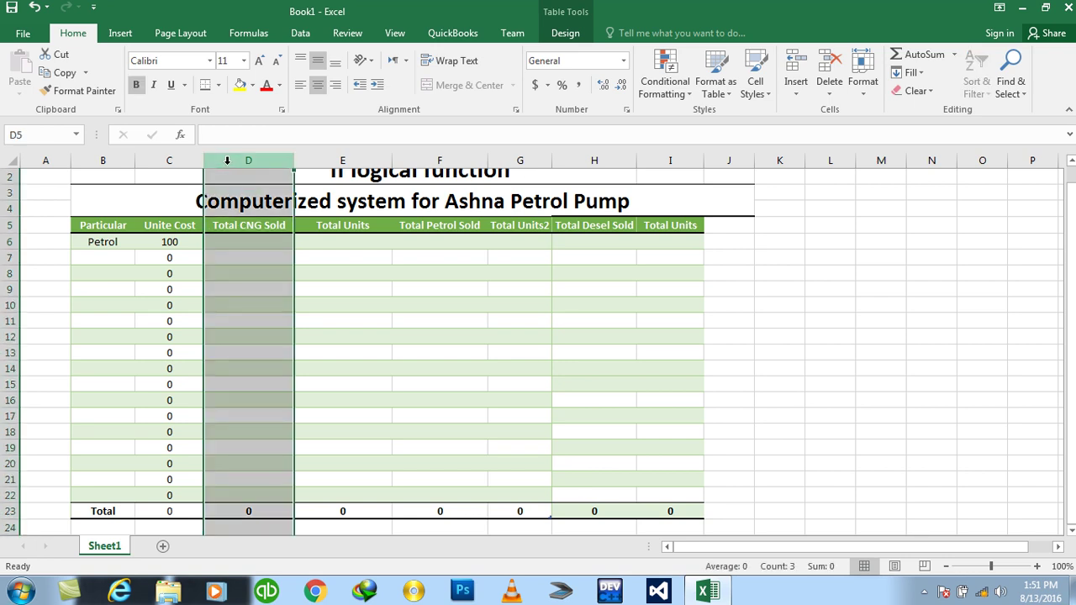
pyautogui.rightClick(227, 161)
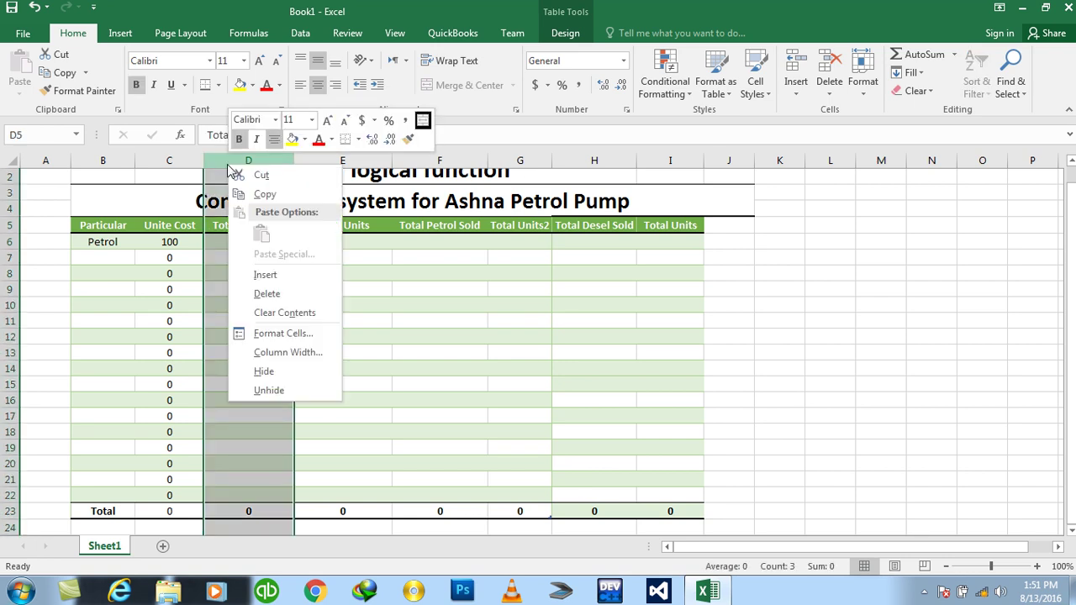
pyautogui.click(260, 275)
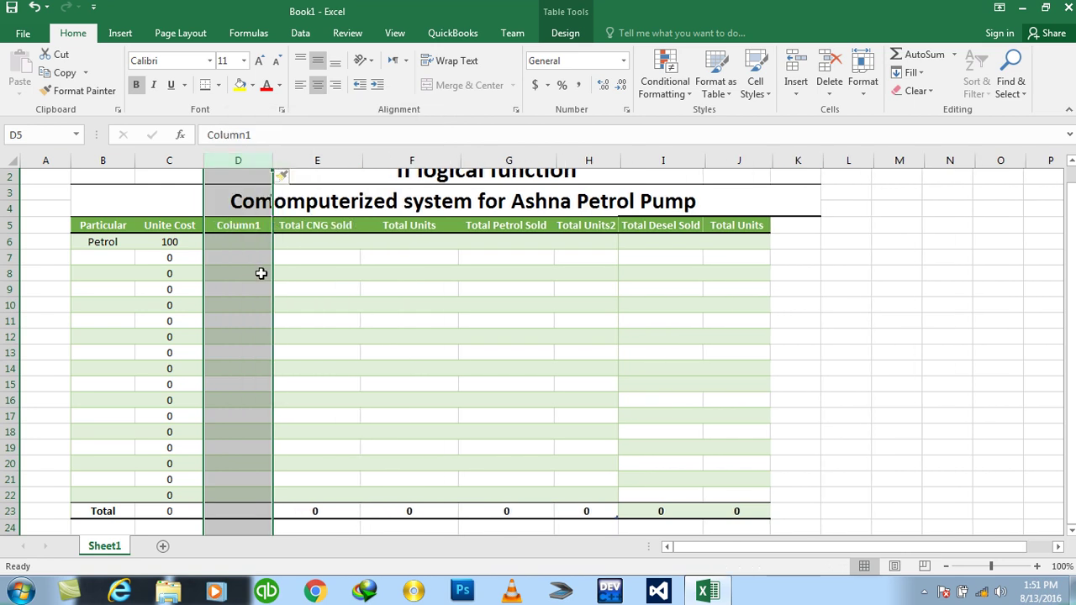
pyautogui.click(241, 222)
pyautogui.write('Unit Sold')
pyautogui.press('Return')
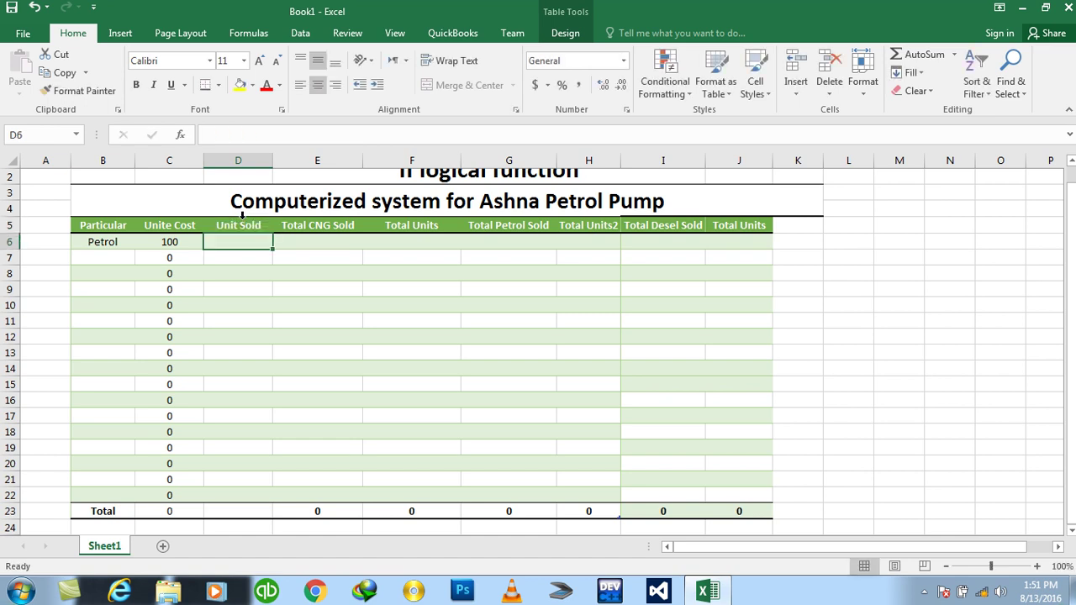
pyautogui.click(306, 243)
pyautogui.write('=if(')
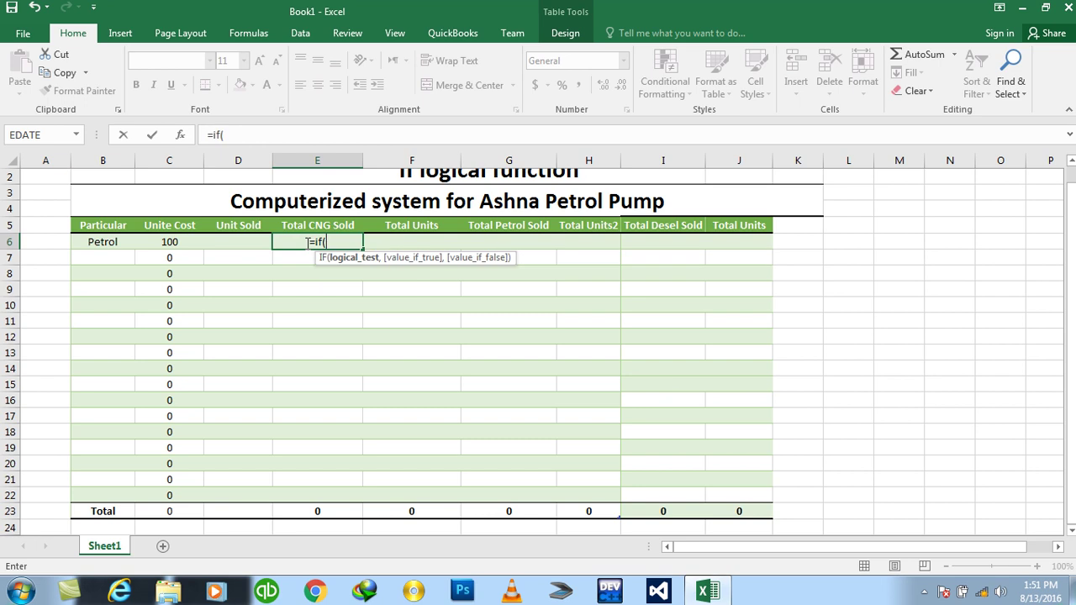
# - Finish E6's formula so CNG rows multiply Unite Cost by Unit Sold, otherwise 0
pyautogui.click(119, 241)
pyautogui.write('=')
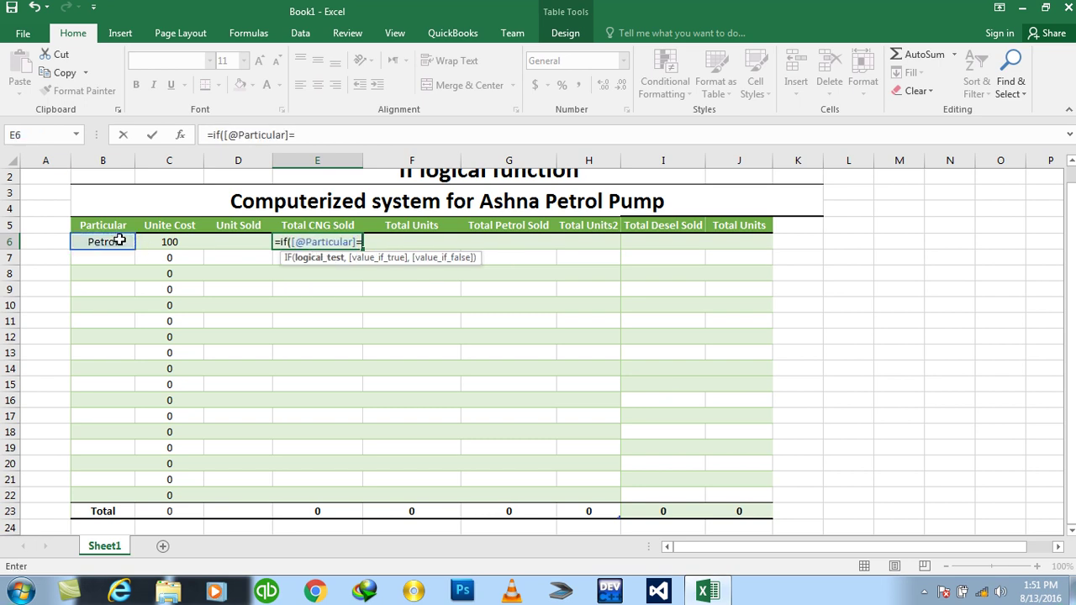
pyautogui.write('"CNG",')
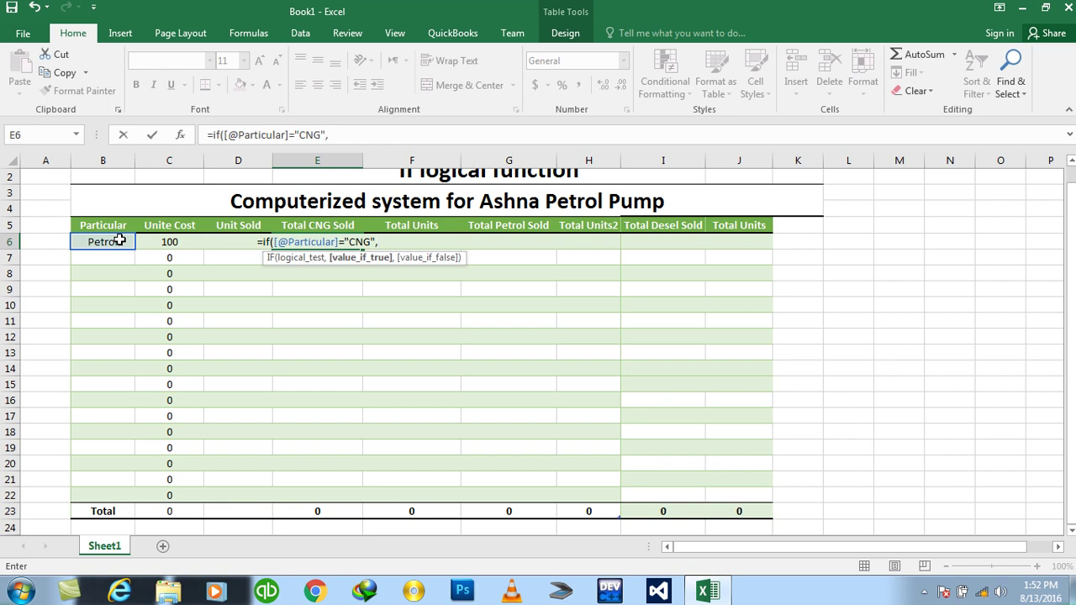
pyautogui.click(149, 242)
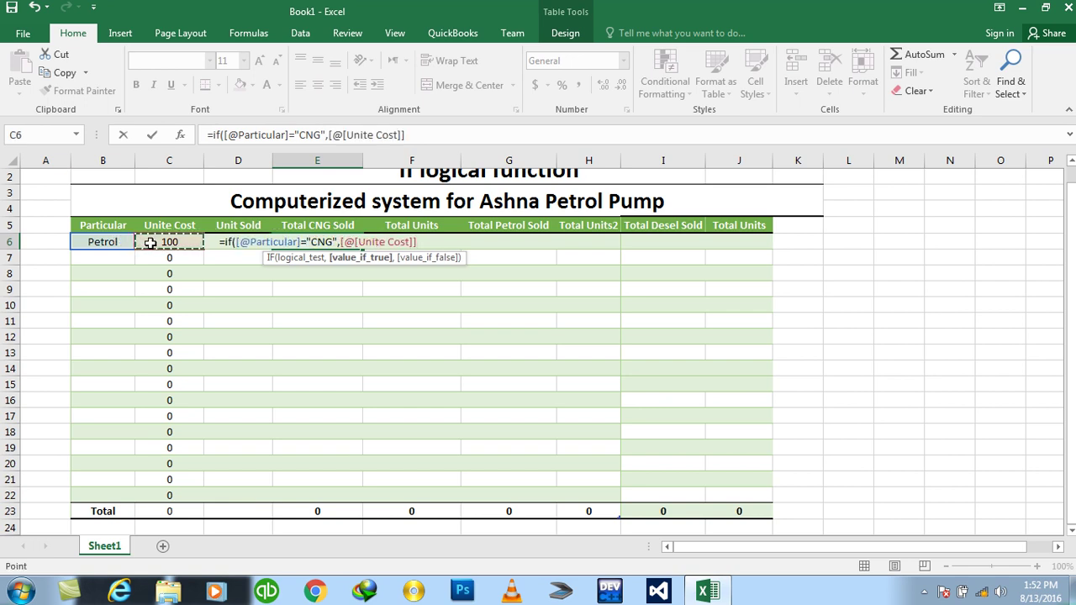
pyautogui.write('*')
pyautogui.click(218, 259)
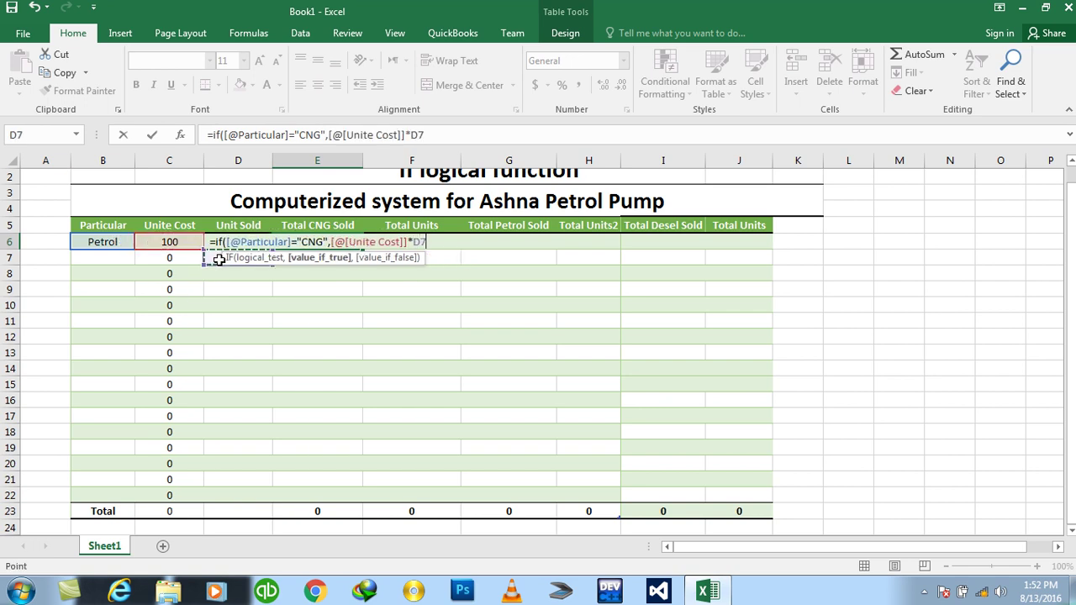
pyautogui.press('Up')
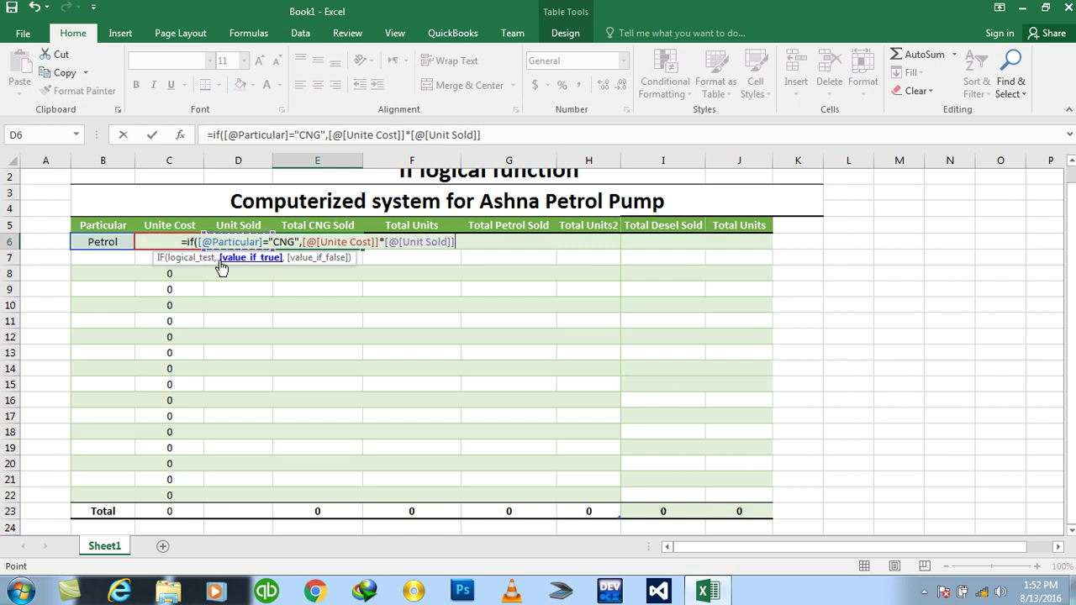
pyautogui.write(',0')
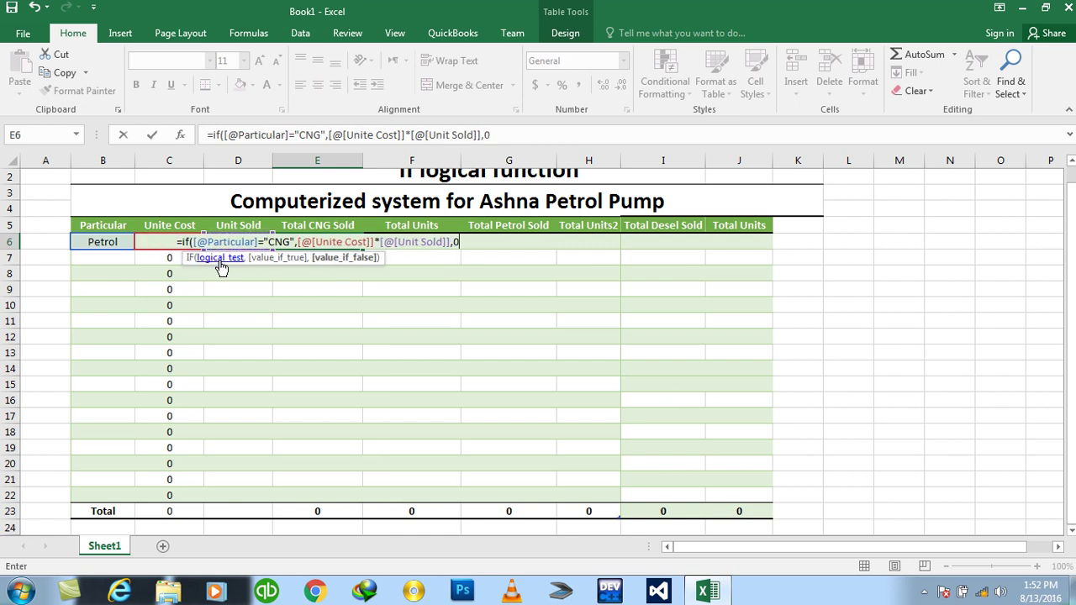
pyautogui.write(')')
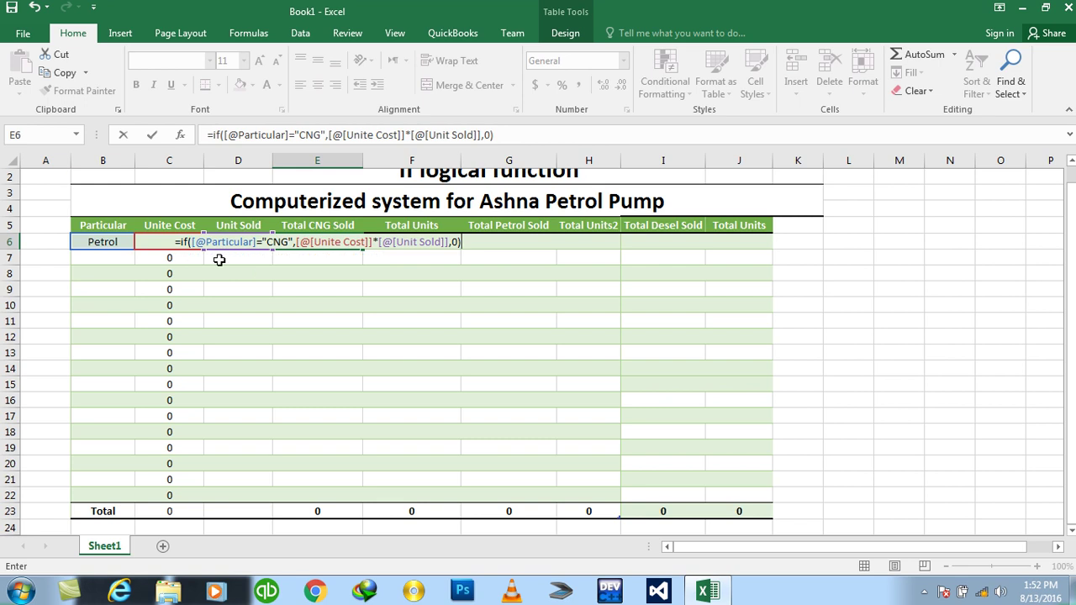
pyautogui.press('Return')
# - Fill the CNG sales formula down E6:E22
pyautogui.press('Up')
pyautogui.hotkey('shift', 'Down')
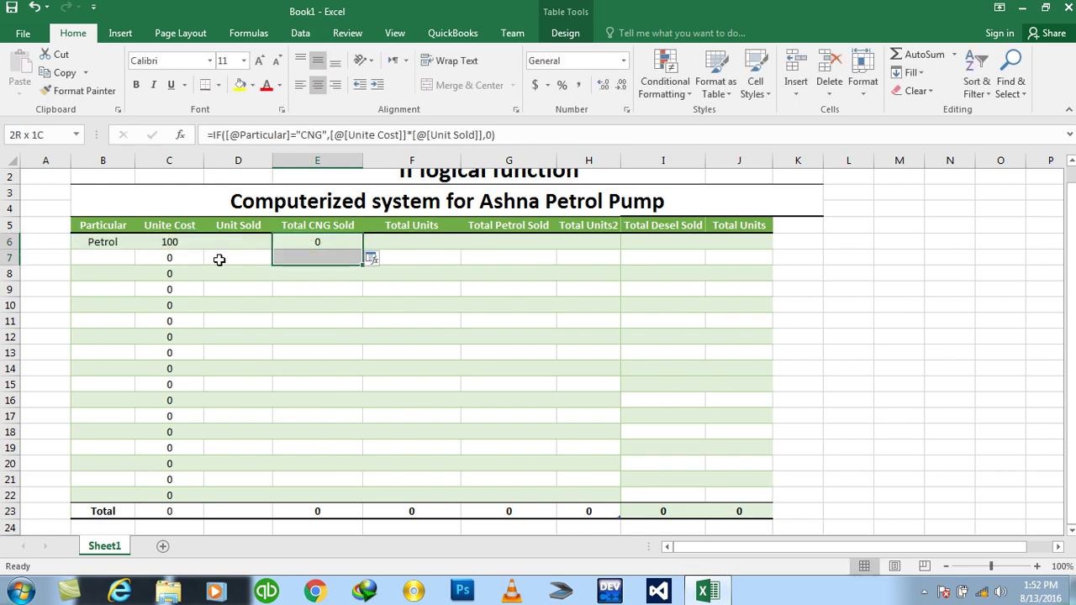
pyautogui.hotkey('shift', 'Down')
pyautogui.hotkey('shift', 'Down')
pyautogui.hotkey('shift', 'Down')
pyautogui.hotkey('shift', 'Down')
pyautogui.hotkey('shift', 'Down')
pyautogui.hotkey('shift', 'Down')
pyautogui.hotkey('shift', 'Down')
pyautogui.hotkey('shift', 'Down')
pyautogui.hotkey('shift', 'Down')
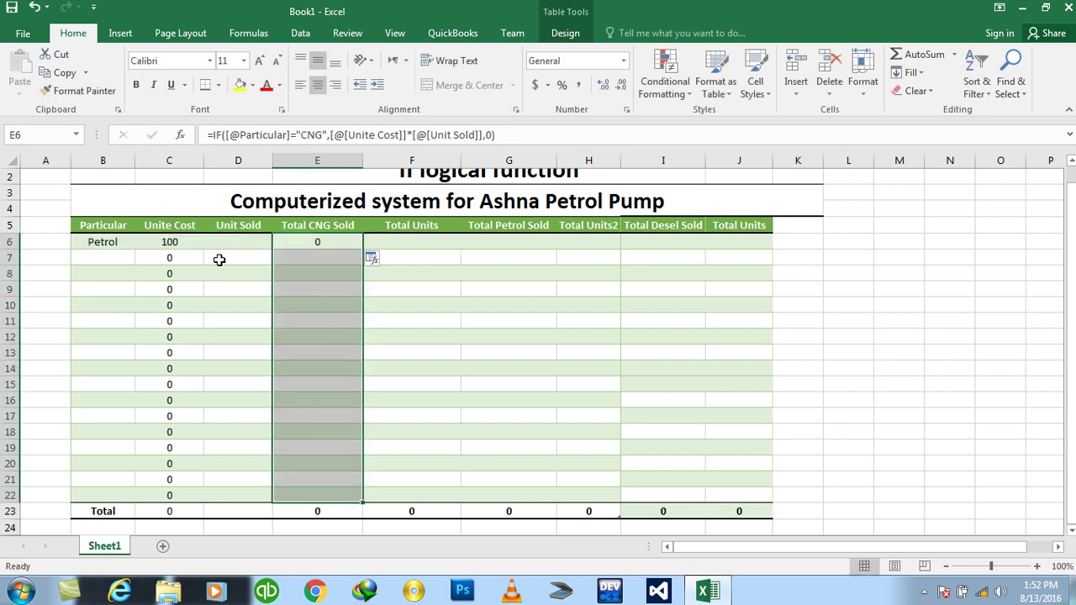
pyautogui.hotkey('ctrl', 'd')
pyautogui.press('Left')
pyautogui.press('Left')
pyautogui.press('Left')
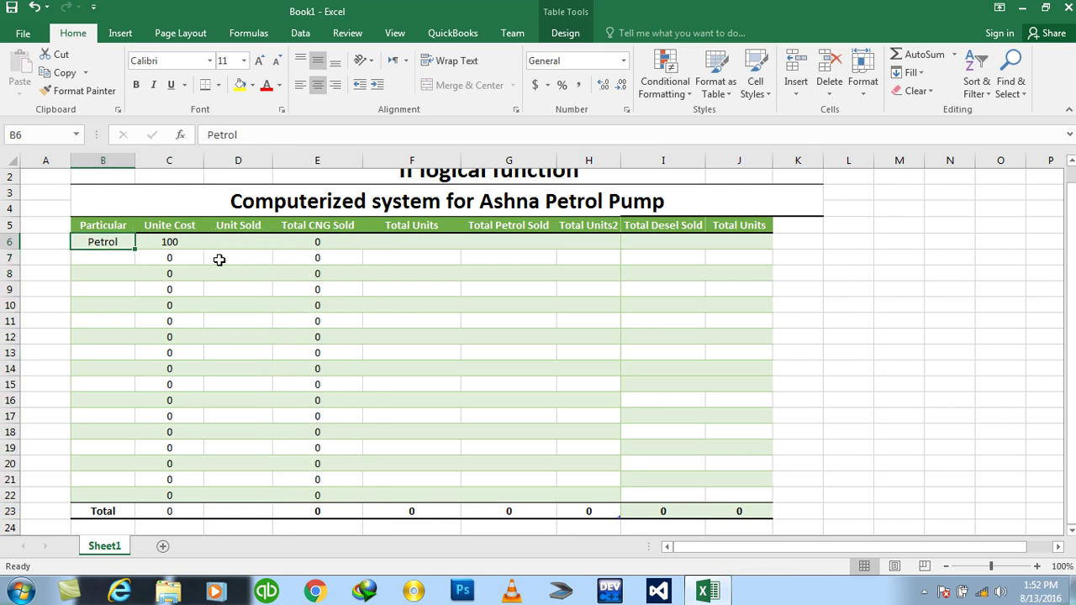
# - Retype the first Particular entry as CNg so its unit cost becomes 70
pyautogui.write('CND')
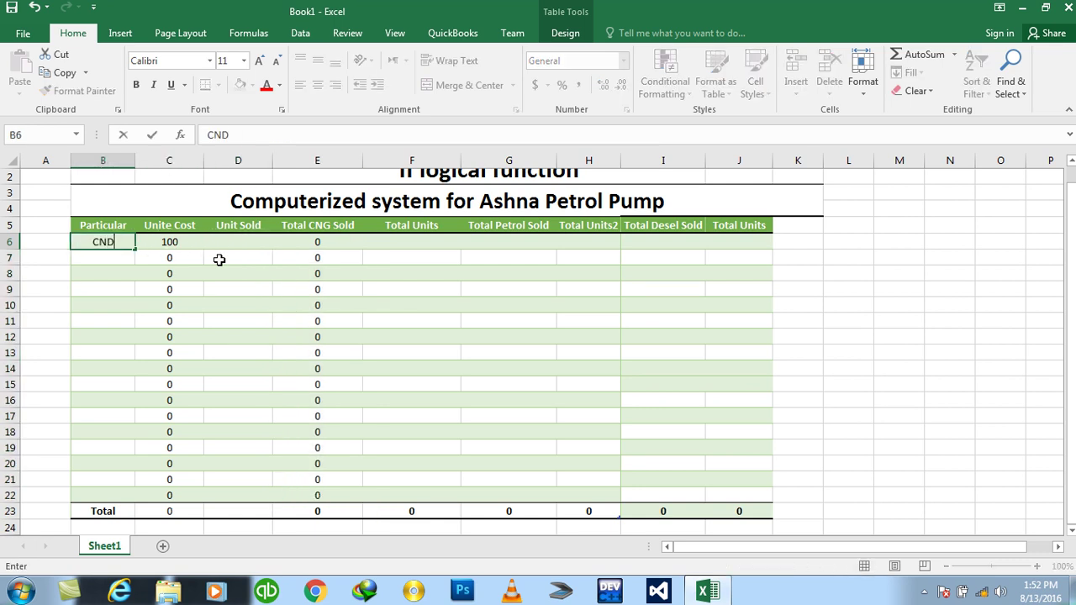
pyautogui.press('Return')
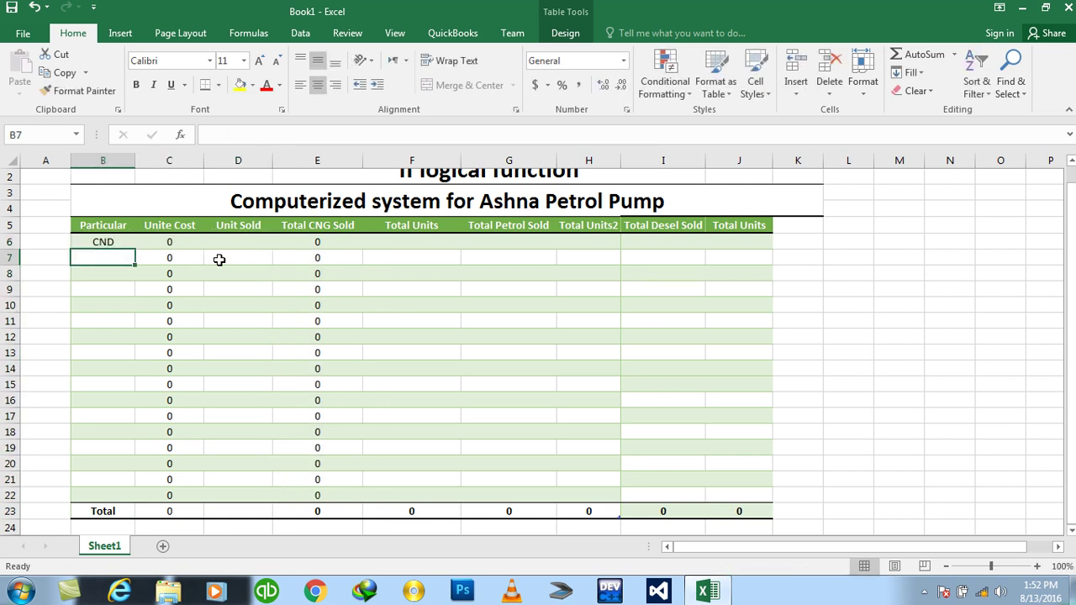
pyautogui.press('Up')
pyautogui.press('BackSpace')
pyautogui.write('CNg')
pyautogui.press('Tab')
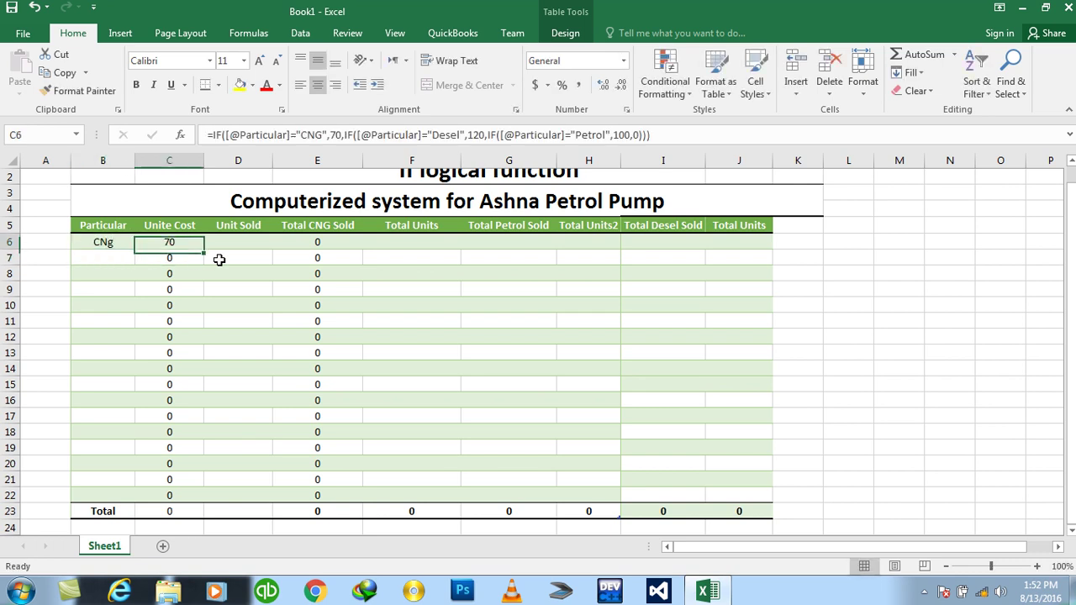
# - Enter 100 units sold in D6, making Total CNG Sold 7000
pyautogui.press('Tab')
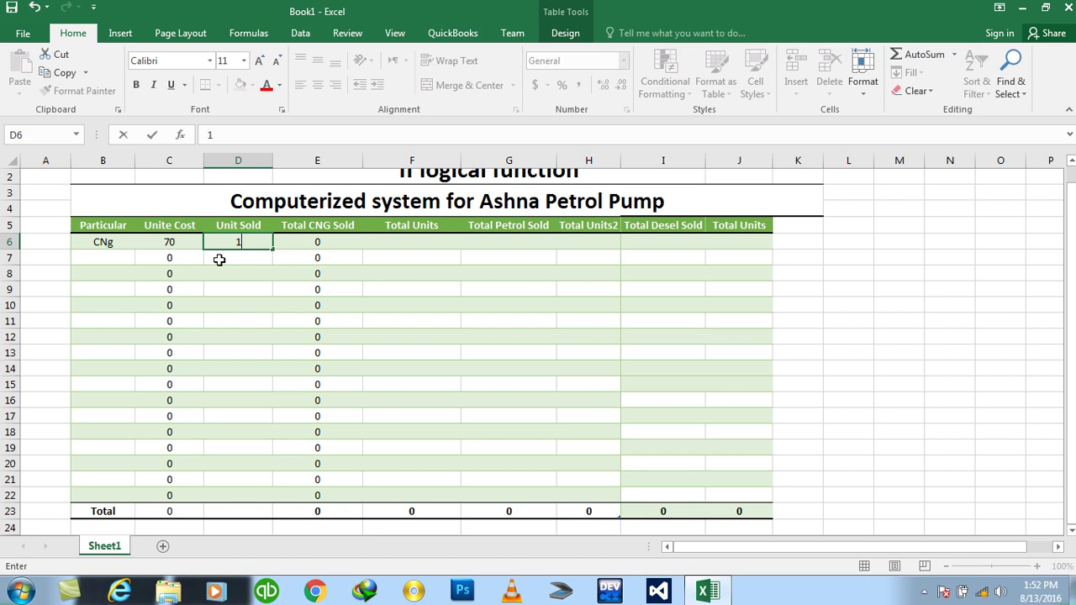
pyautogui.write('1')
pyautogui.press('Tab')
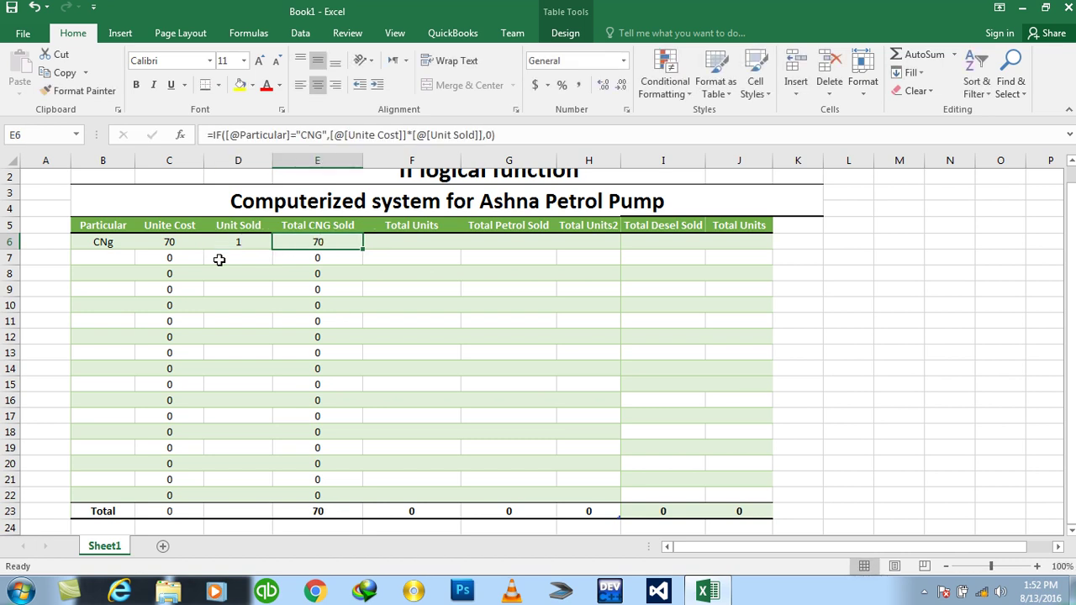
pyautogui.write('100')
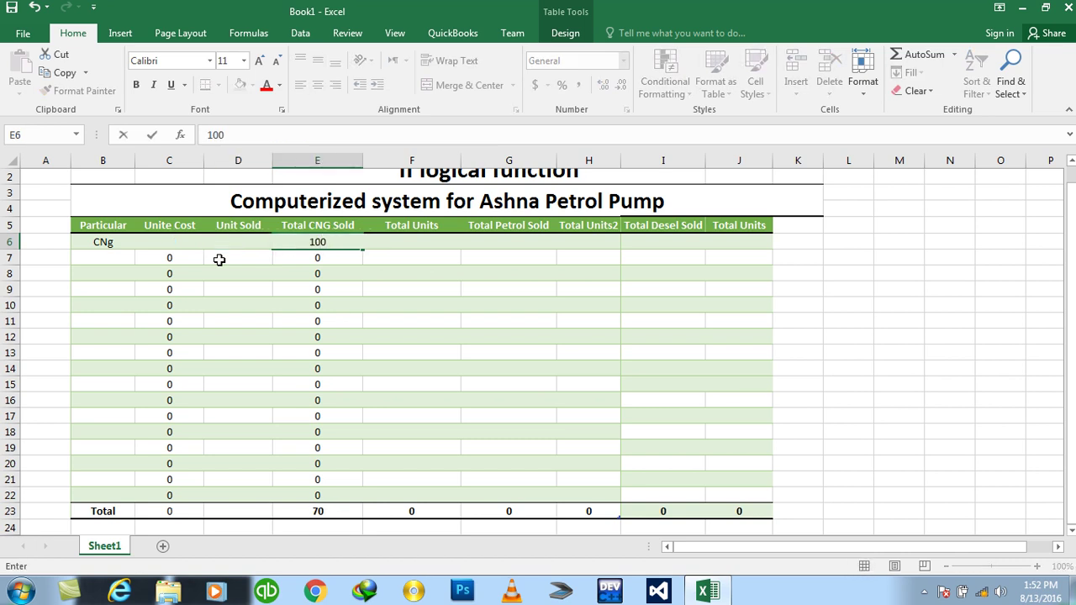
pyautogui.press('Escape')
pyautogui.press('Left')
pyautogui.write('100')
pyautogui.press('Return')
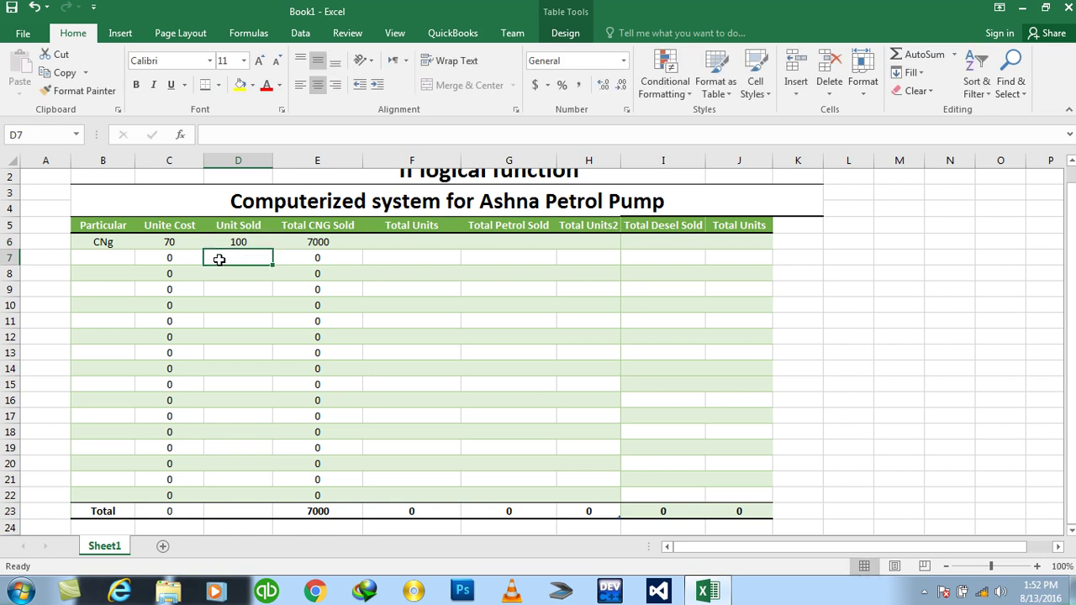
pyautogui.press('Down')
pyautogui.press('Down')
pyautogui.press('Down')
pyautogui.press('Down')
pyautogui.press('Down')
pyautogui.press('Down')
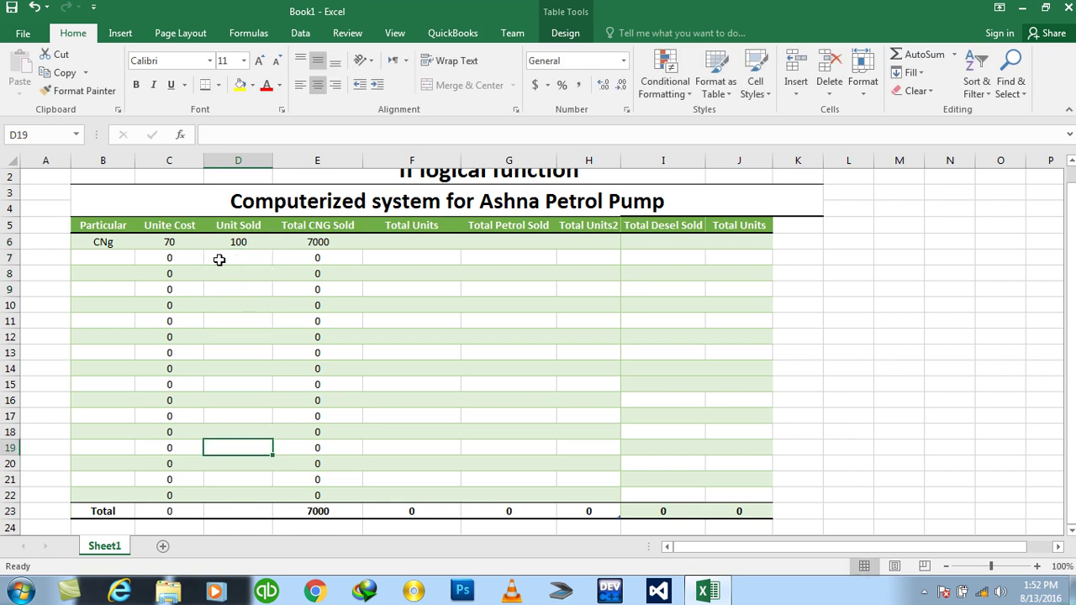
pyautogui.press('Left')
pyautogui.press('Down')
pyautogui.press('Down')
pyautogui.press('Down')
pyautogui.press('Down')
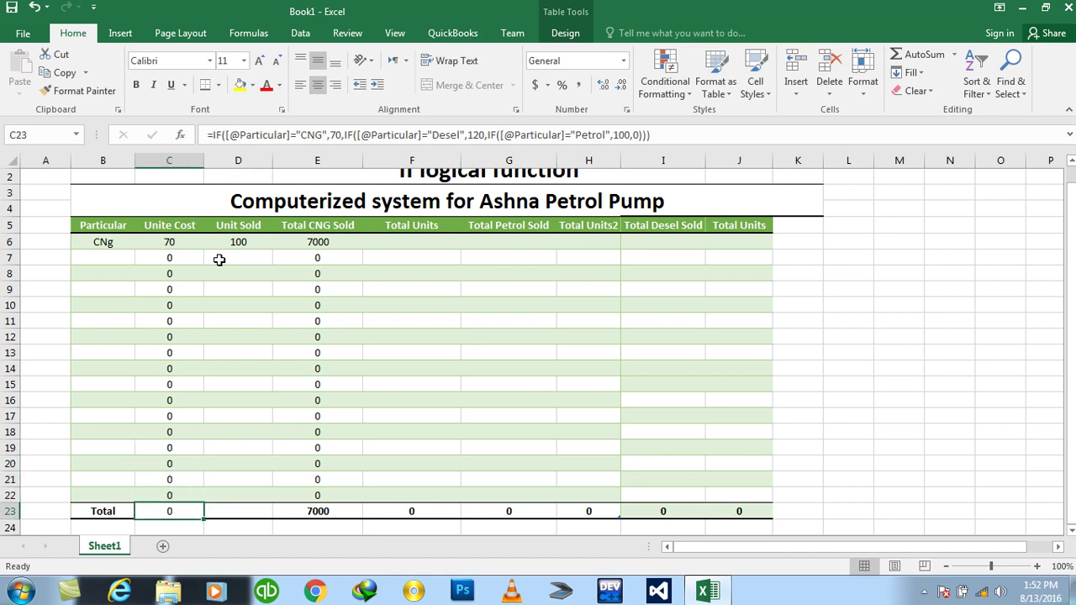
# - Undo the previous entry and total the Unite Cost column in C23 with =SUM(C6:C22), giving 70
pyautogui.hotkey('ctrl', 'z')
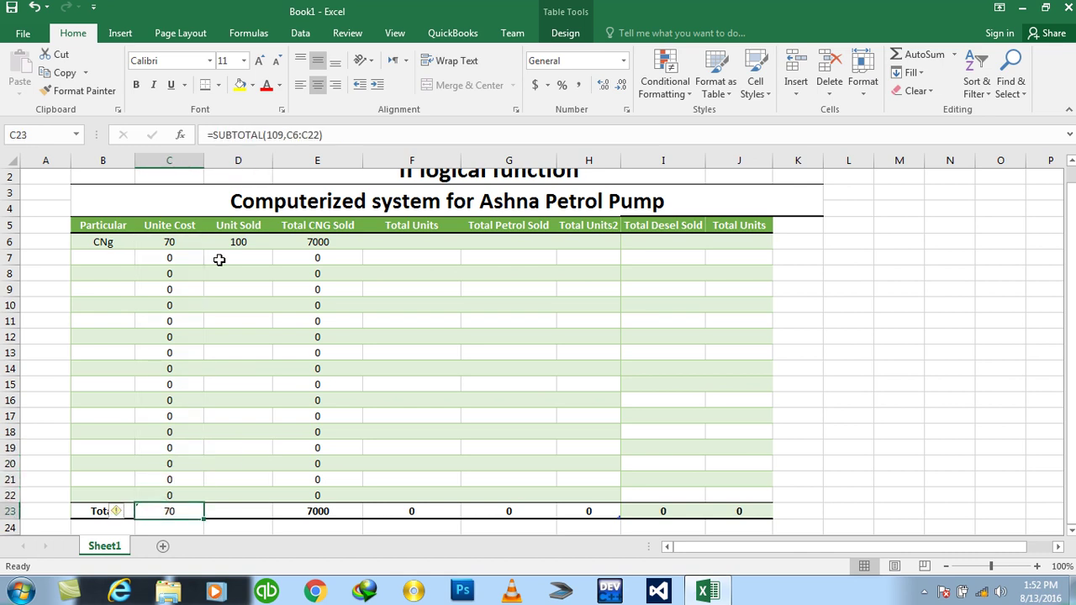
pyautogui.write('=')
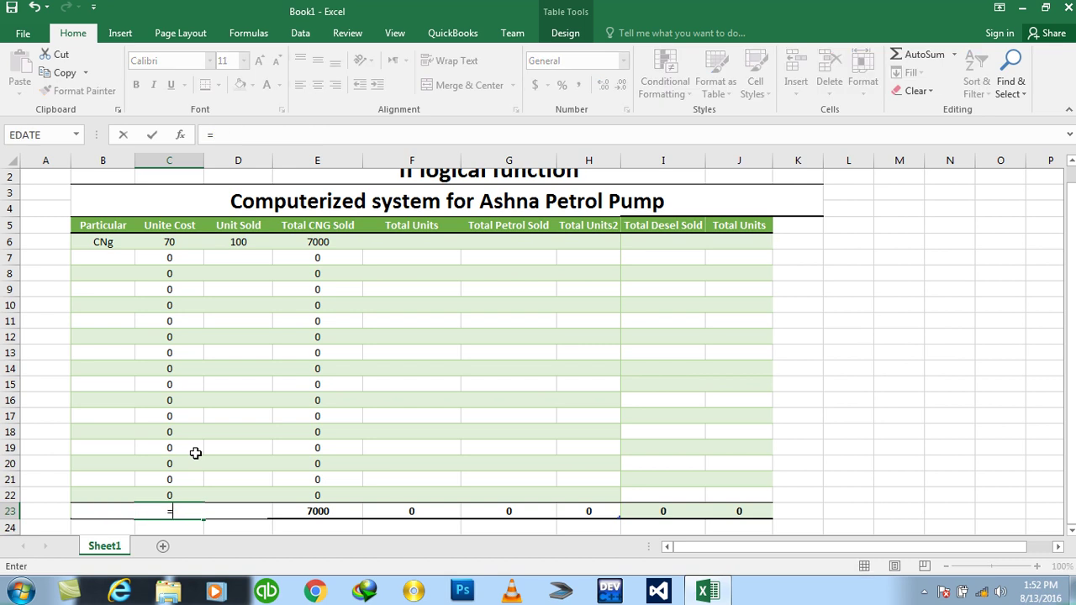
pyautogui.write('sum(')
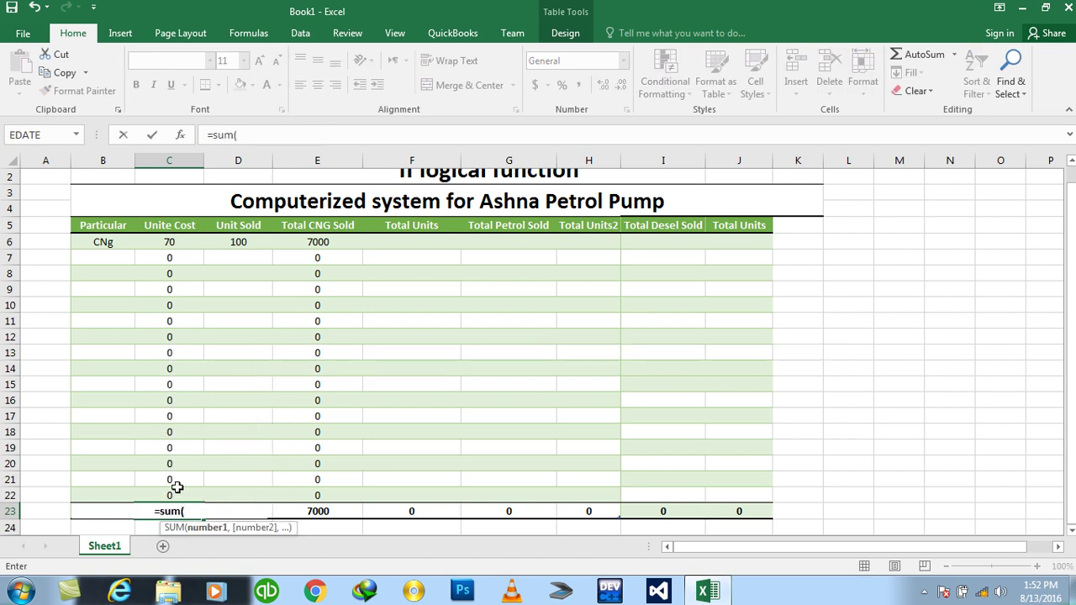
pyautogui.moveTo(177, 489); pyautogui.dragTo(164, 248)
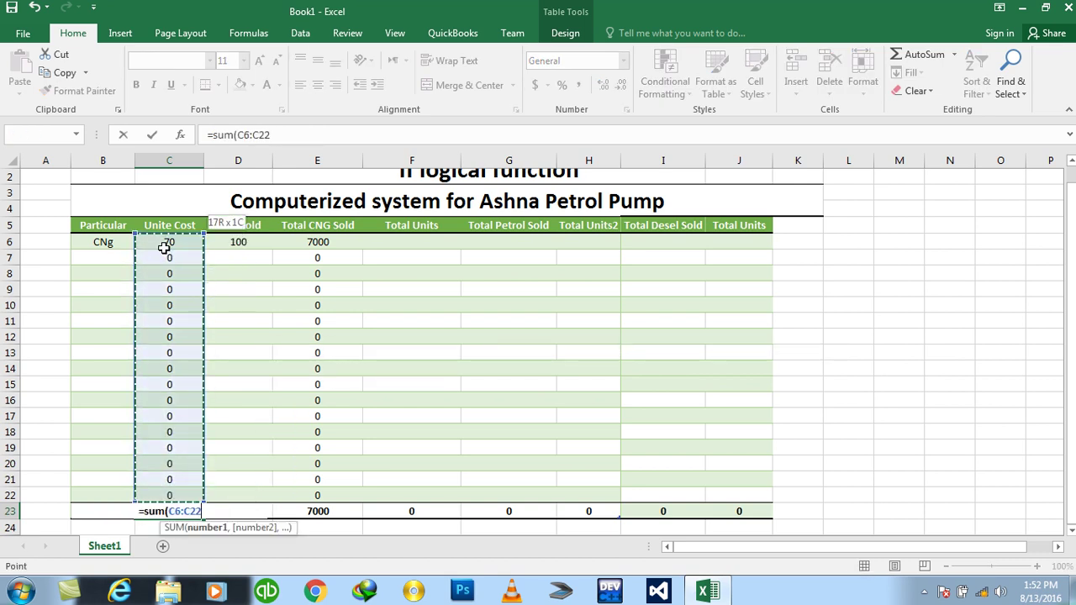
pyautogui.write(')')
pyautogui.press('Return')
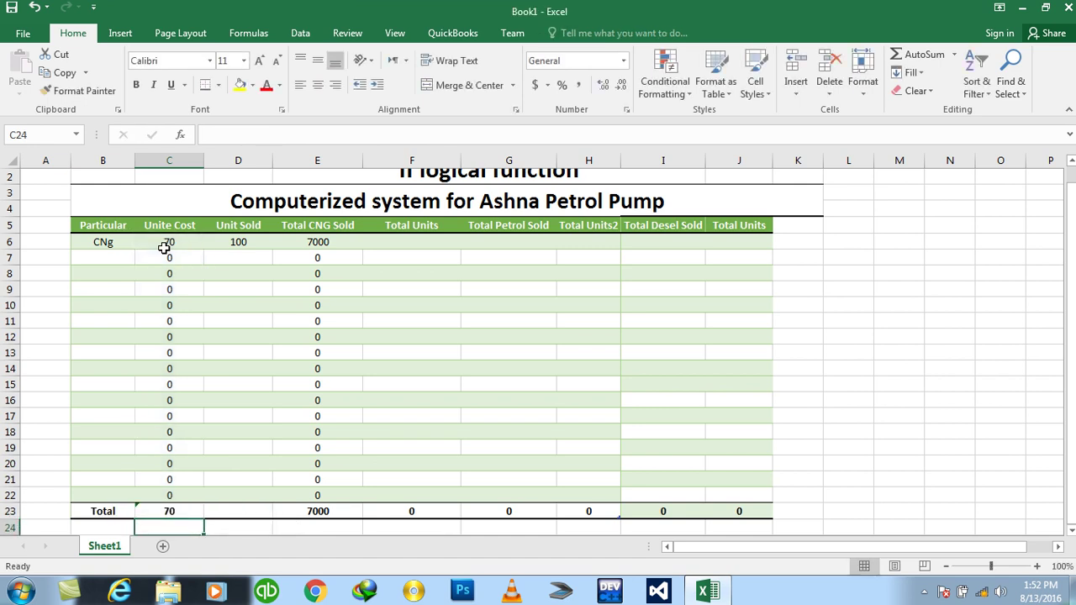
pyautogui.press('Up')
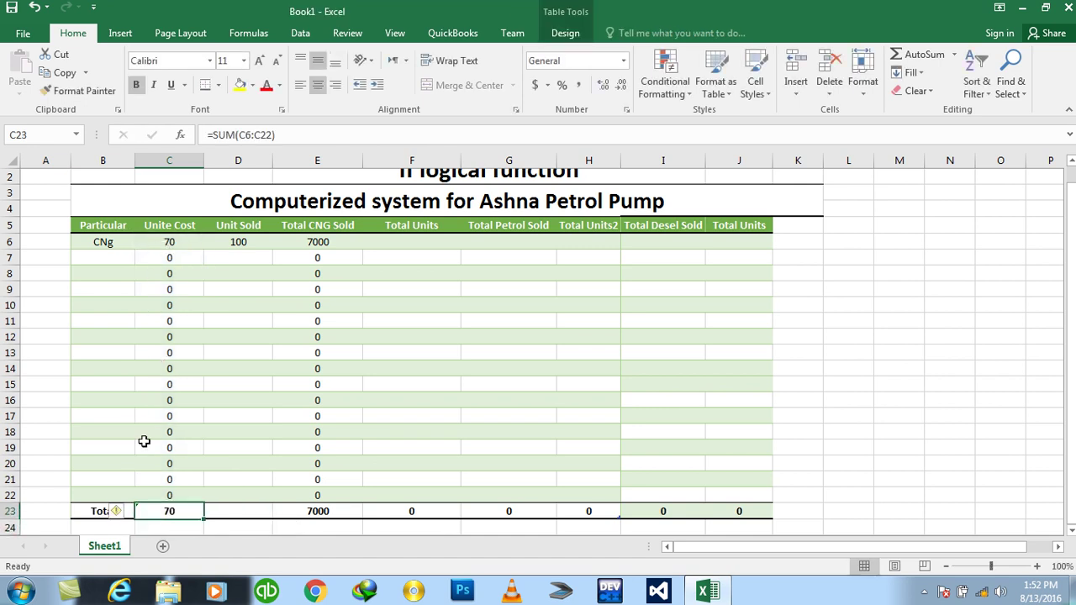
# - Ignore the inconsistent-formula warning on C23
pyautogui.click(117, 512)
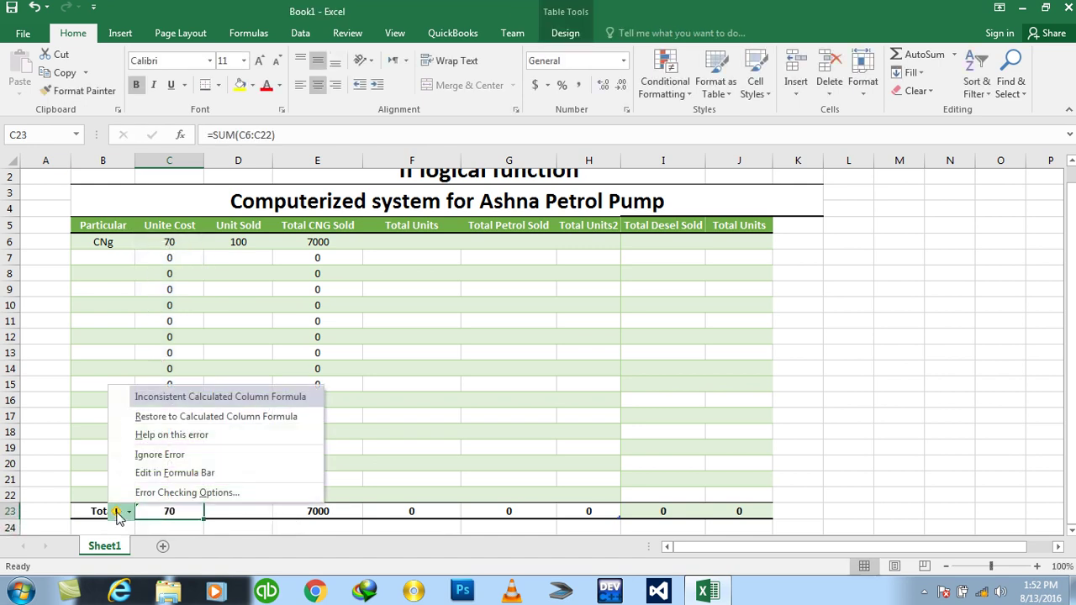
pyautogui.click(156, 454)
pyautogui.click(141, 435)
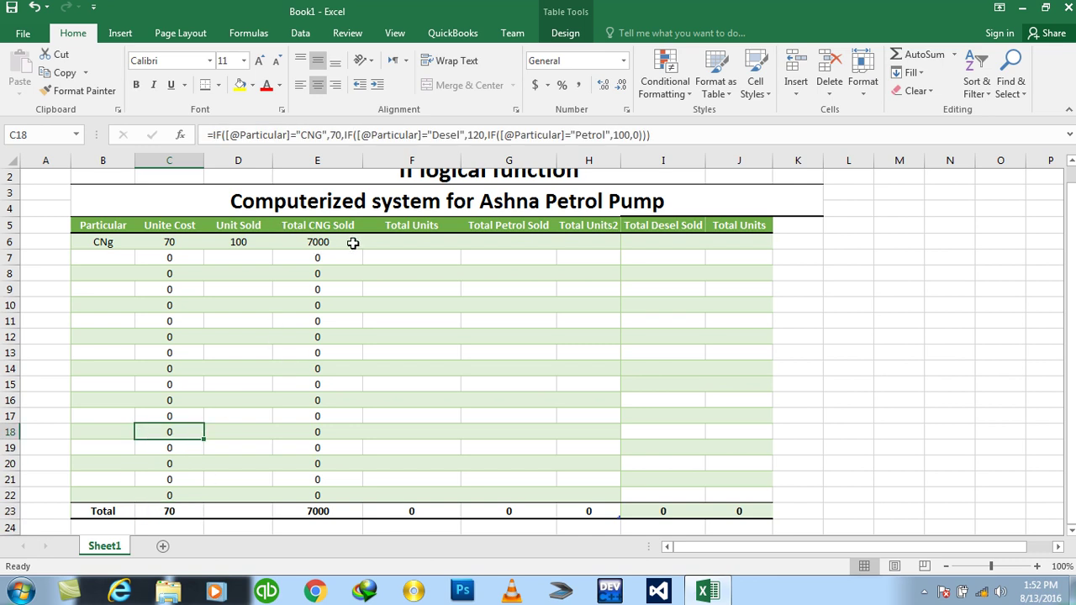
# - In Total Units cell F6, enter an IF formula returning Unit Sold when Particular is "CNG", else 0
pyautogui.click(381, 242)
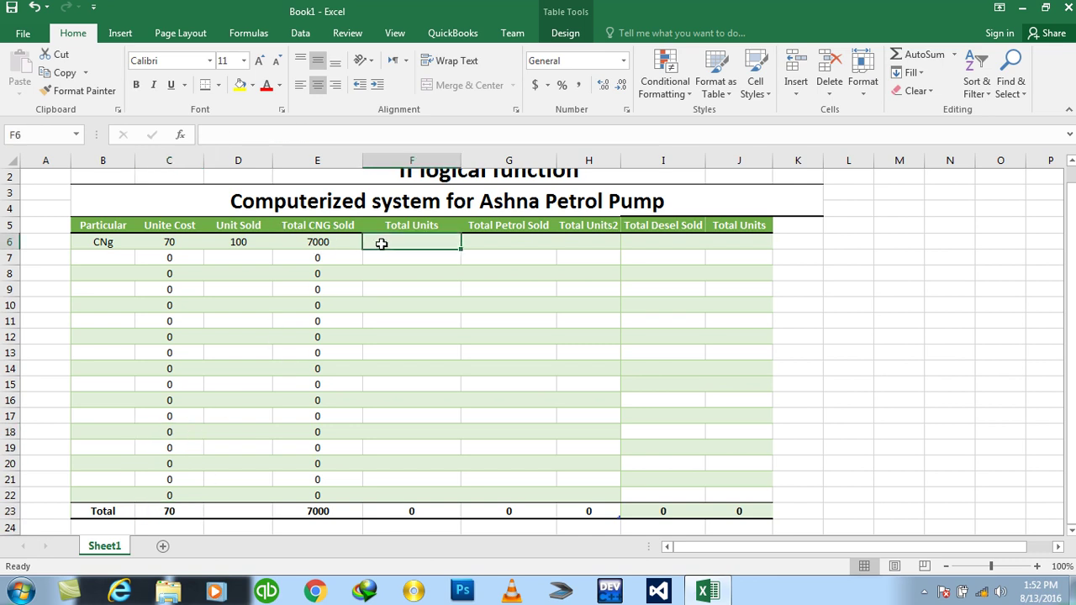
pyautogui.write('=if(')
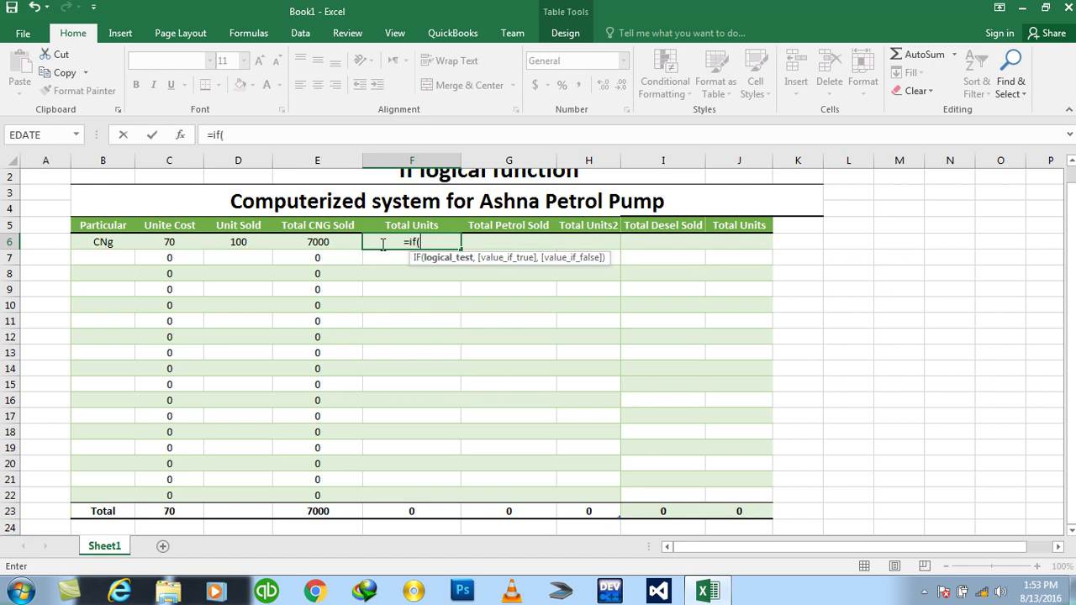
pyautogui.click(95, 241)
pyautogui.write('="CNG')
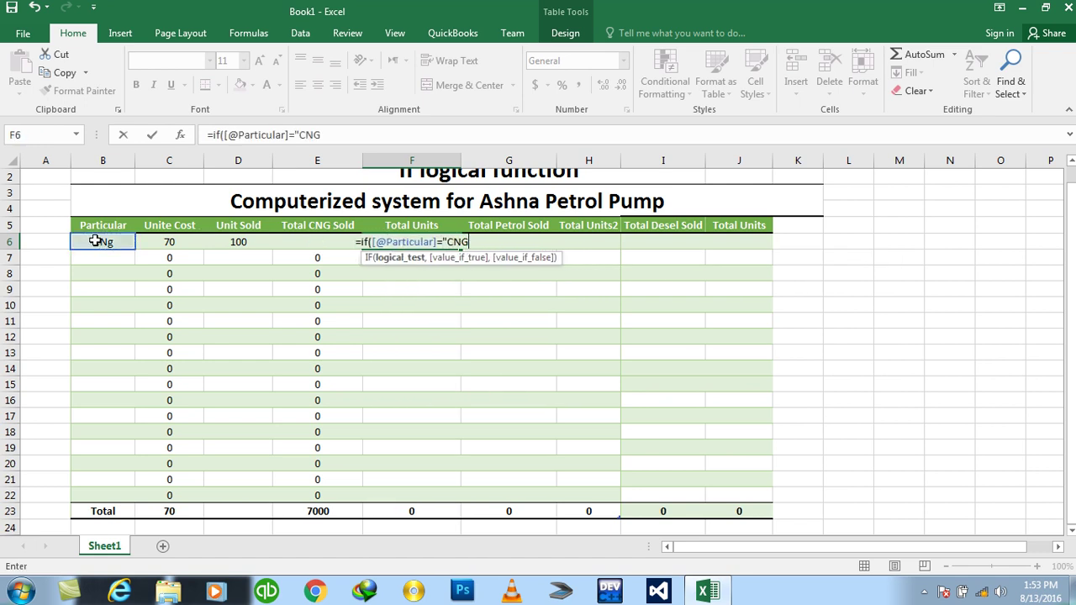
pyautogui.write('",')
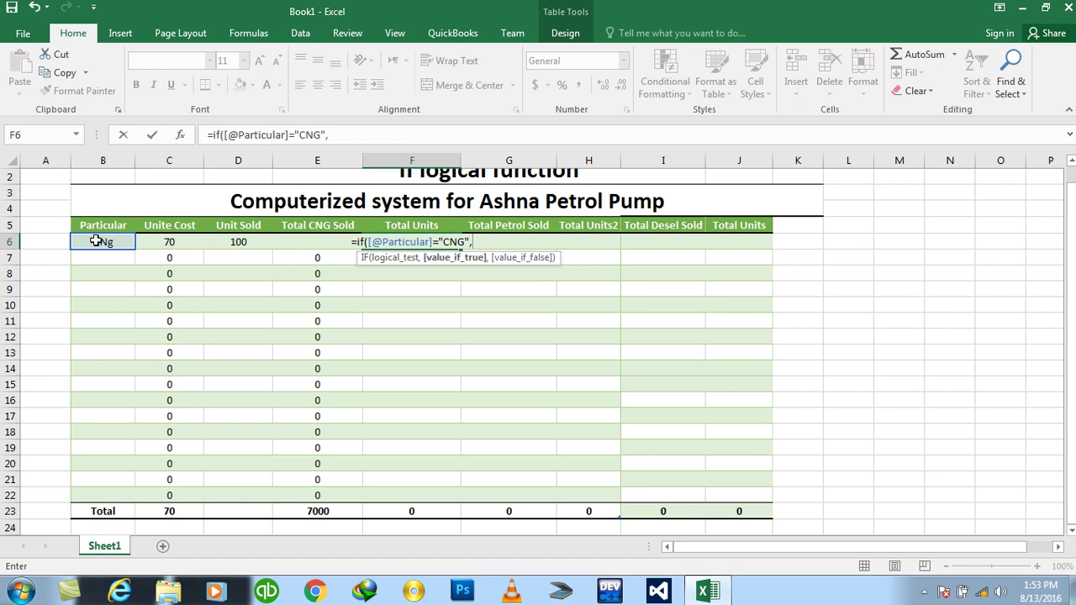
pyautogui.click(220, 243)
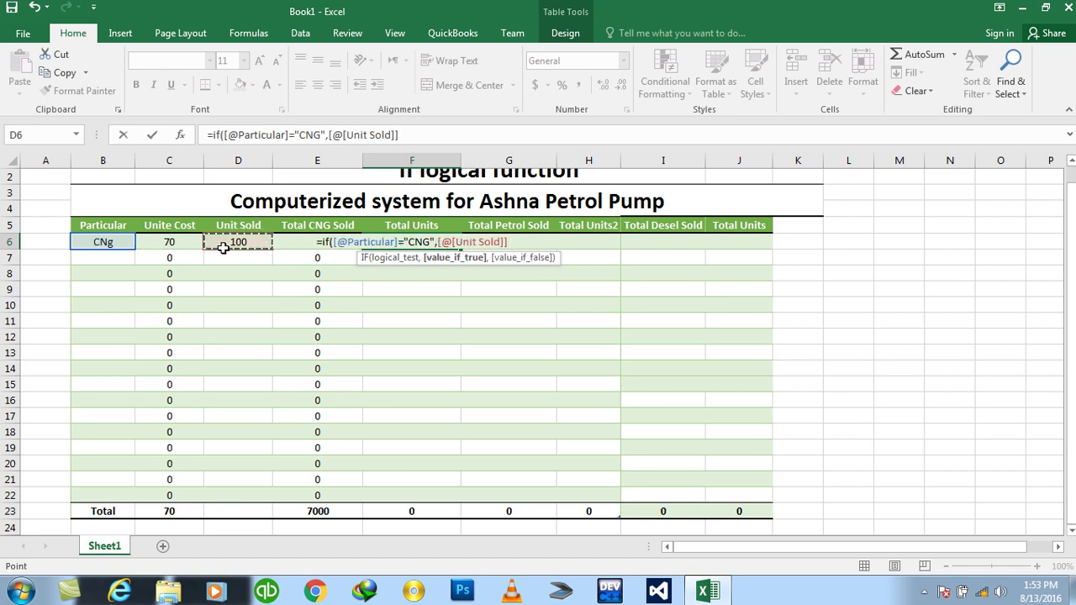
pyautogui.write(',0')
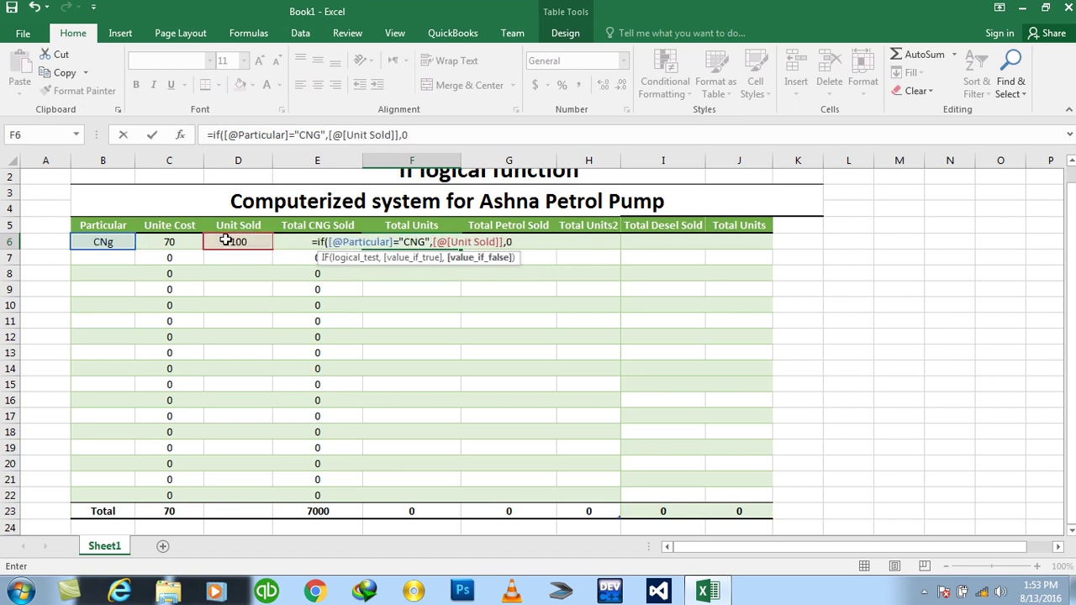
pyautogui.write(')')
pyautogui.press('Return')
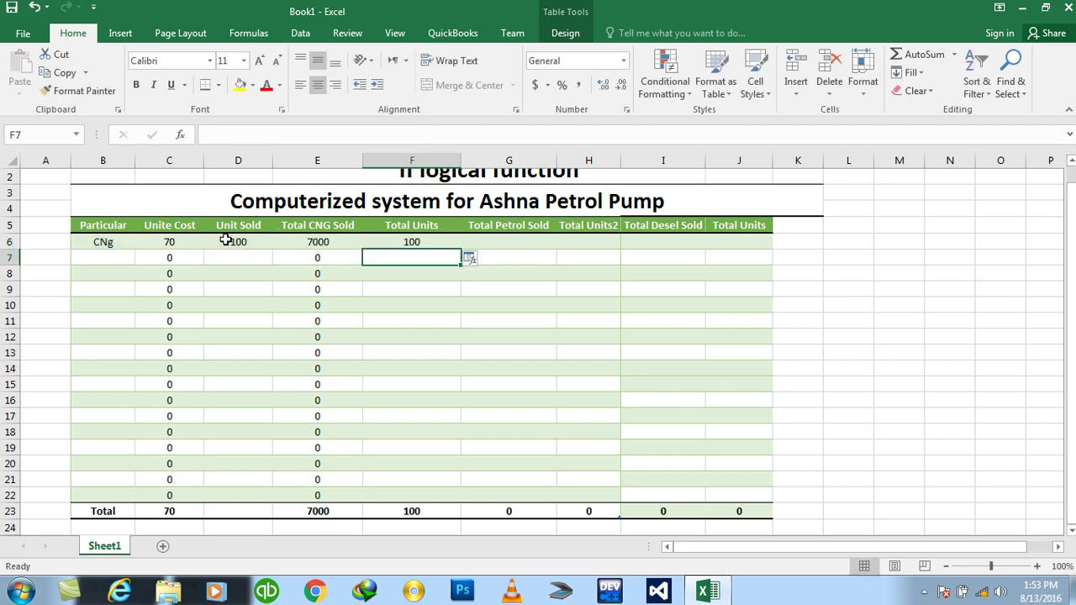
# - Fill the F6 Total Units formula down to F22 with Ctrl+D
pyautogui.press('Up')
pyautogui.hotkey('shift', 'Down')
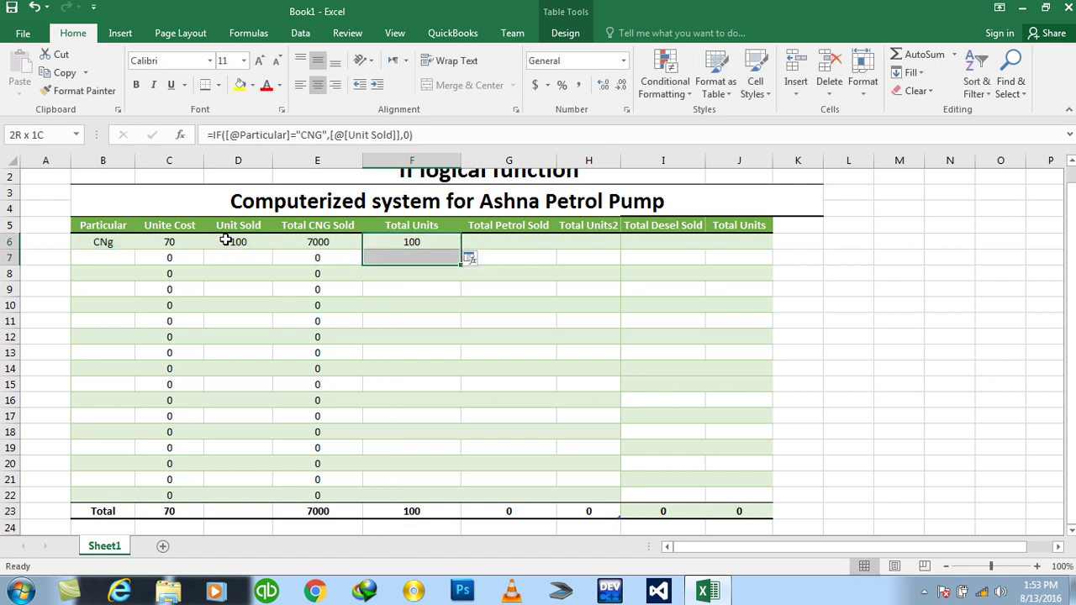
pyautogui.hotkey('shift', 'Down')
pyautogui.hotkey('shift', 'Down')
pyautogui.hotkey('shift', 'Down')
pyautogui.hotkey('shift', 'Down')
pyautogui.hotkey('shift', 'Down')
pyautogui.hotkey('shift', 'Down')
pyautogui.hotkey('shift', 'Down')
pyautogui.hotkey('ctrl', 'd')
pyautogui.click(225, 240)
# - Change the first product in B6 from CNg to Desel
pyautogui.press('Left')
pyautogui.press('Left')
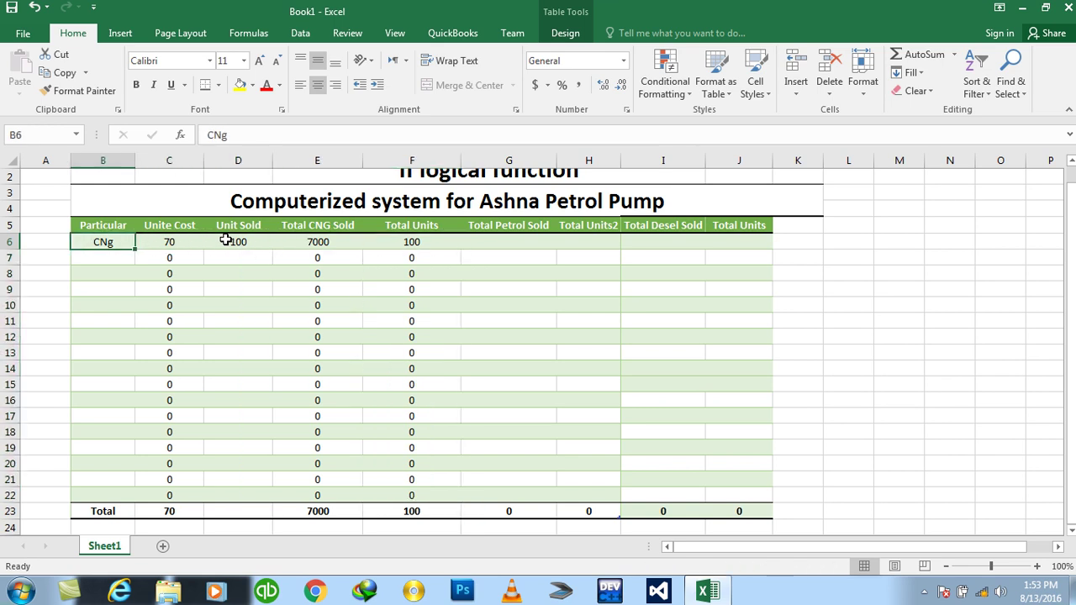
pyautogui.write('Desel')
pyautogui.press('Return')
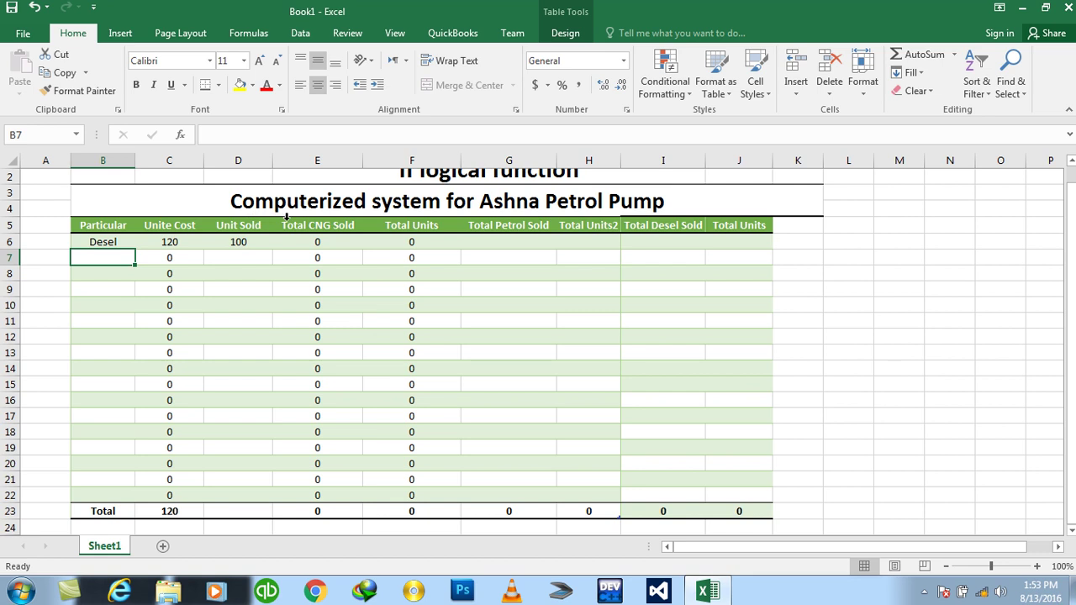
# - In G6, enter an IF formula giving Unite Cost times Unit Sold for "Petrol" rows, else 0
pyautogui.click(481, 244)
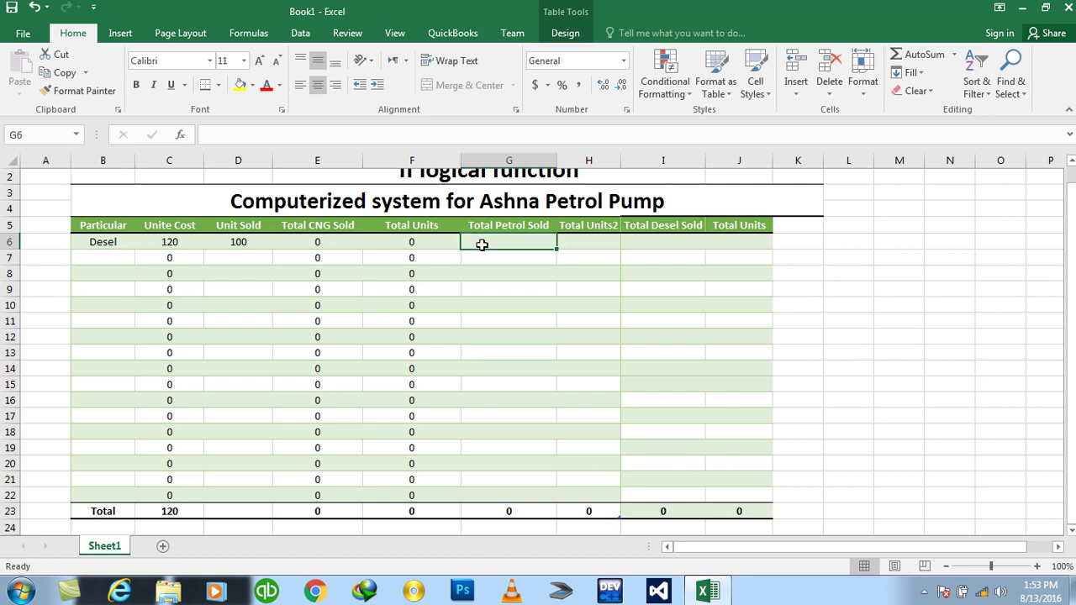
pyautogui.write('=if(')
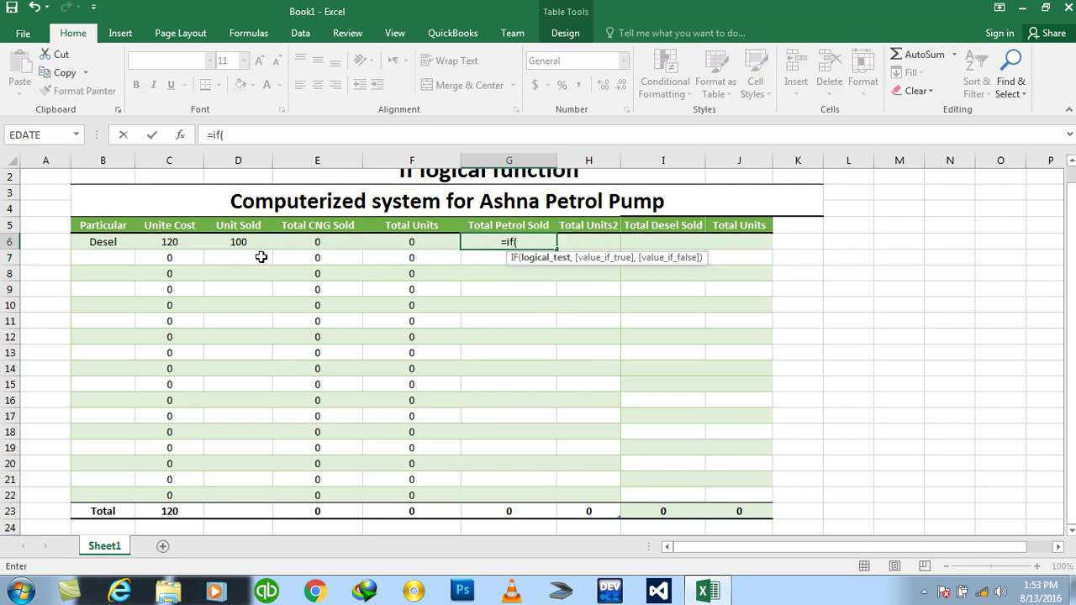
pyautogui.click(122, 243)
pyautogui.write('="Petrol",')
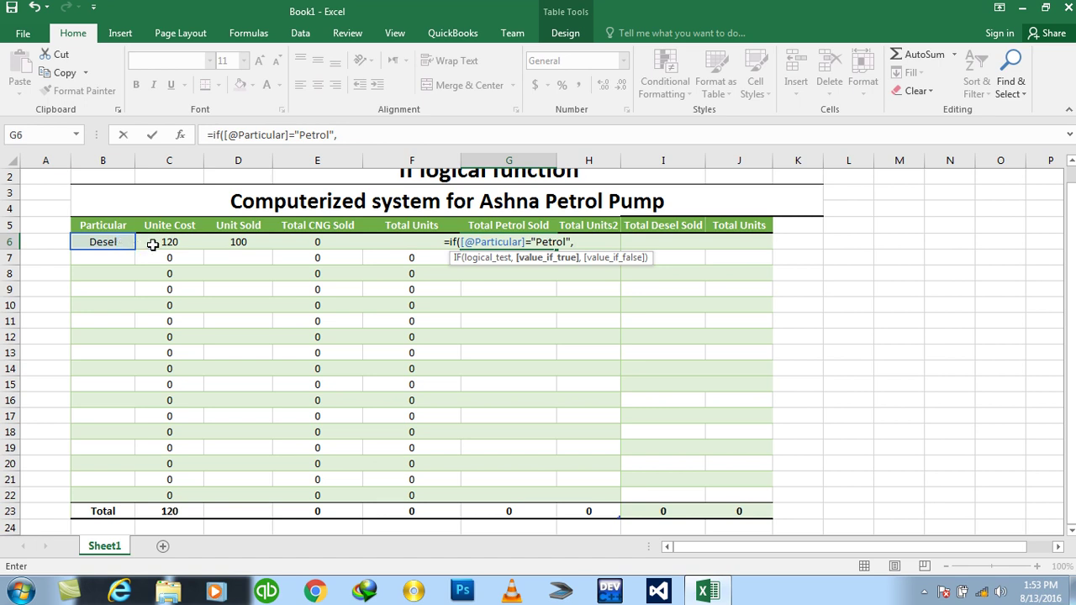
pyautogui.click(156, 244)
pyautogui.write('*')
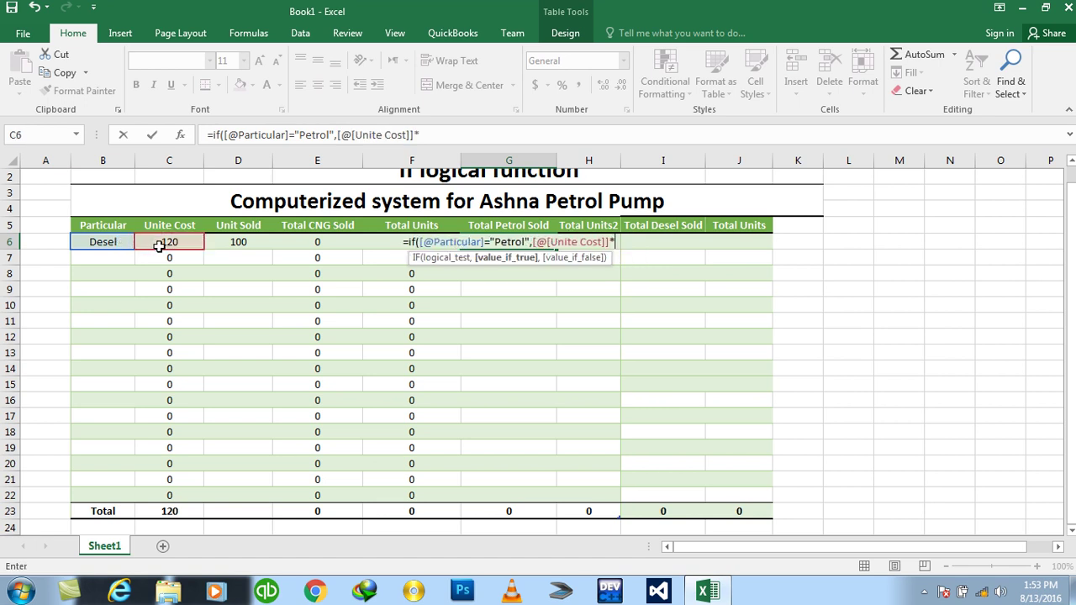
pyautogui.click(231, 242)
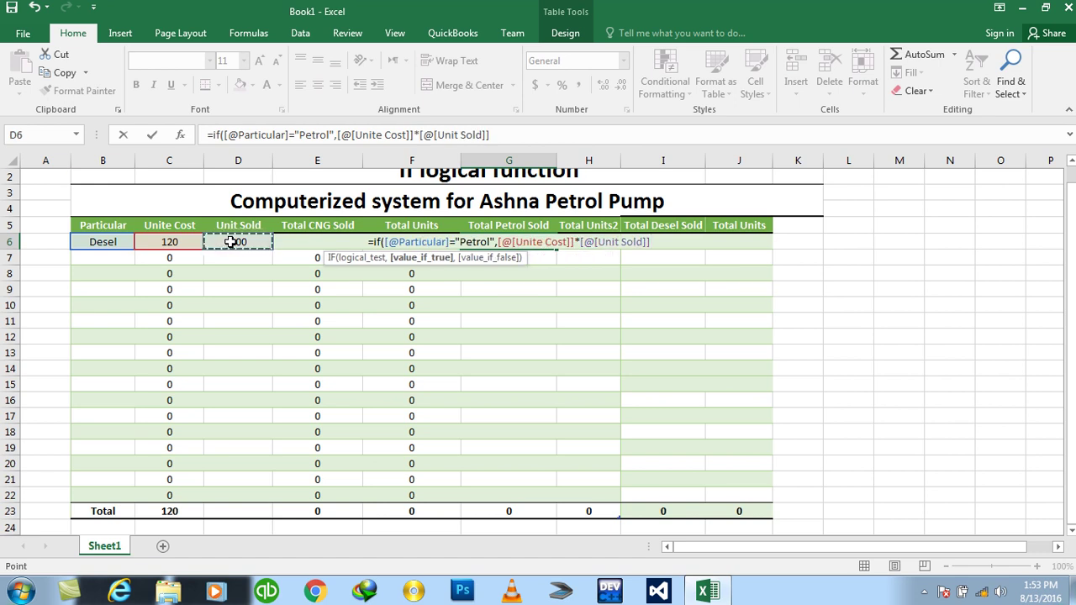
pyautogui.write(',0)')
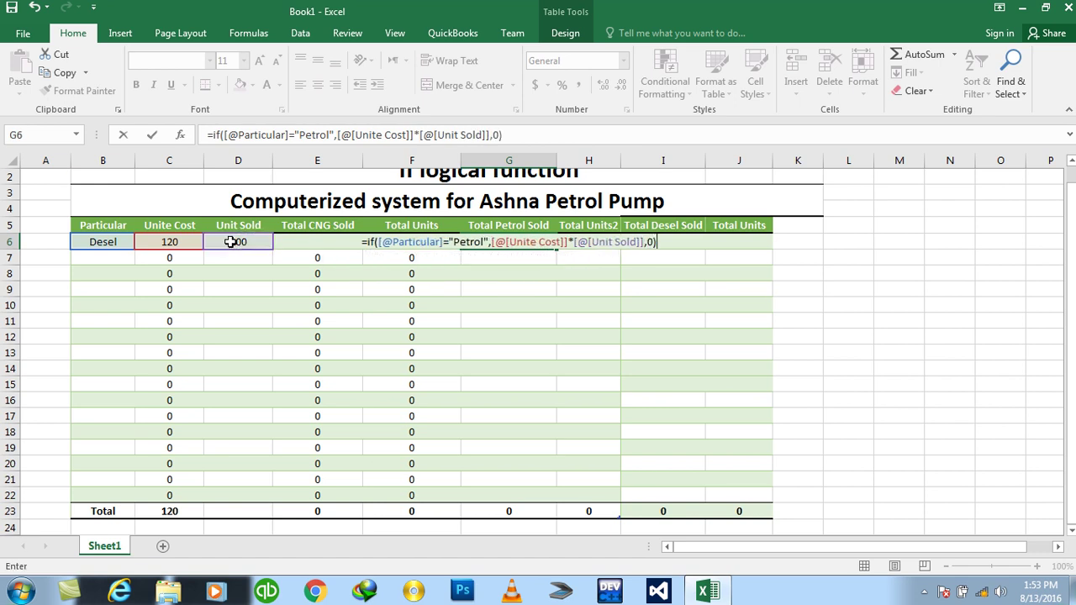
pyautogui.press('Return')
# - Fill the Total Petrol Sold formula down G6:G22 with Ctrl+D
pyautogui.press('Up')
pyautogui.hotkey('shift', 'Down')
pyautogui.hotkey('shift', 'Down')
pyautogui.hotkey('shift', 'Down')
pyautogui.hotkey('shift', 'Down')
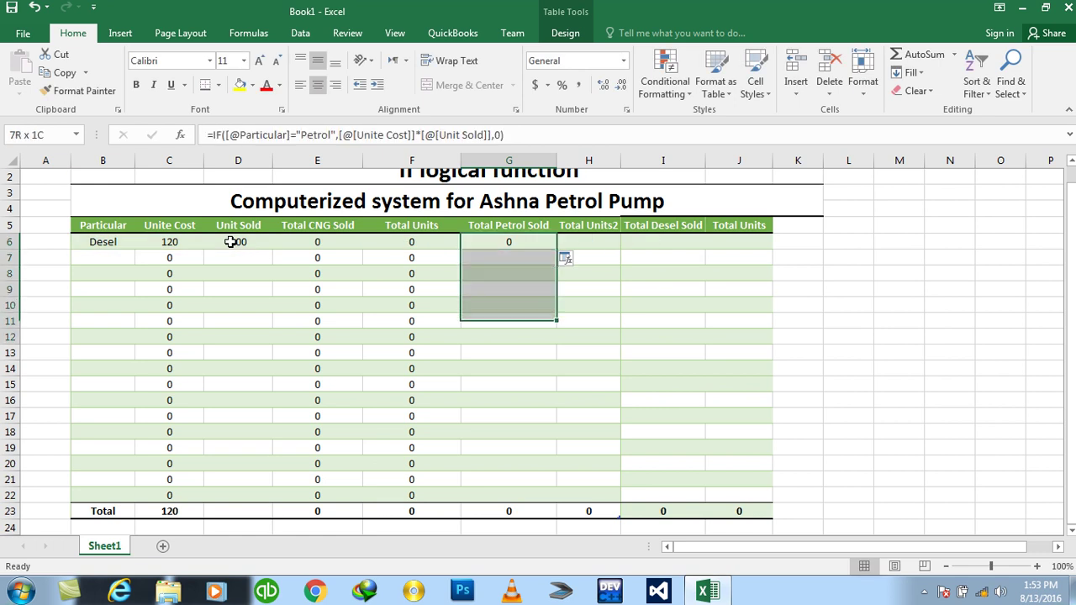
pyautogui.hotkey('shift', 'Down')
pyautogui.hotkey('shift', 'Down')
pyautogui.hotkey('shift', 'Down')
pyautogui.hotkey('shift', 'Down')
pyautogui.hotkey('ctrl', 'd')
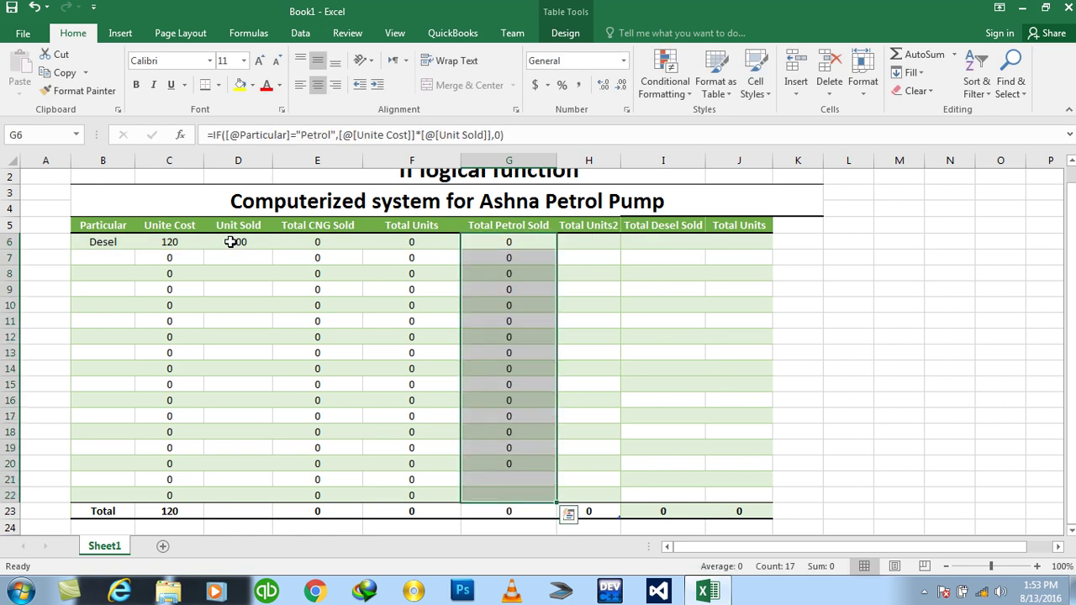
pyautogui.press('Right')
# - In H6, enter an IF formula returning Unit Sold when Particular is "Desel", else 0
pyautogui.write('=if(')
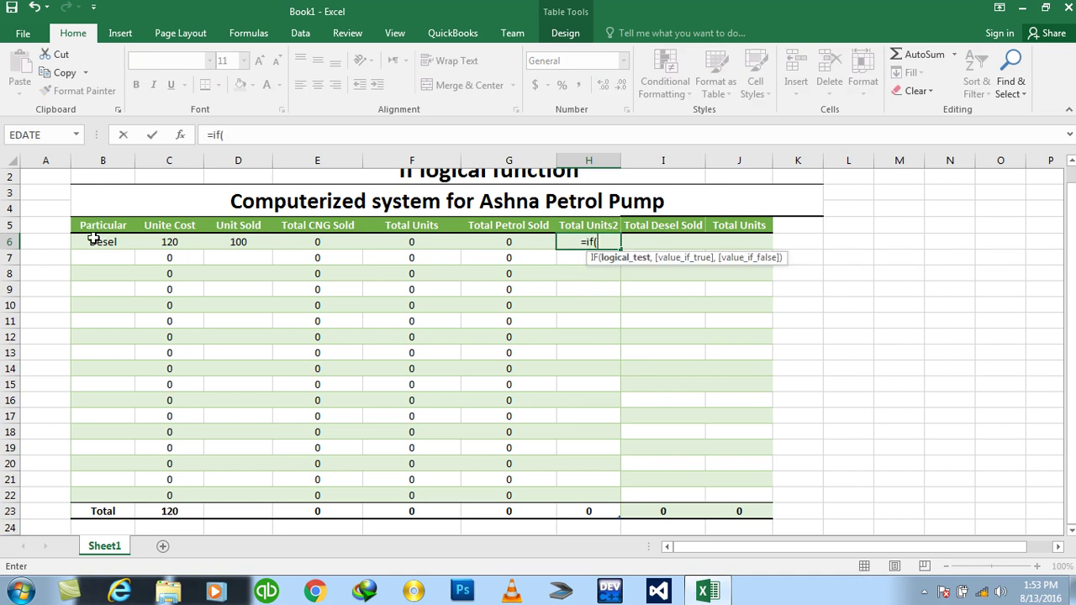
pyautogui.click(94, 242)
pyautogui.write('="')
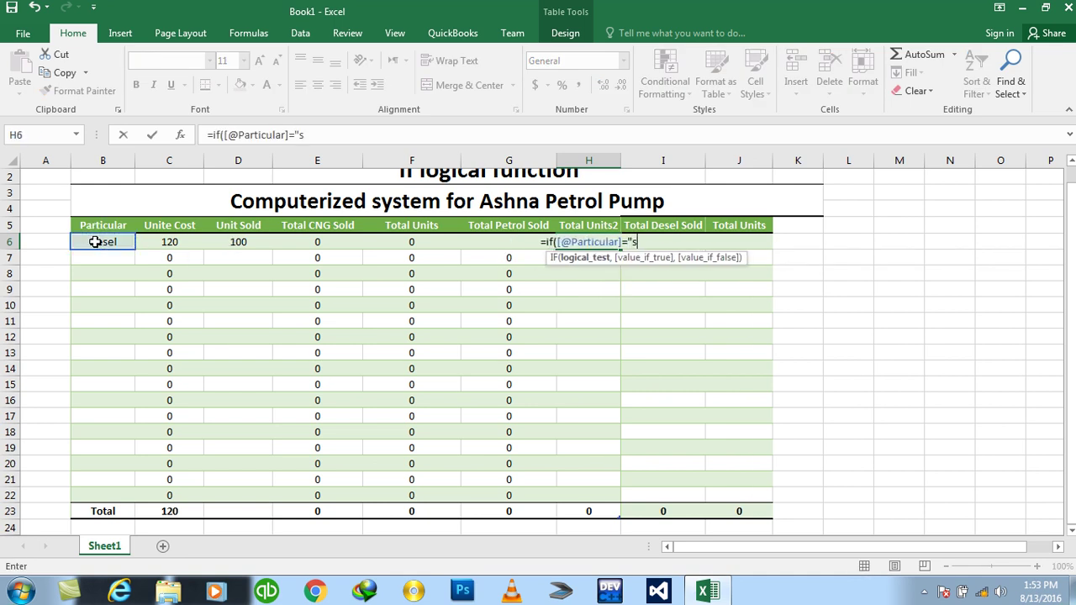
pyautogui.write('Desel",')
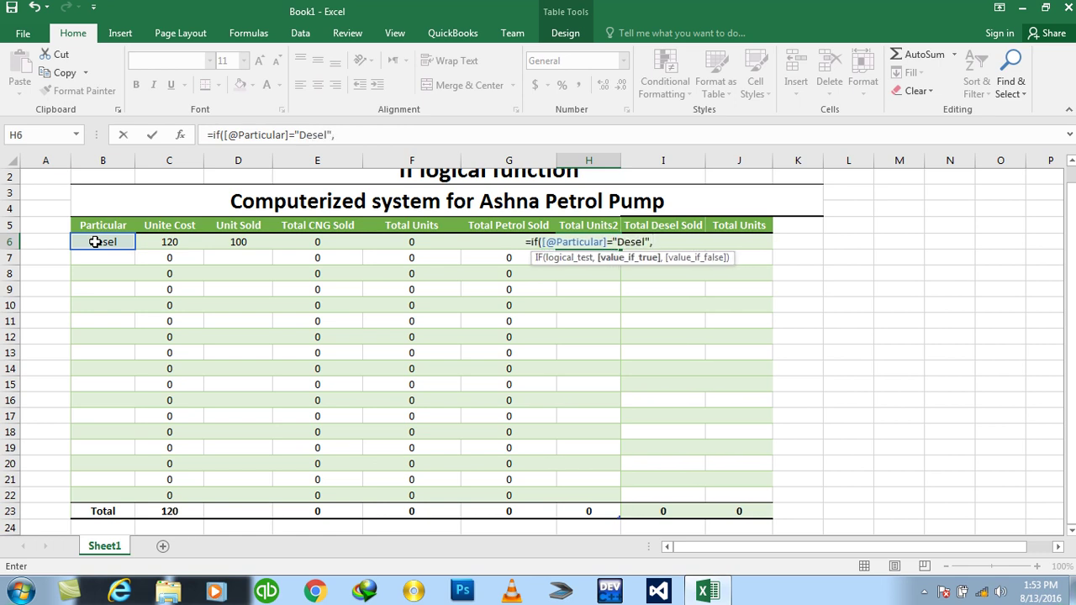
pyautogui.click(257, 241)
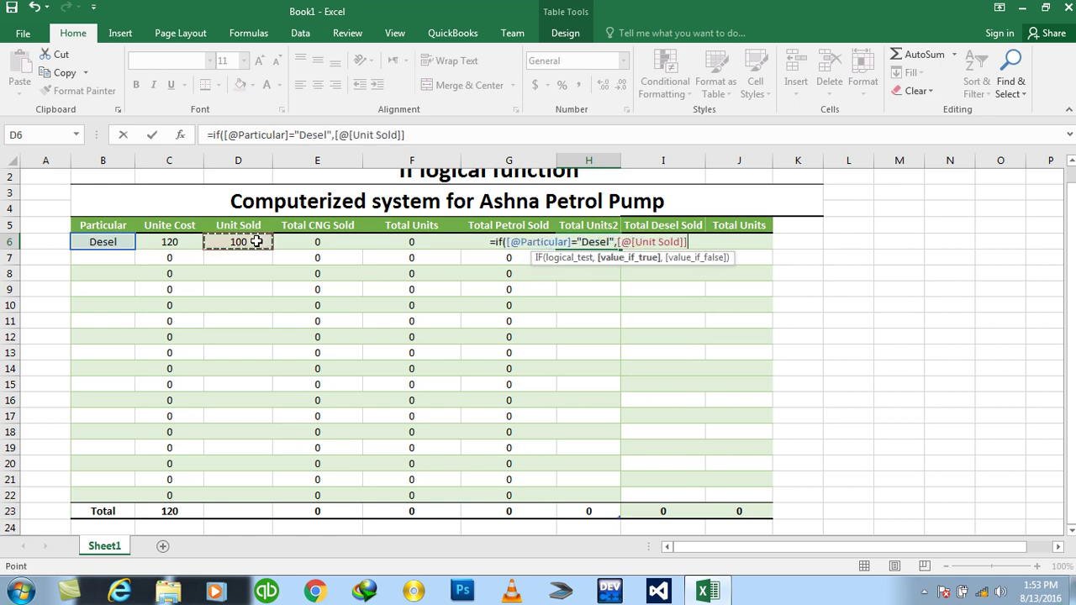
pyautogui.write(',0)')
pyautogui.press('Return')
# - Fill the Total Units2 formula down to H22 with Ctrl+D
pyautogui.press('Up')
pyautogui.hotkey('shift', 'Down')
pyautogui.hotkey('shift', 'Down')
pyautogui.hotkey('shift', 'Down')
pyautogui.hotkey('shift', 'Down')
pyautogui.hotkey('shift', 'Down')
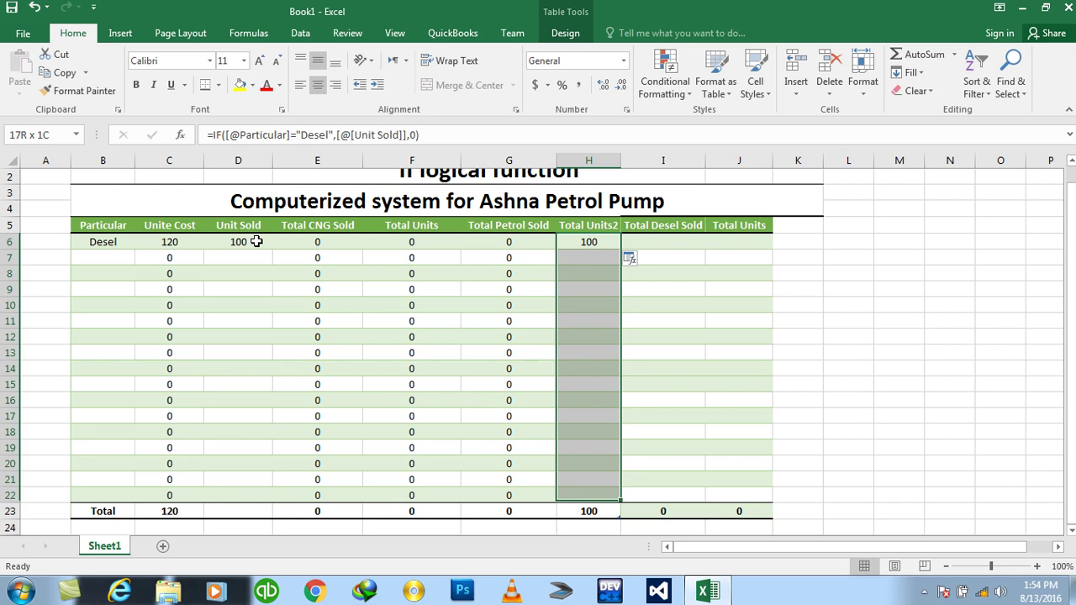
pyautogui.hotkey('ctrl', 'd')
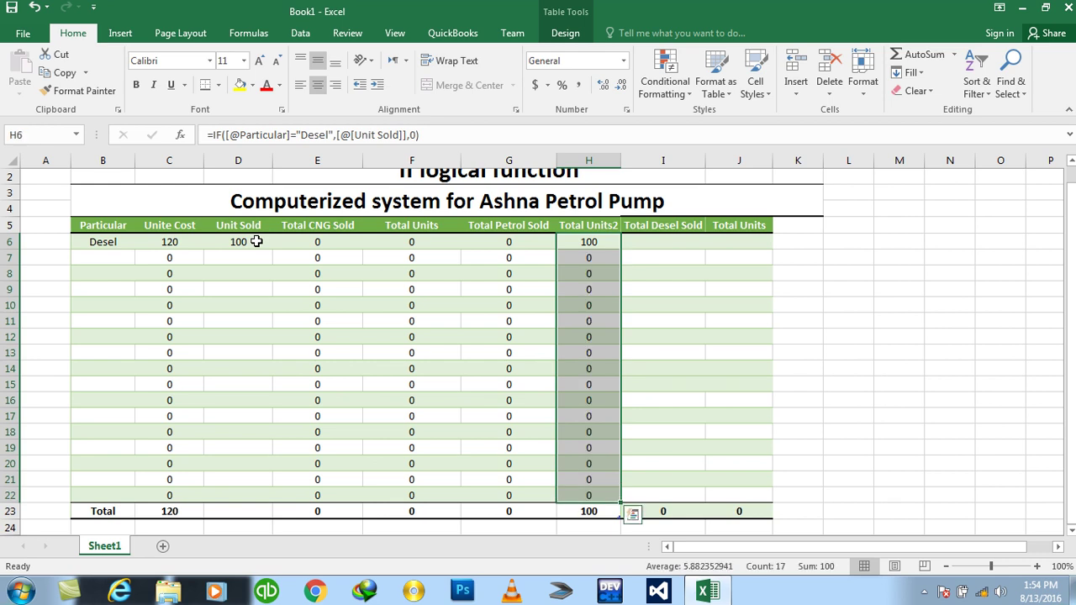
pyautogui.press('Down')
pyautogui.press('Up')
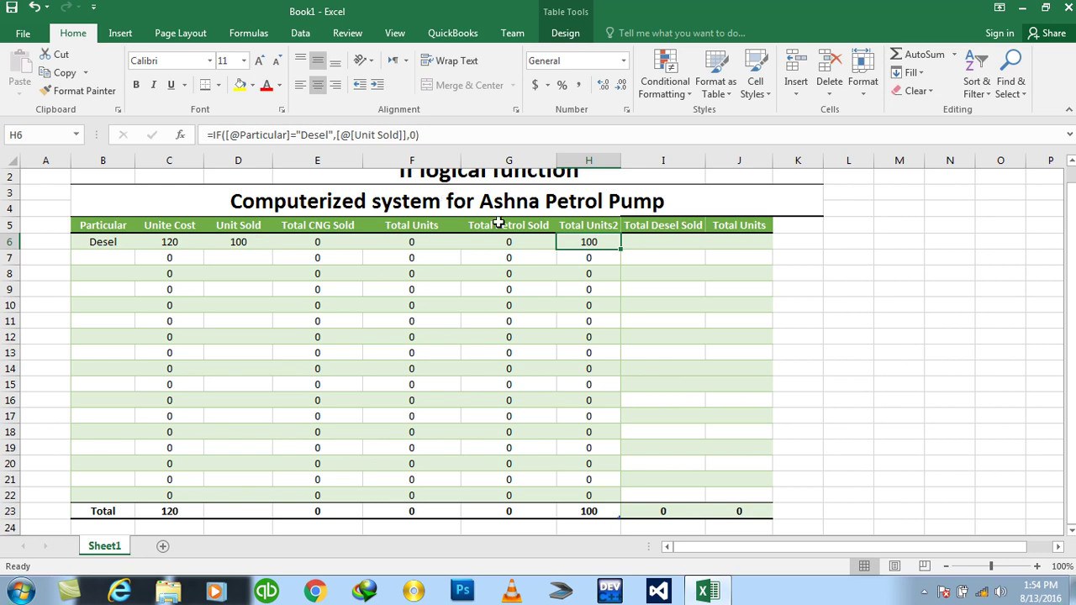
pyautogui.click(502, 239)
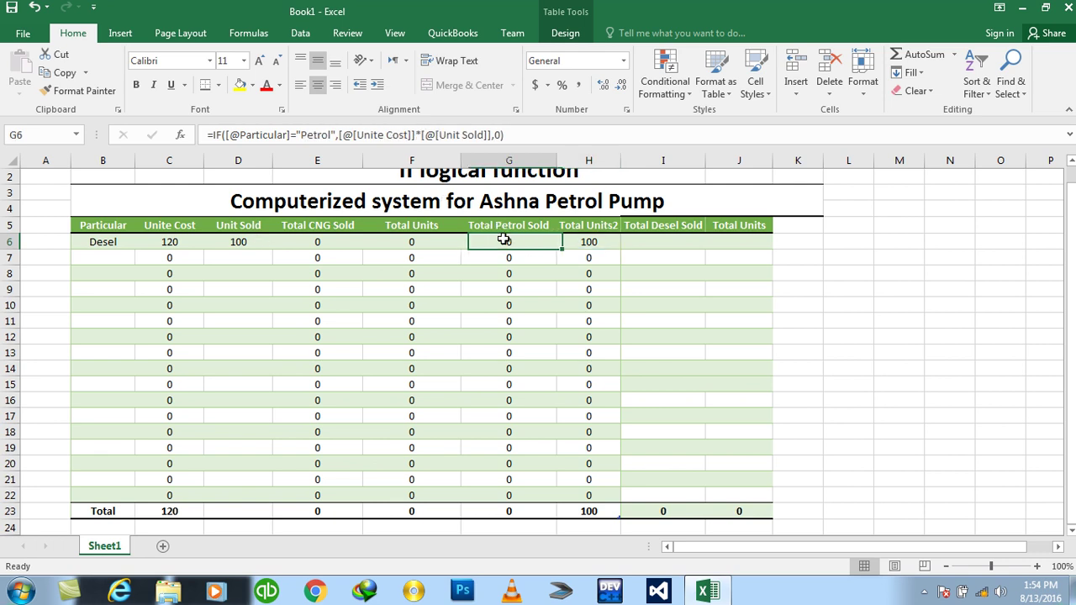
# - Edit the H6 formula so it tests for "Petrol" instead of "Desel"
pyautogui.doubleClick(589, 242)
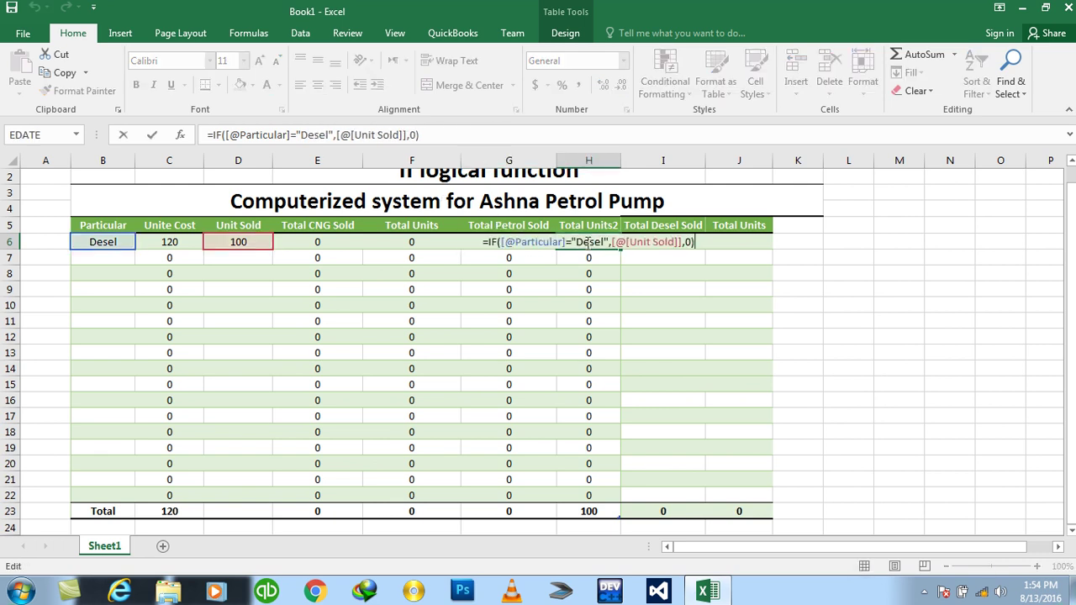
pyautogui.moveTo(578, 241); pyautogui.dragTo(600, 242)
pyautogui.write('Petrol')
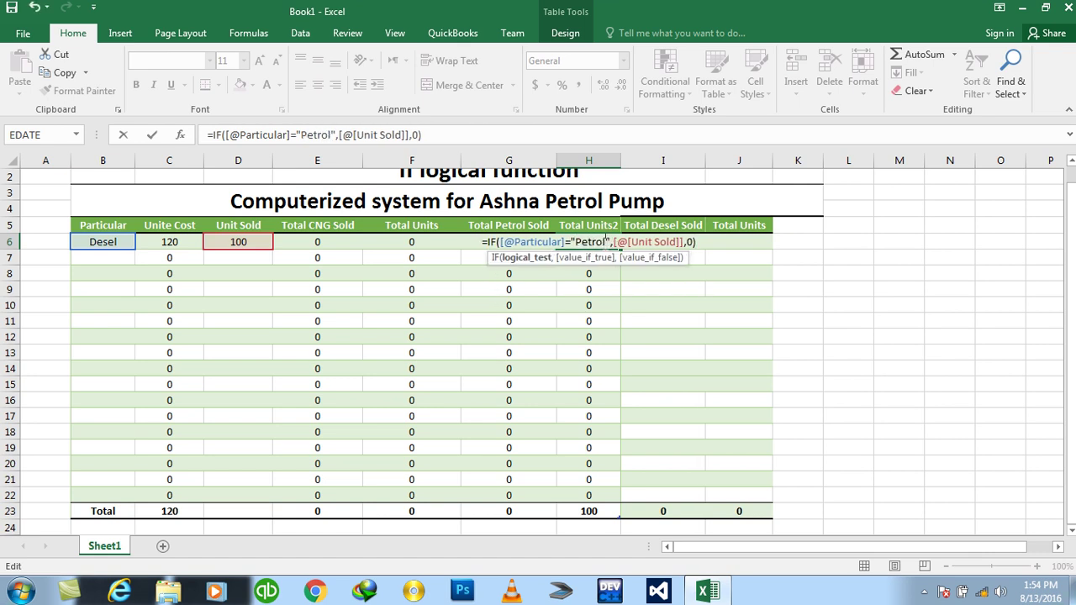
pyautogui.press('Tab')
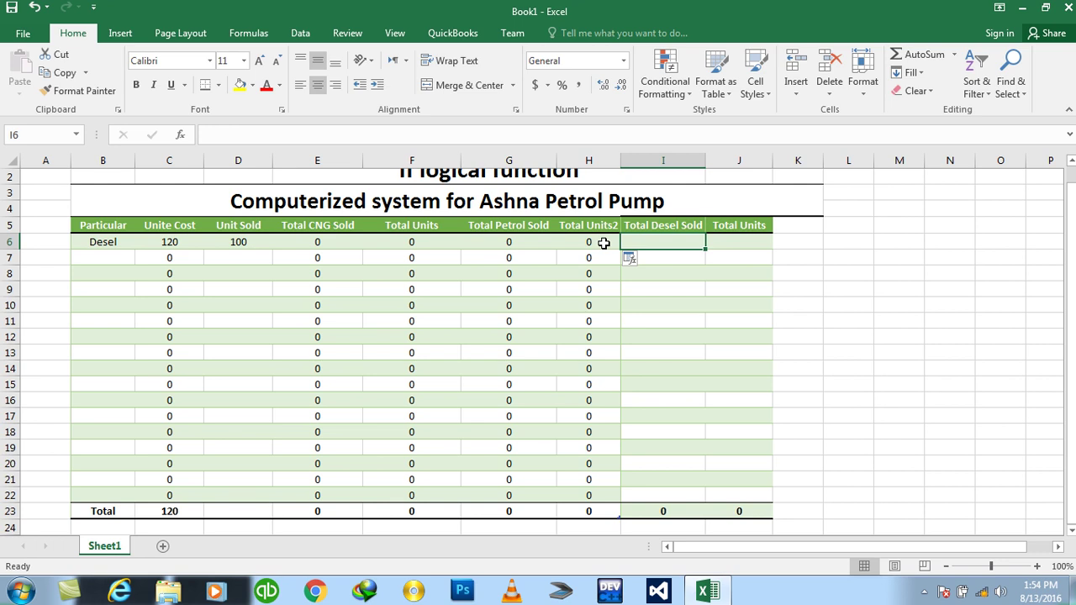
# - In I6, enter an IF formula giving Unite Cost times Unit Sold for "Desel" rows, else 0
pyautogui.write('=if(')
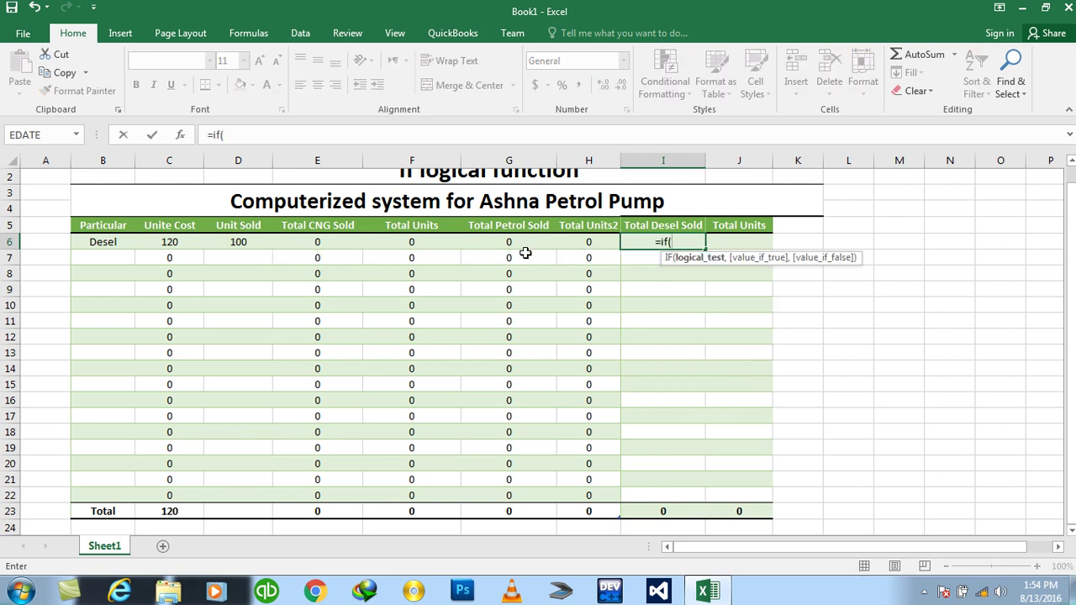
pyautogui.click(118, 240)
pyautogui.write('="')
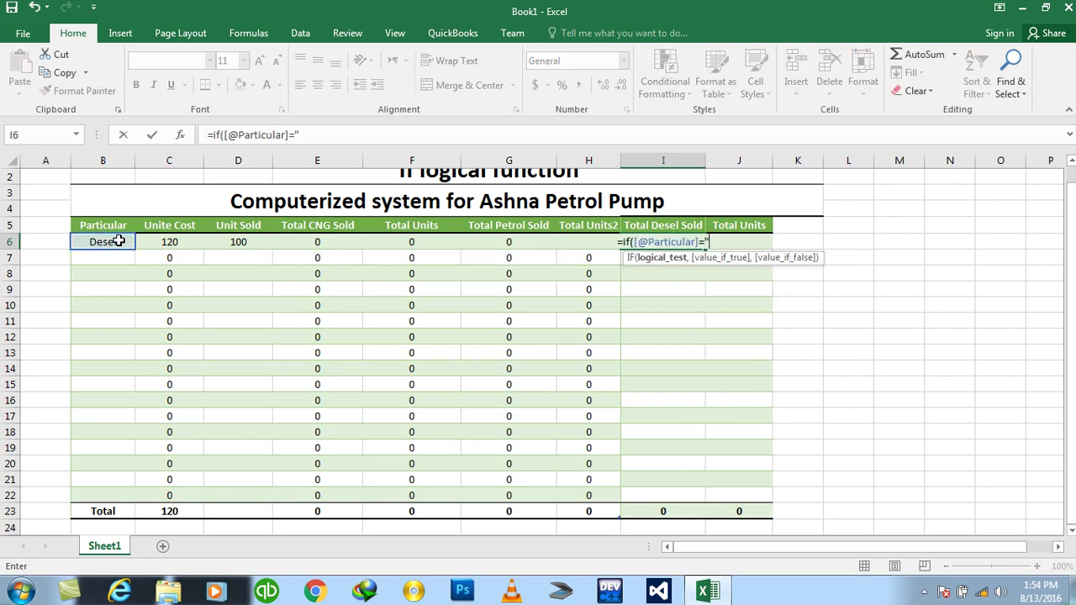
pyautogui.write('Desel",')
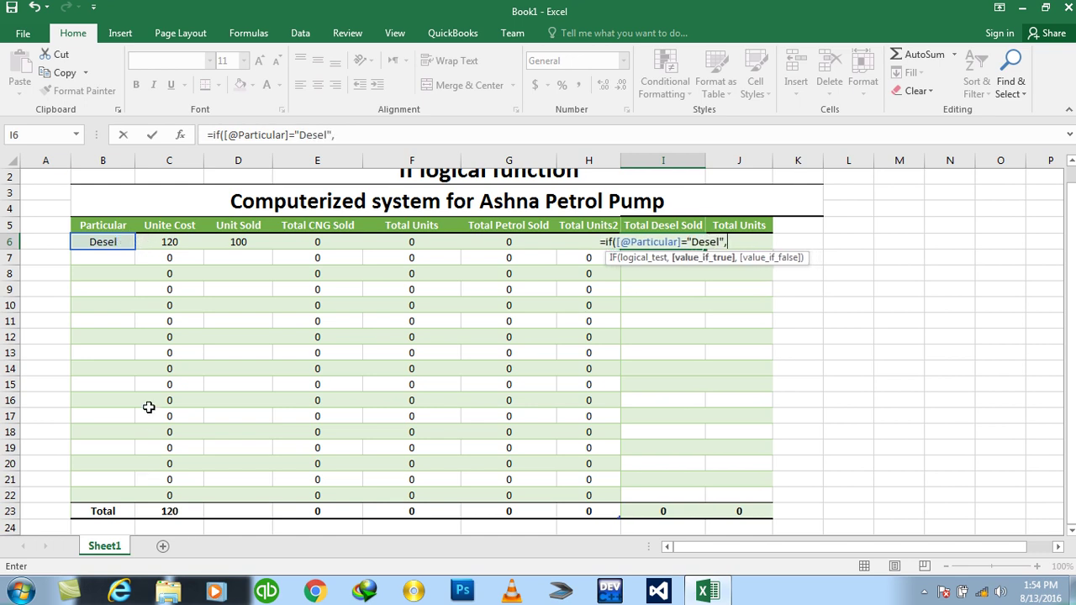
pyautogui.click(166, 240)
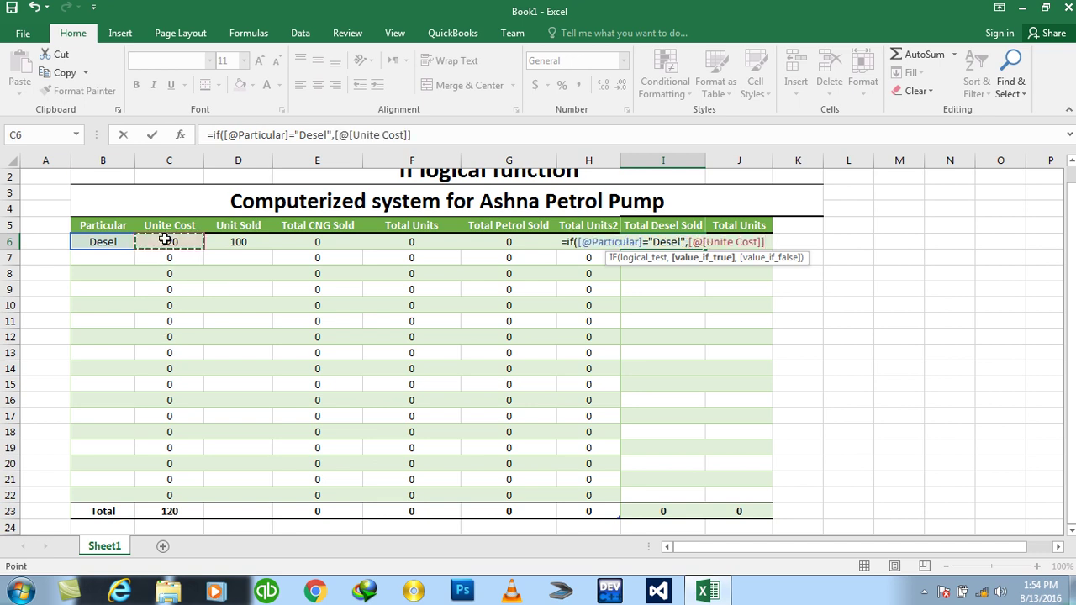
pyautogui.write('*')
pyautogui.click(227, 240)
pyautogui.write(',0')
pyautogui.press('Return')
# - Fill the Total Desel Sold formula down I6:I22, excluding the Total row
pyautogui.press('Up')
pyautogui.hotkey('shift', 'Down')
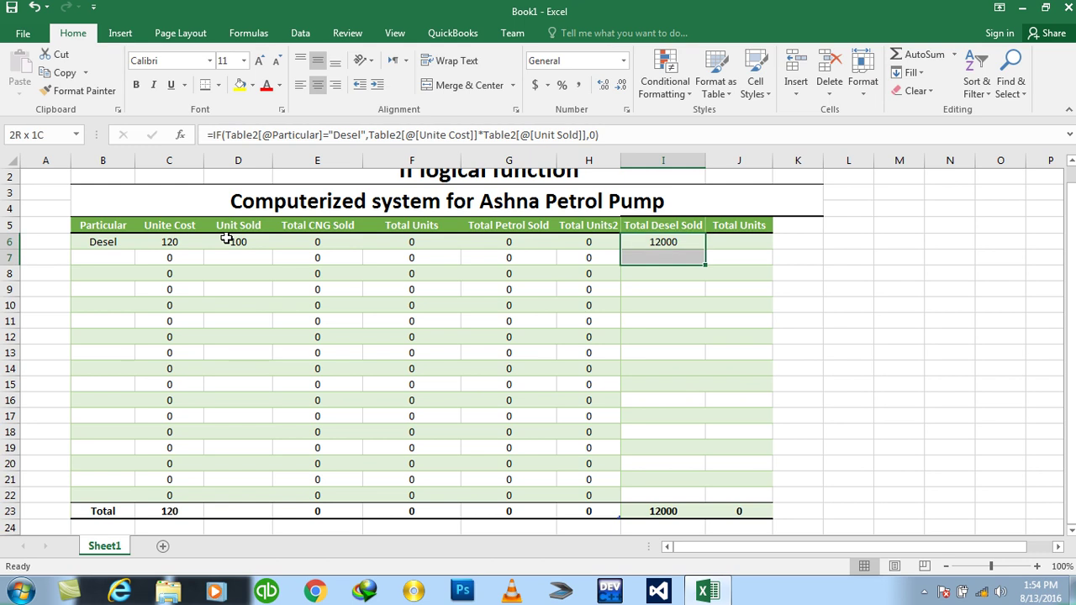
pyautogui.hotkey('shift', 'Down')
pyautogui.hotkey('shift', 'Down')
pyautogui.hotkey('shift', 'Down')
pyautogui.hotkey('shift', 'Down')
pyautogui.hotkey('shift', 'Down')
pyautogui.hotkey('shift', 'Down')
pyautogui.hotkey('shift', 'Up')
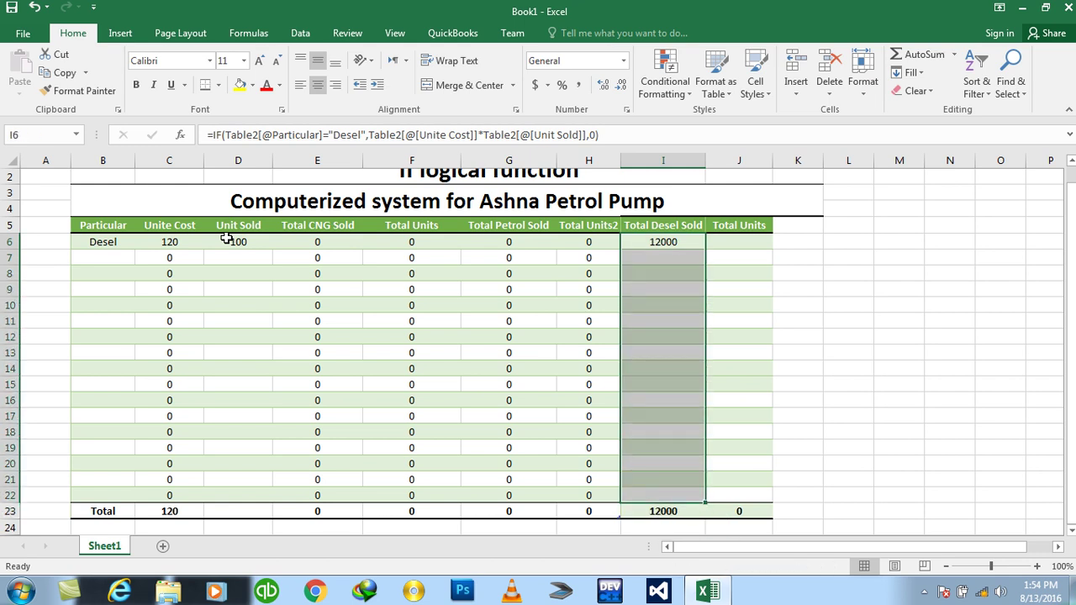
pyautogui.hotkey('ctrl', 'd')
pyautogui.press('Right')
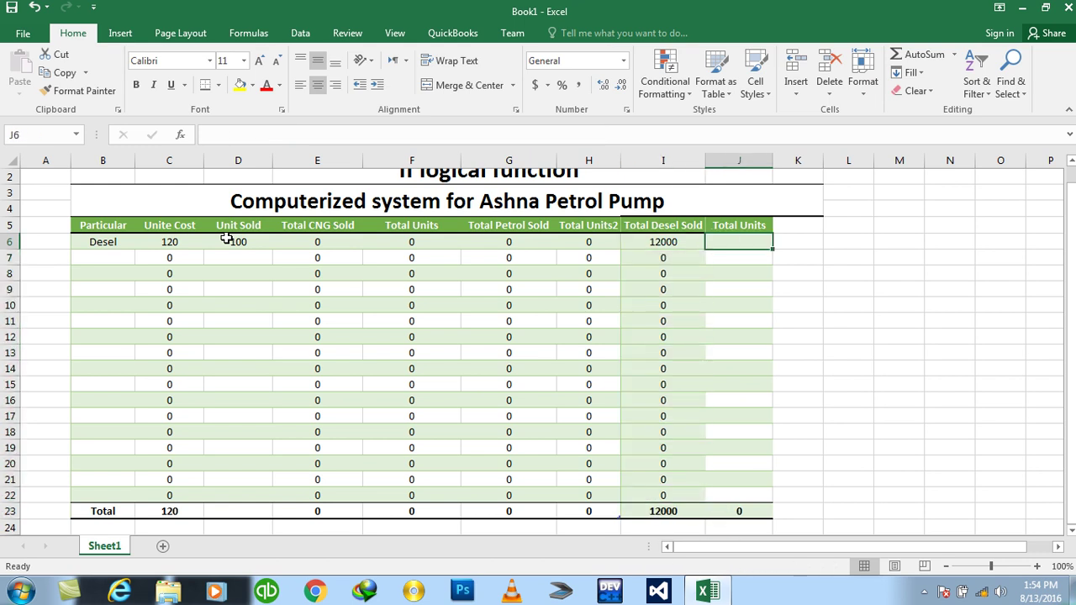
pyautogui.write('=if(')
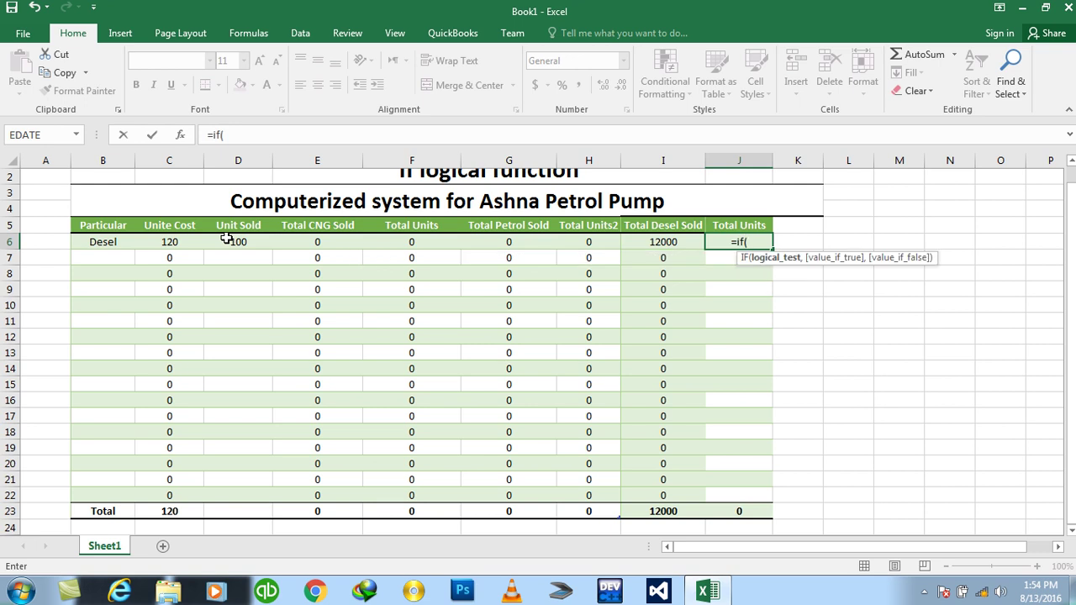
pyautogui.click(107, 242)
pyautogui.write('="Desel",')
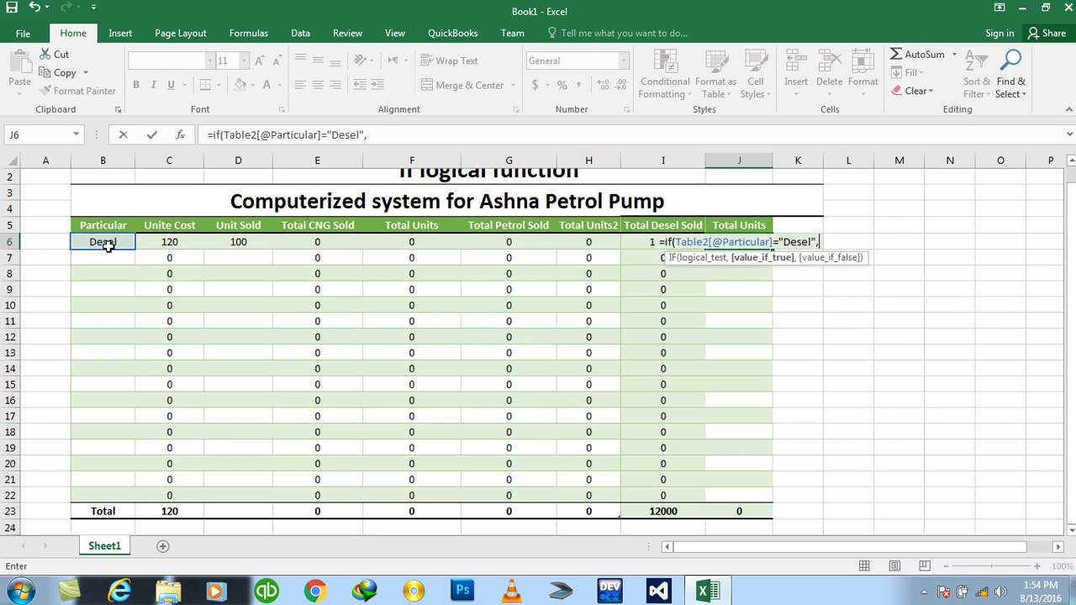
pyautogui.click(251, 242)
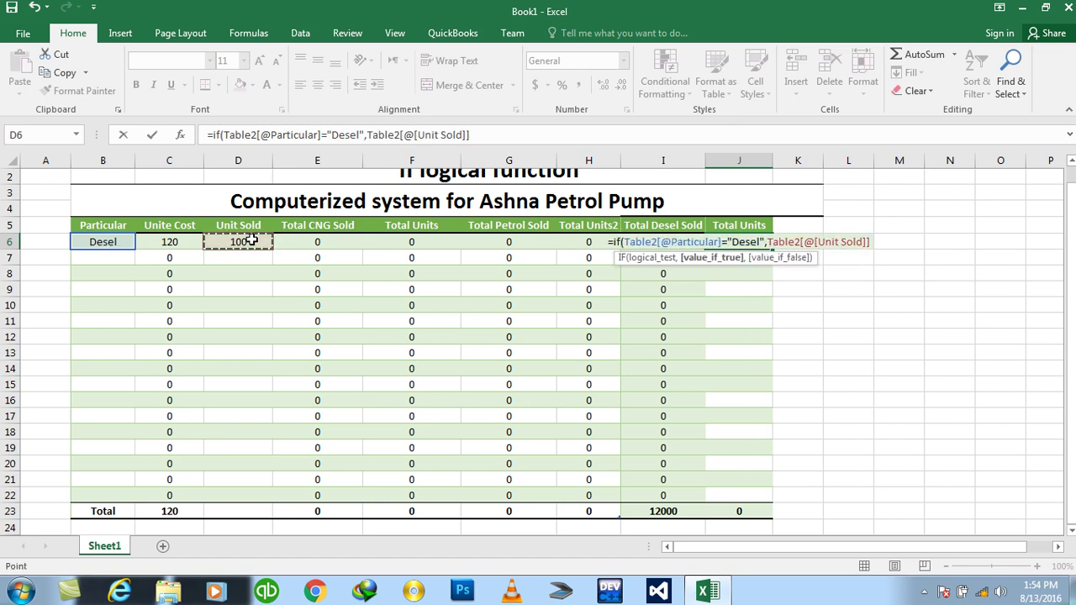
pyautogui.write(',0)')
pyautogui.press('Return')
# - Fill the J6 Total Units formula down to J22 with Ctrl+D
pyautogui.press('Up')
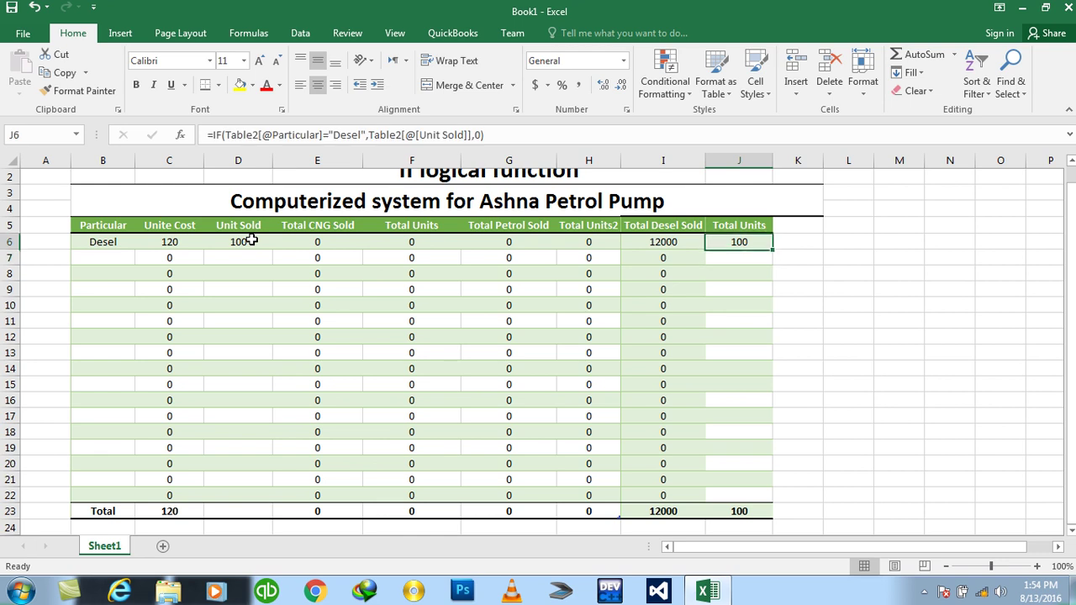
pyautogui.hotkey('shift', 'Down')
pyautogui.hotkey('shift', 'Down')
pyautogui.hotkey('shift', 'Down')
pyautogui.hotkey('shift', 'Down')
pyautogui.hotkey('shift', 'Down')
pyautogui.hotkey('shift', 'Down')
pyautogui.hotkey('shift', 'Down')
pyautogui.hotkey('shift', 'Down')
pyautogui.hotkey('shift', 'Down')
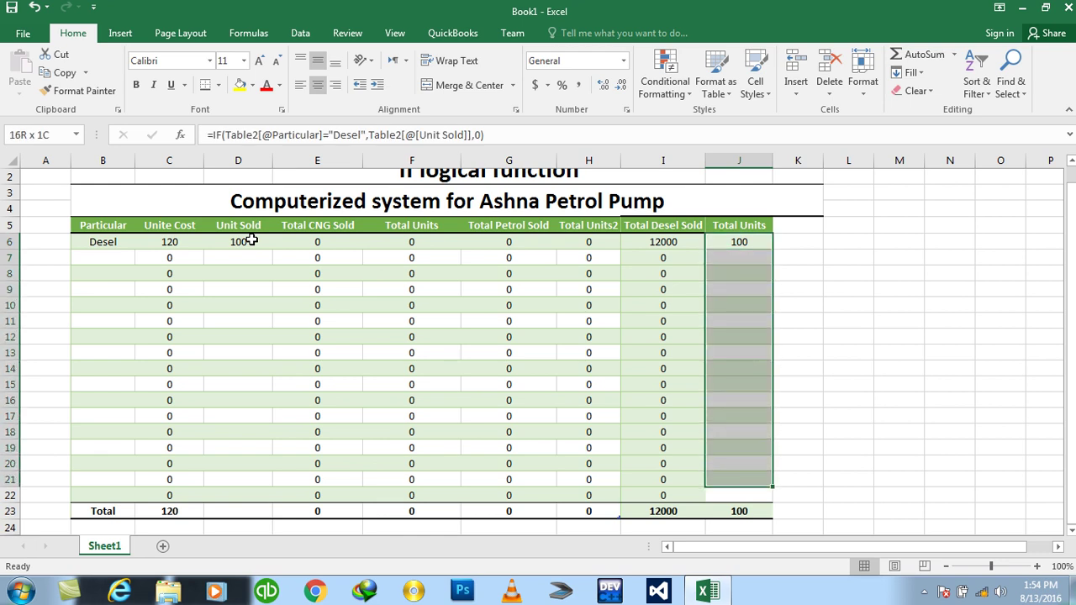
pyautogui.hotkey('shift', 'Down')
pyautogui.hotkey('ctrl', 'd')
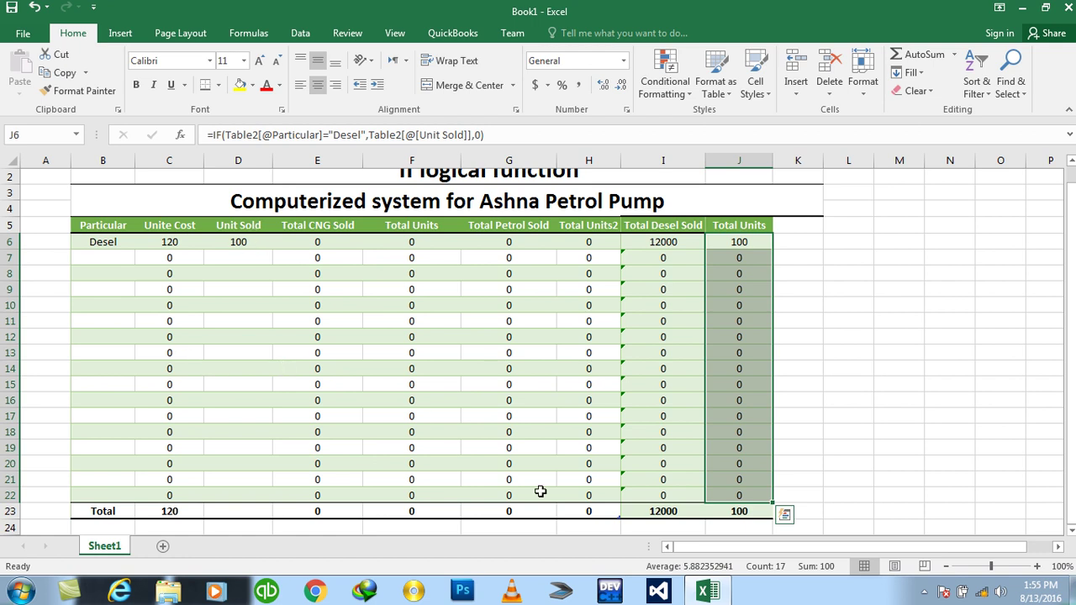
pyautogui.click(653, 511)
pyautogui.click(653, 511)
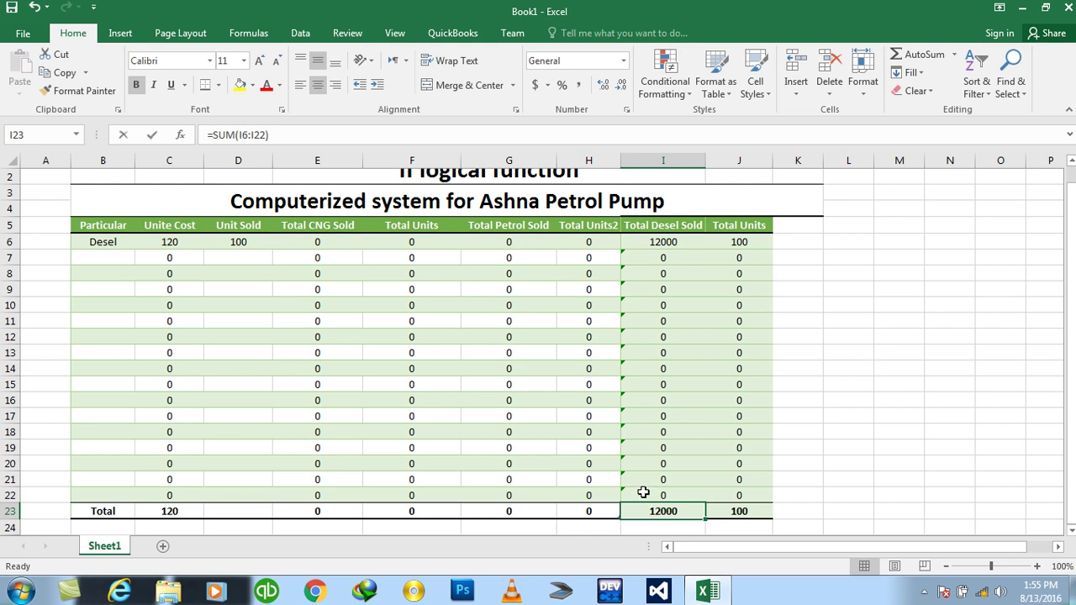
# - Total the Desel sales column in I23 with =SUM(I6:I22)
pyautogui.write('=sum(')
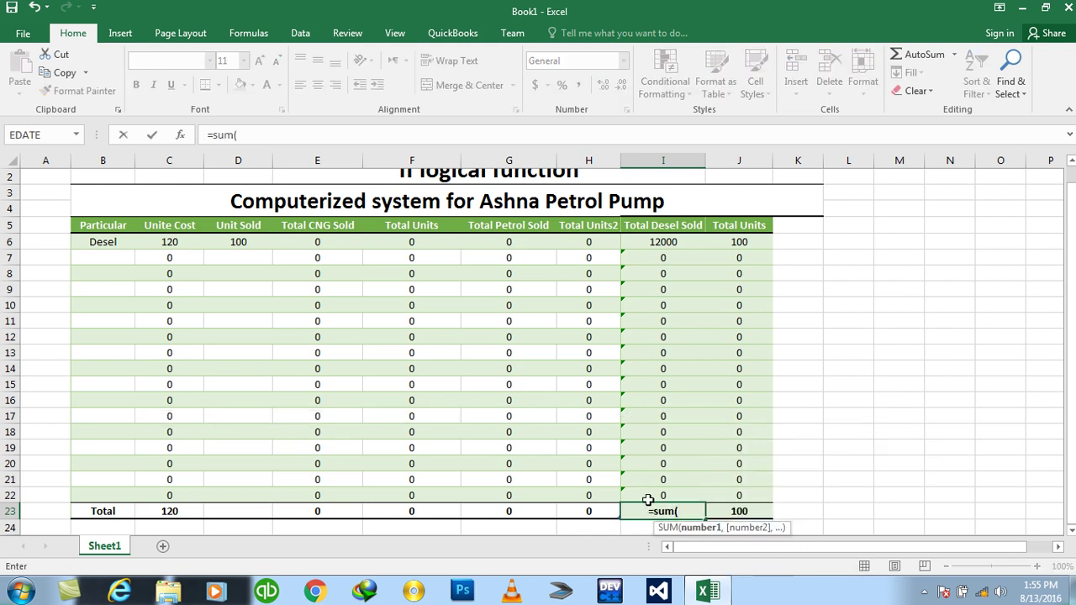
pyautogui.moveTo(664, 242); pyautogui.dragTo(668, 492)
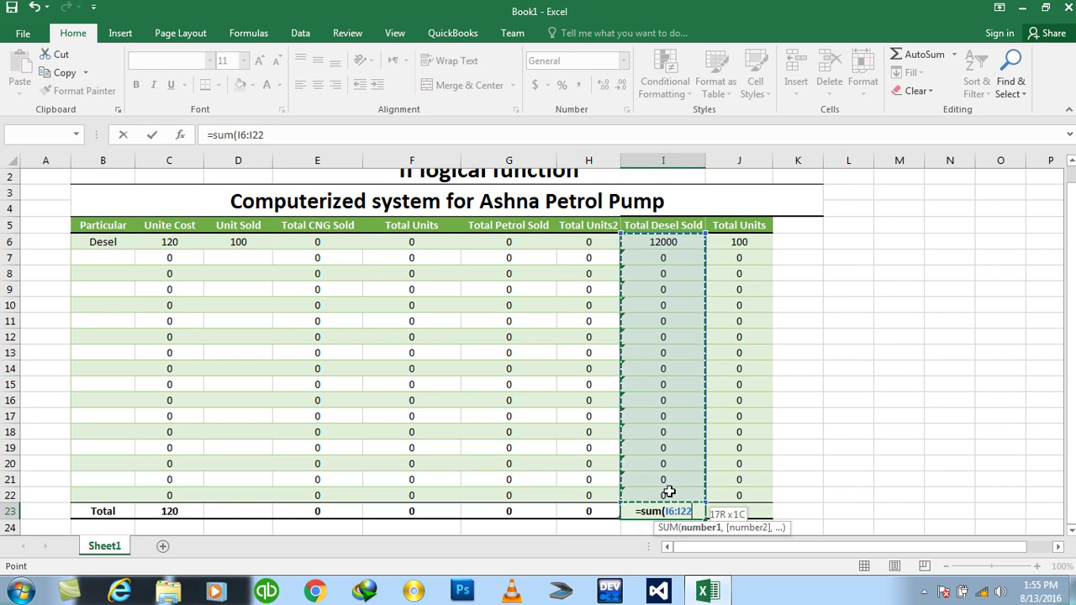
pyautogui.press('Return')
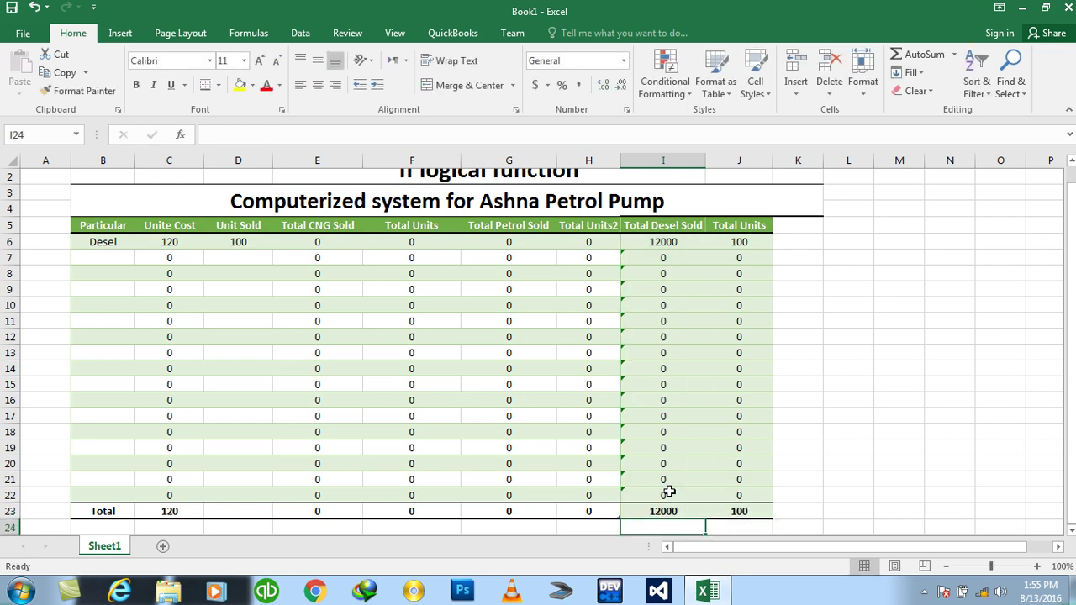
pyautogui.press('Right')
pyautogui.press('Up')
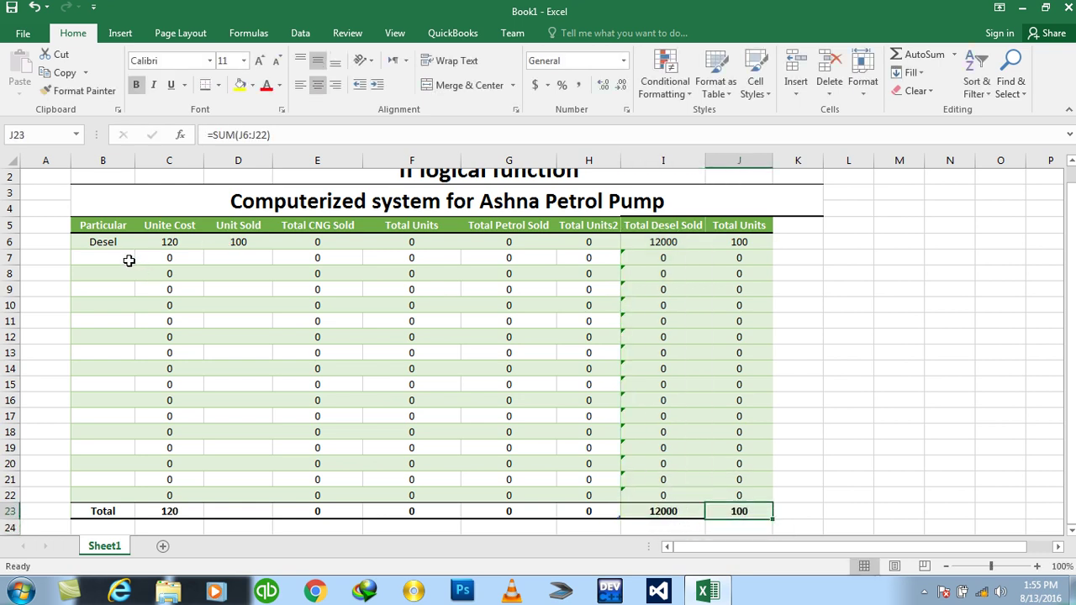
# - Add Petrol in B7 and CNG in B8 as new fuel rows
pyautogui.click(128, 260)
pyautogui.write('Petrol')
pyautogui.press('Return')
pyautogui.write('CNG')
pyautogui.press('Return')
# - Enter 100 units sold for Petrol and CNG, then select totals D23:G23
pyautogui.press('Right')
pyautogui.press('Up')
pyautogui.press('Up')
pyautogui.press('Right')
pyautogui.write('100')
pyautogui.press('Return')
pyautogui.write('10')
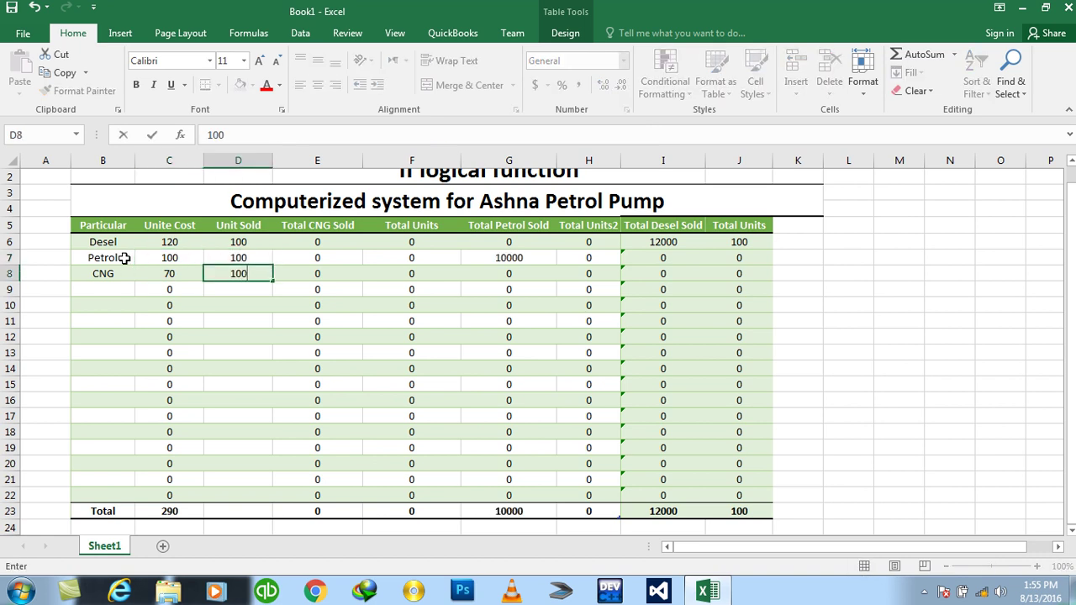
pyautogui.press('Return')
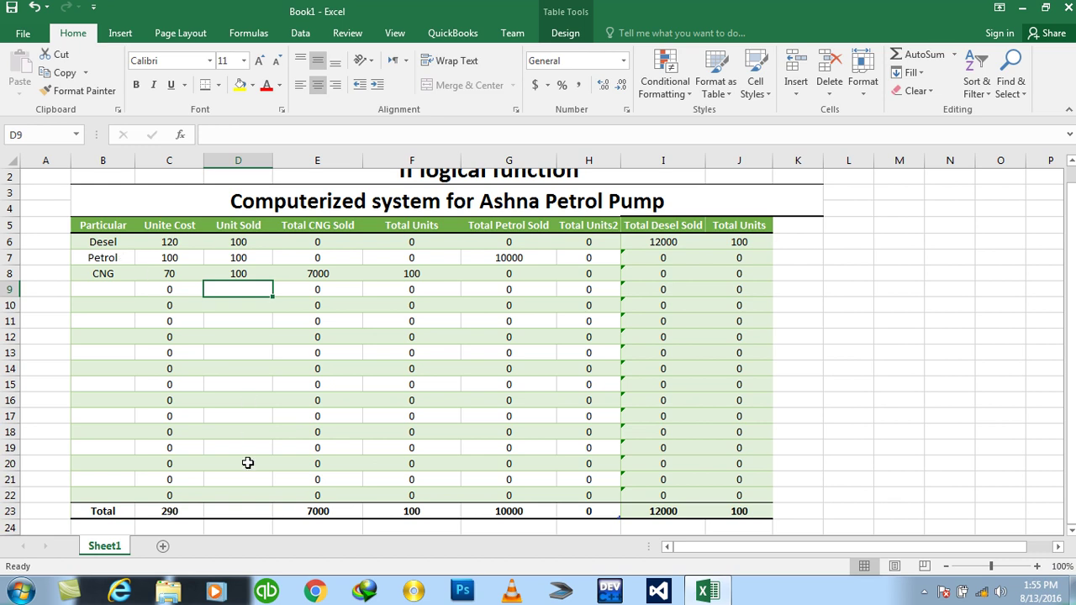
pyautogui.click(224, 513)
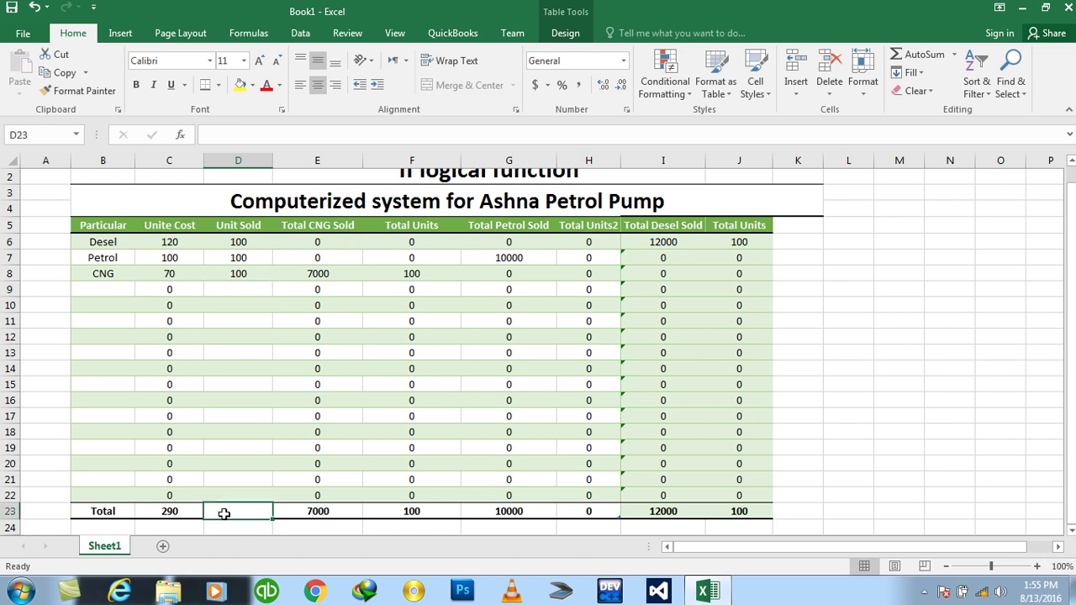
pyautogui.moveTo(223, 514); pyautogui.dragTo(508, 512)
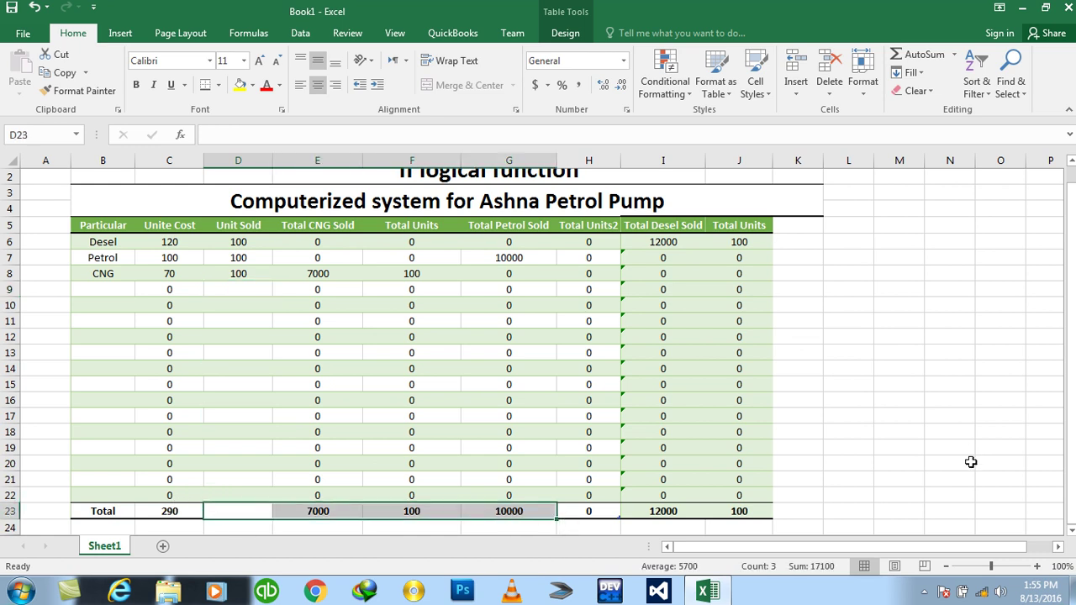
# - Add a bold 'Total Amount Sold' label in B24 and autofit column B to fit it
pyautogui.click(783, 513)
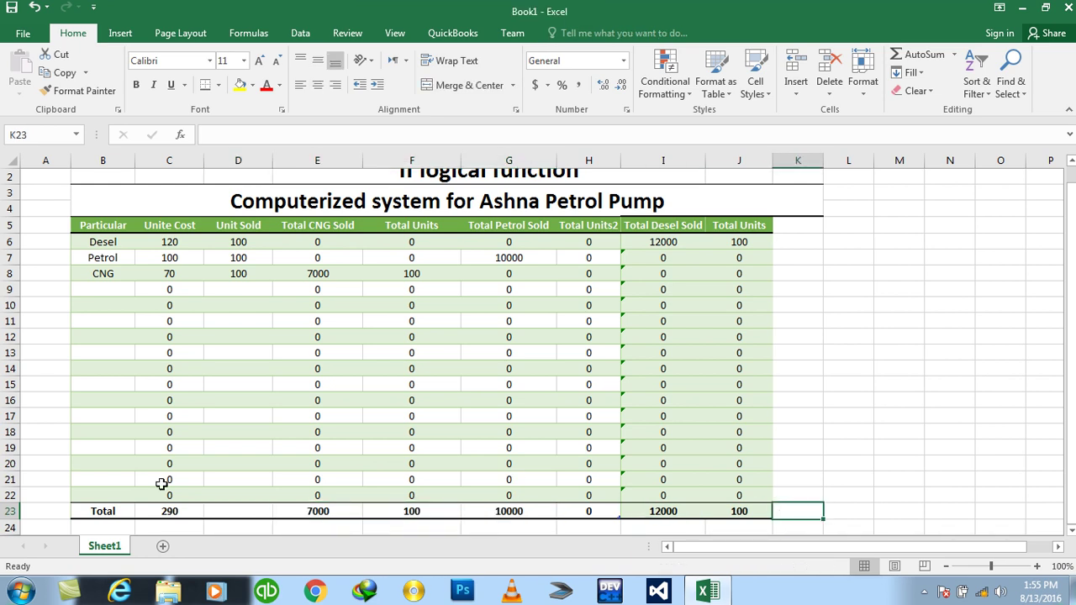
pyautogui.click(113, 527)
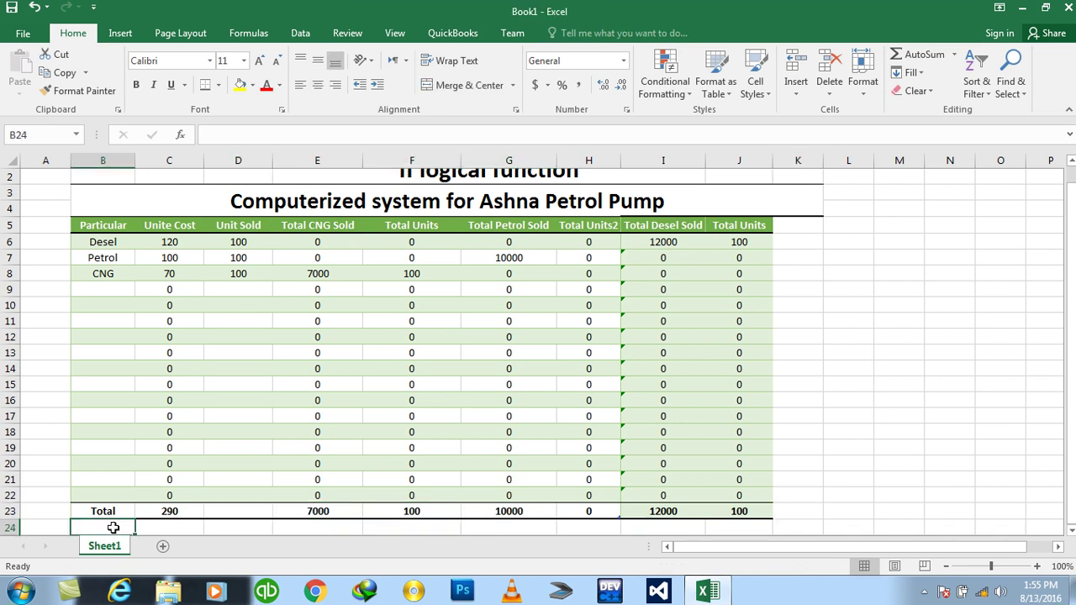
pyautogui.write('Total Amount')
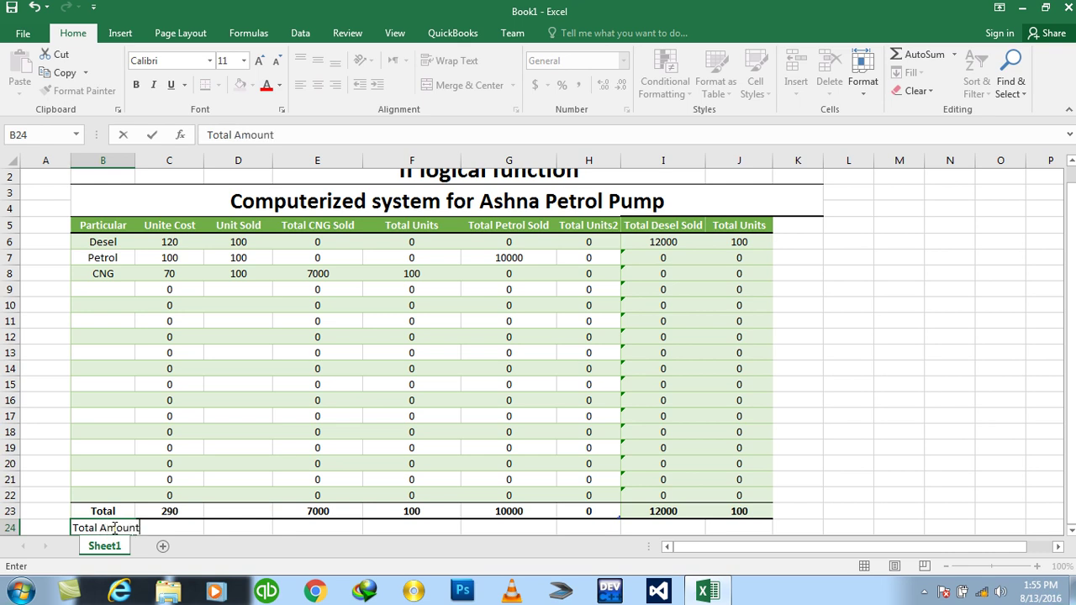
pyautogui.write('ld')
pyautogui.press('Return')
pyautogui.click(111, 511)
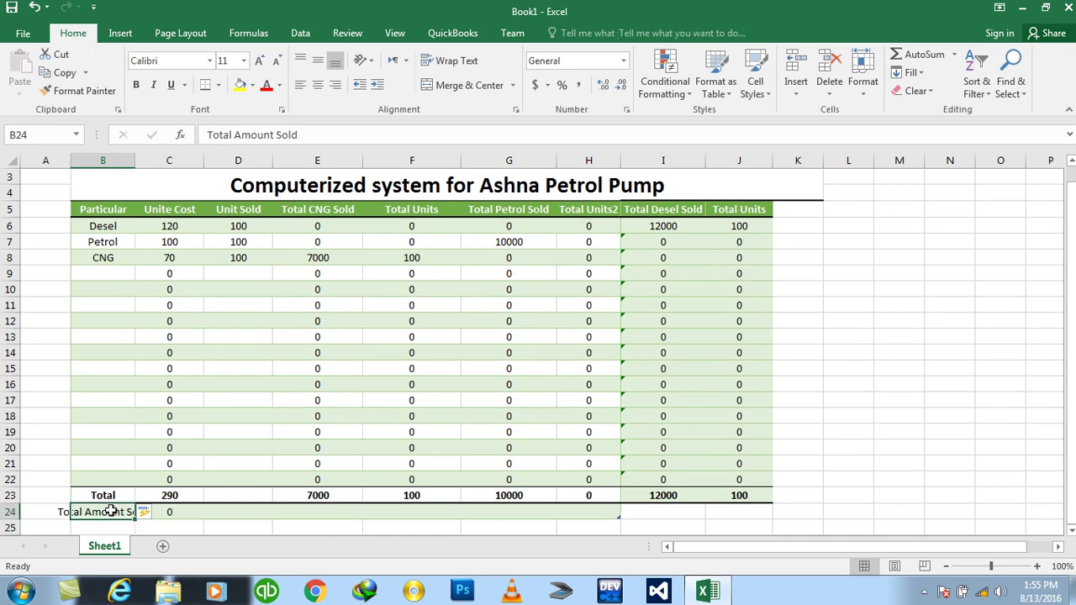
pyautogui.doubleClick(134, 159)
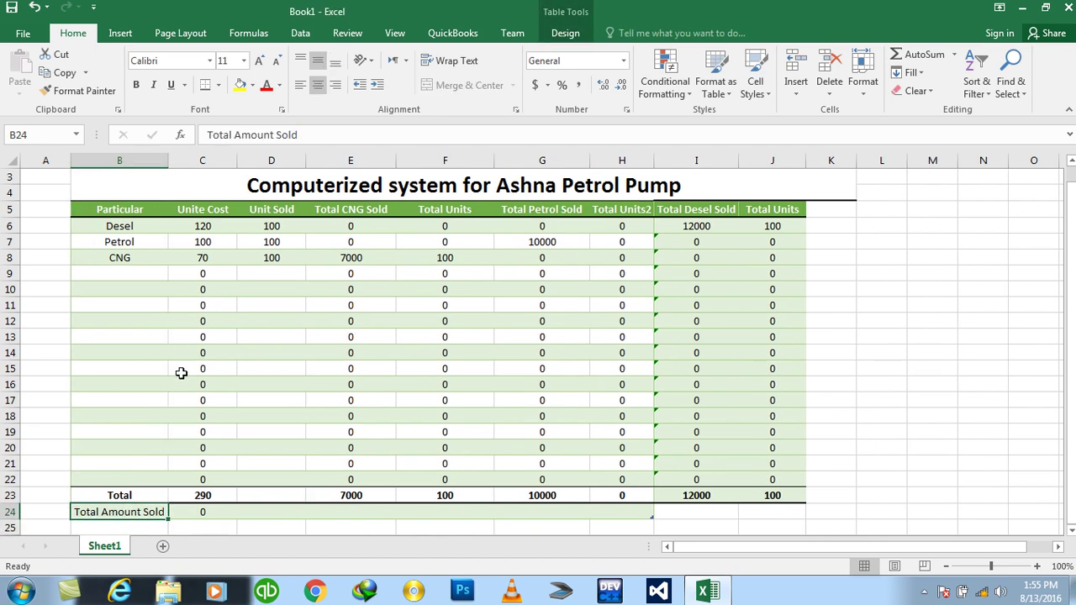
pyautogui.hotkey('ctrl', 'b')
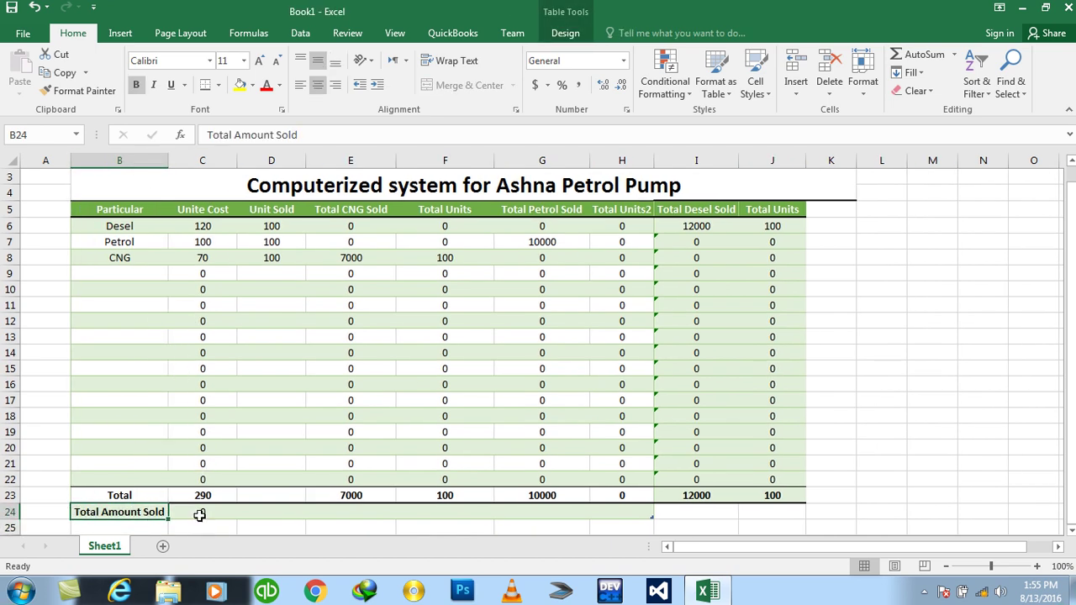
pyautogui.click(199, 514)
pyautogui.write('=')
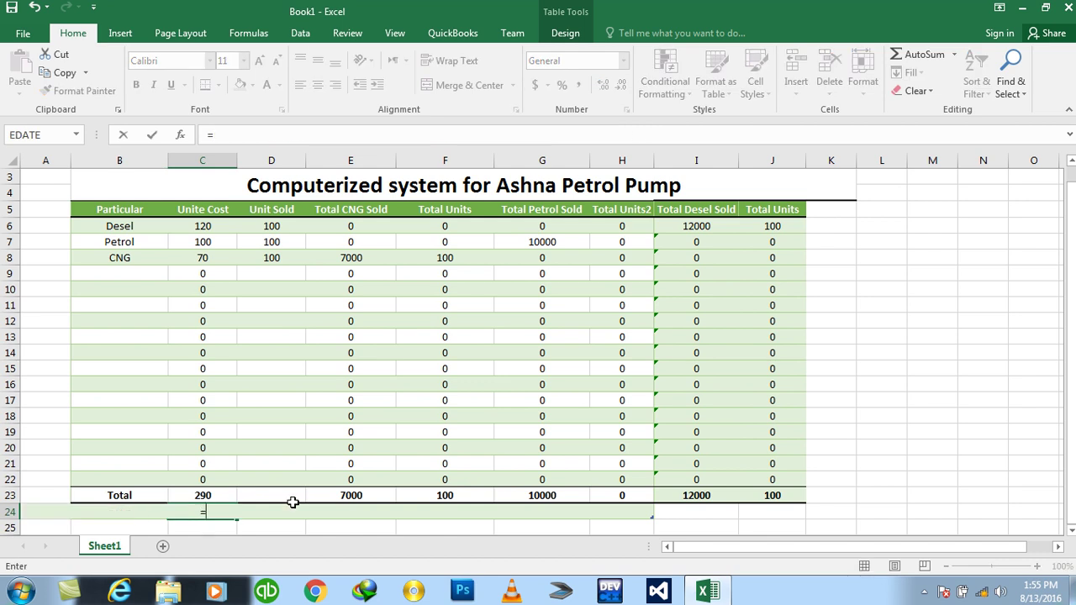
# - Set C24 to =E23+G23+I23, adding CNG, Petrol and Desel sales for 29000
pyautogui.click(363, 496)
pyautogui.write('+')
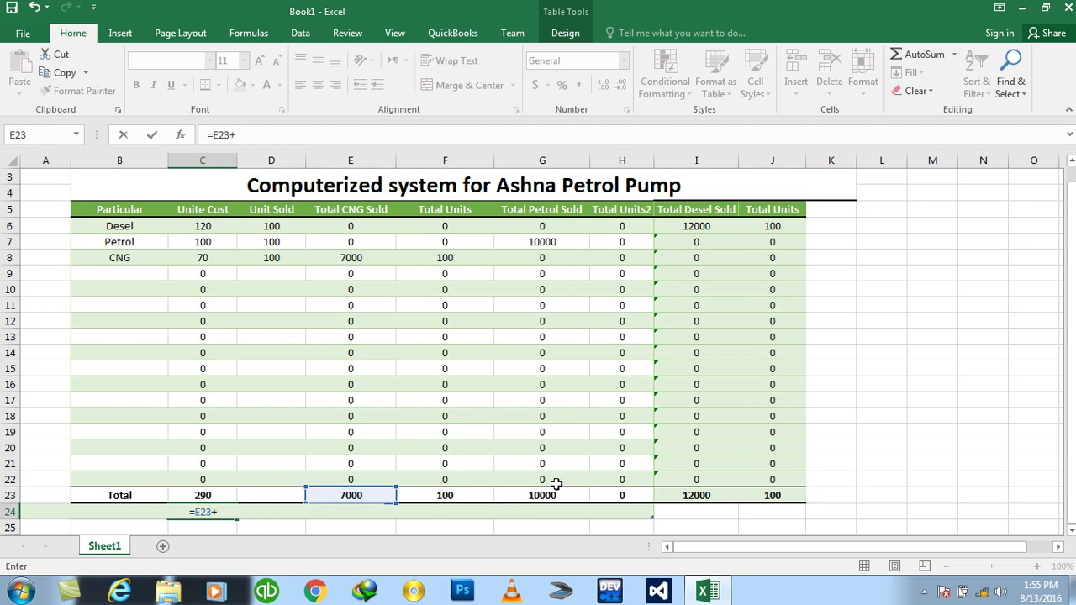
pyautogui.click(555, 495)
pyautogui.write('+')
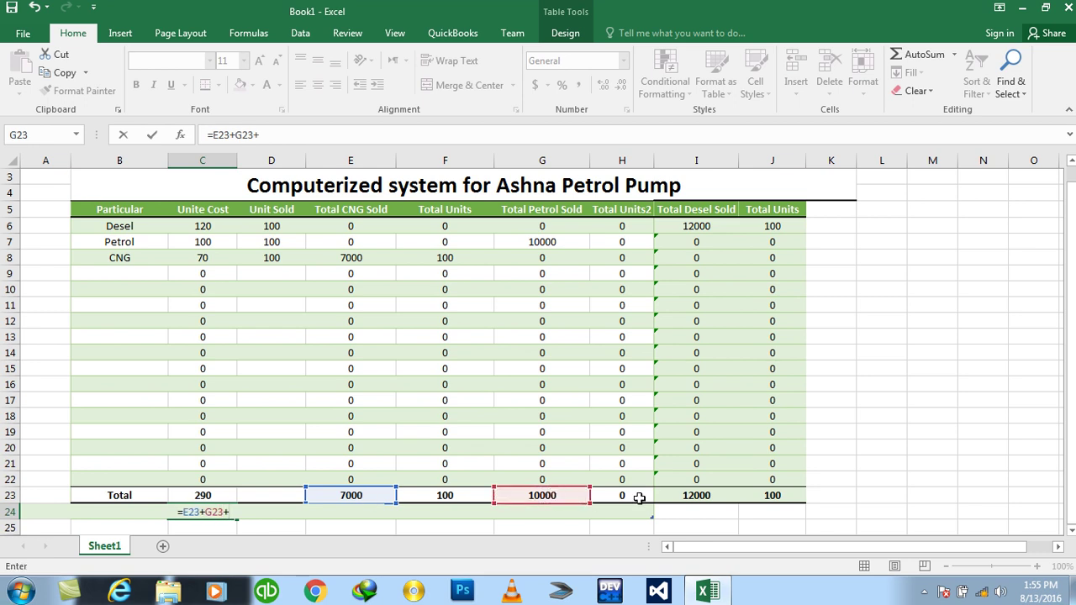
pyautogui.click(679, 496)
pyautogui.press('Return')
pyautogui.press('Up')
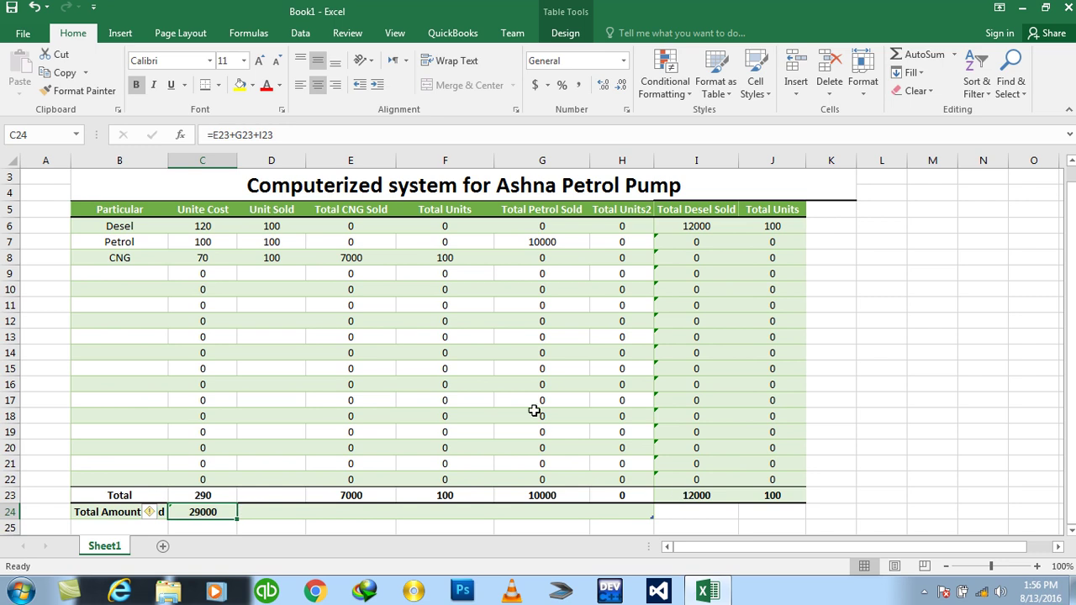
pyautogui.click(41, 349)
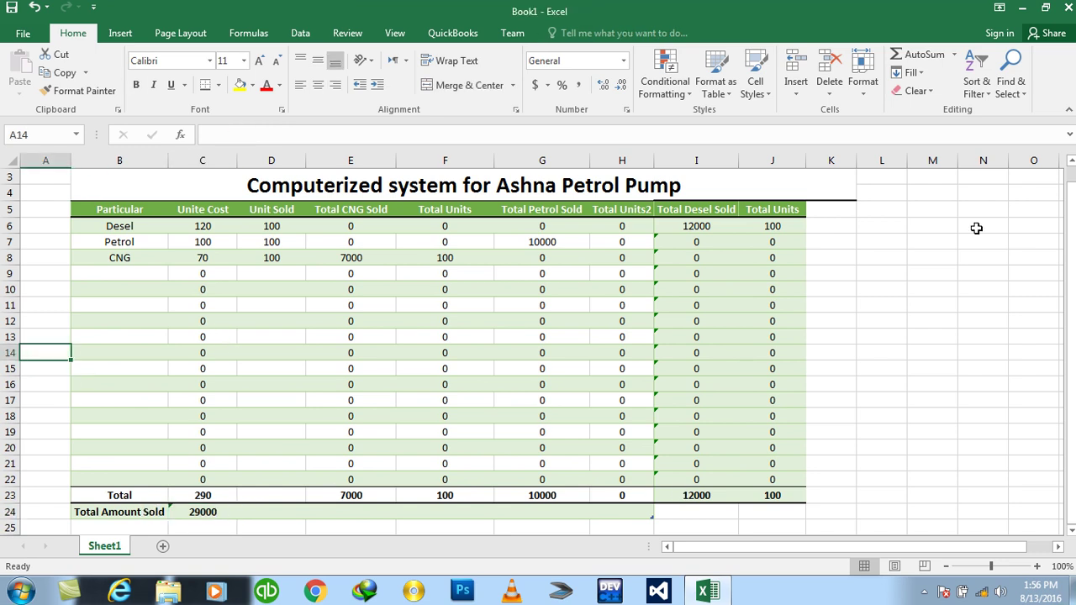
pyautogui.moveTo(1071, 225); pyautogui.dragTo(1070, 196)
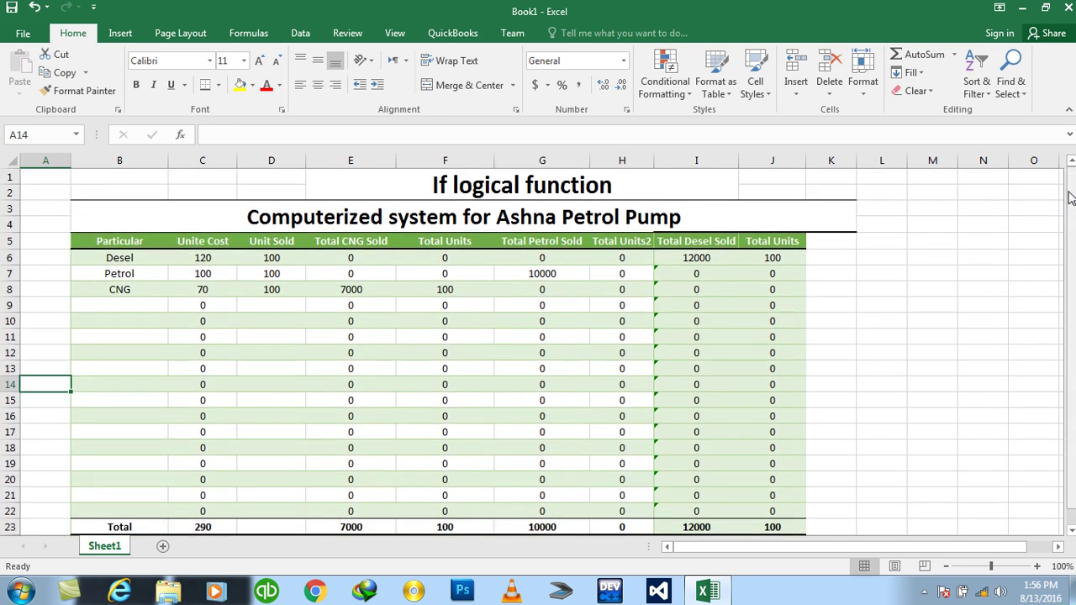